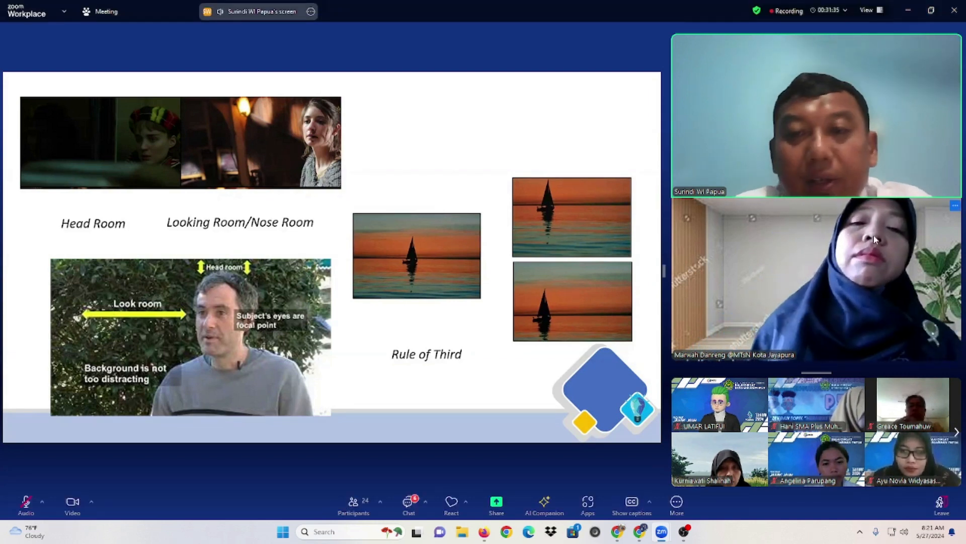
Page through the participant thumbnails, then switch to the layout with participants in a strip above the shared slides
left_click(957, 432)
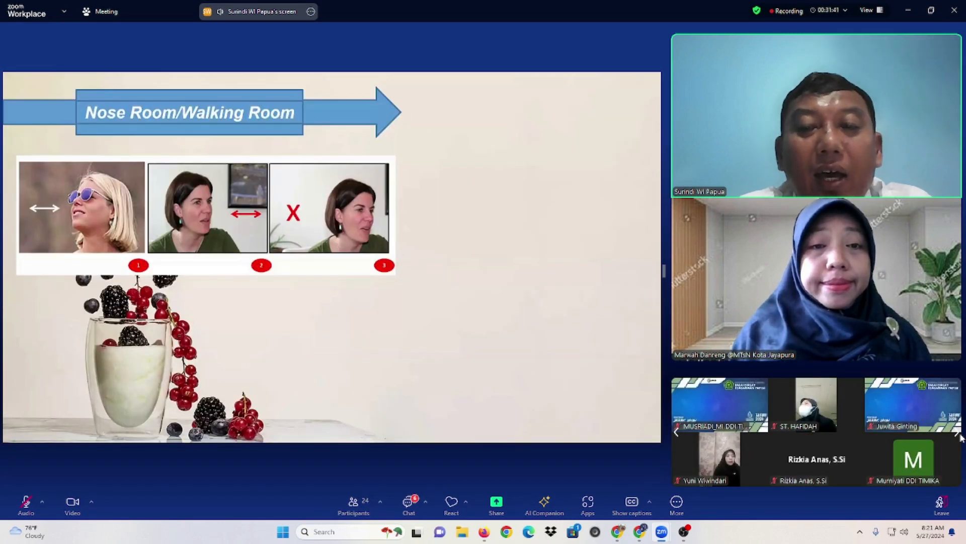
left_click(960, 435)
left_click(960, 435)
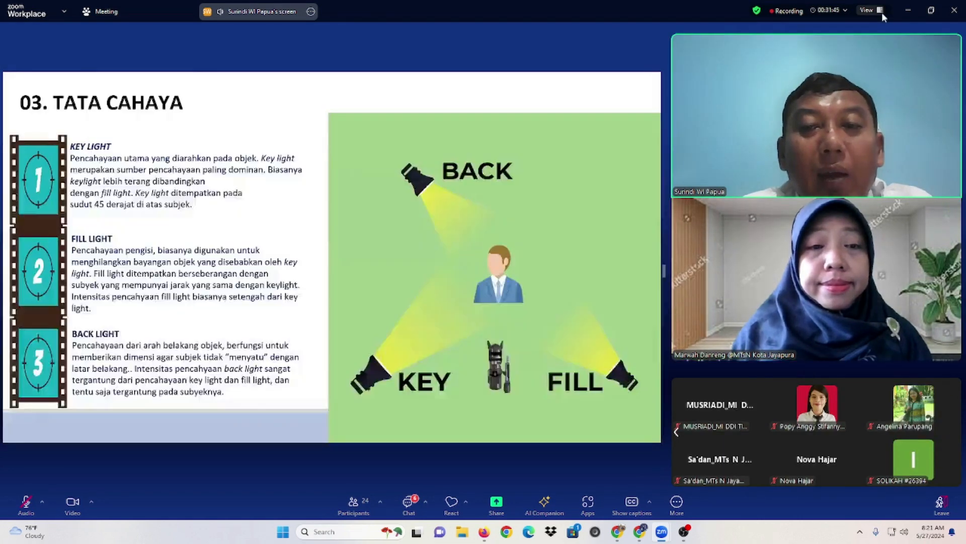
left_click(869, 12)
left_click(847, 26)
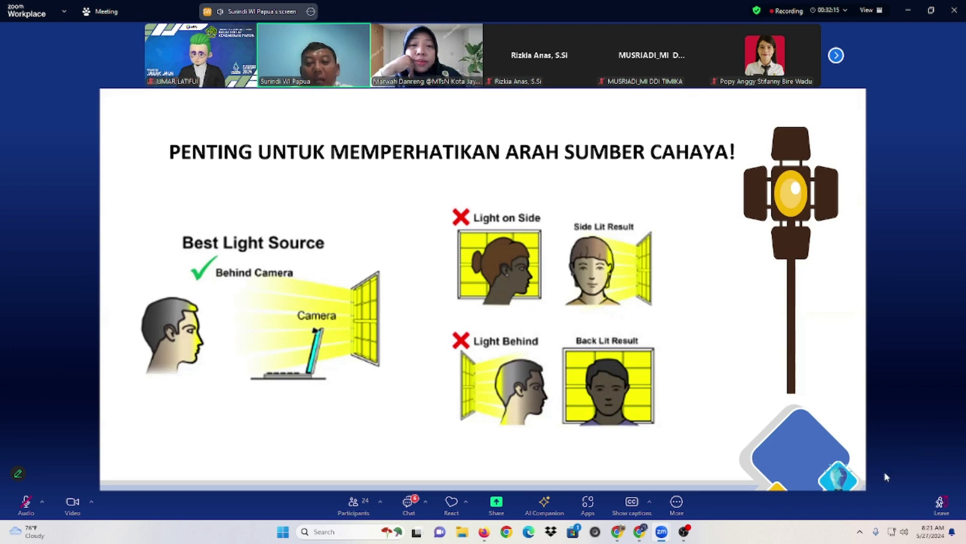
Copy the attendance password posted in the meeting chat, then close the chat panel
left_click(408, 503)
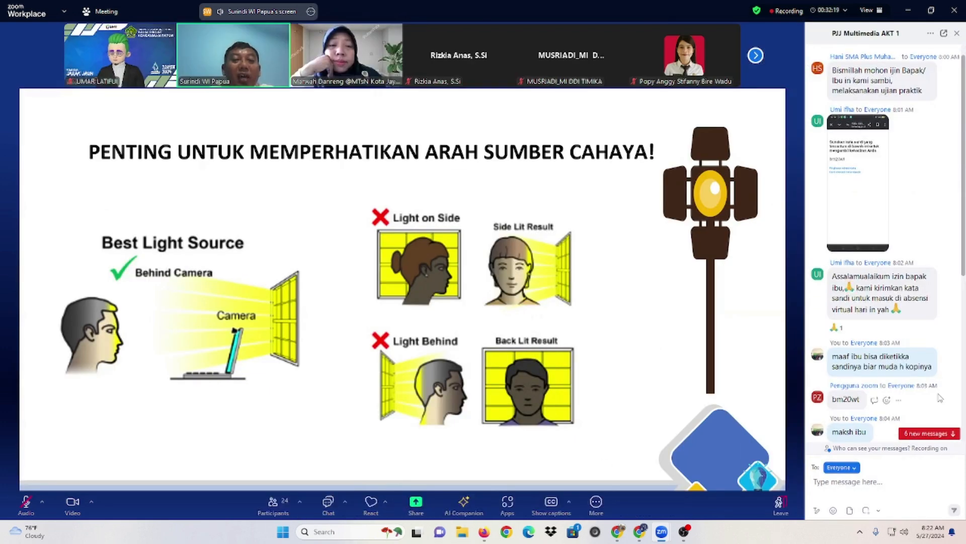
scroll(900, 418, "down", 3)
scroll(899, 418, "down", 2)
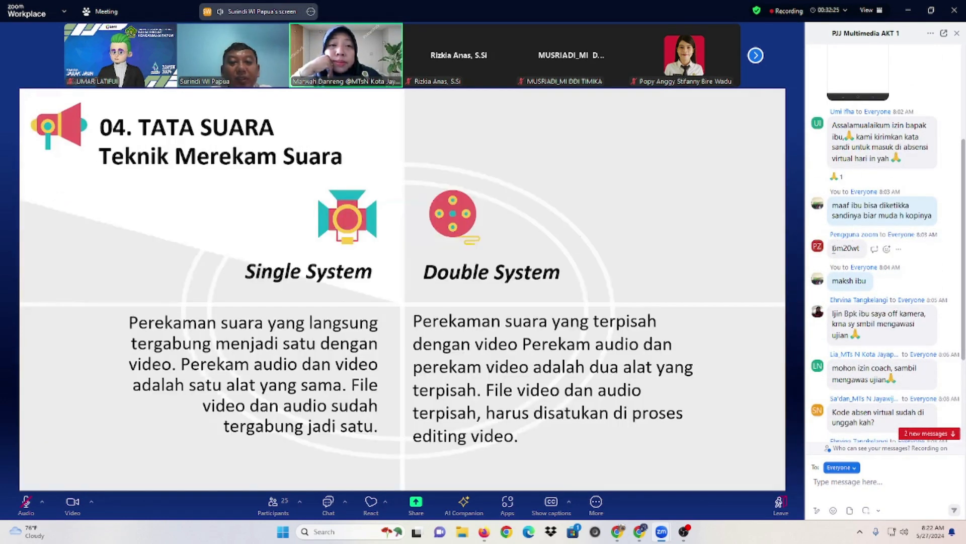
left_click_drag(833, 248, 853, 252)
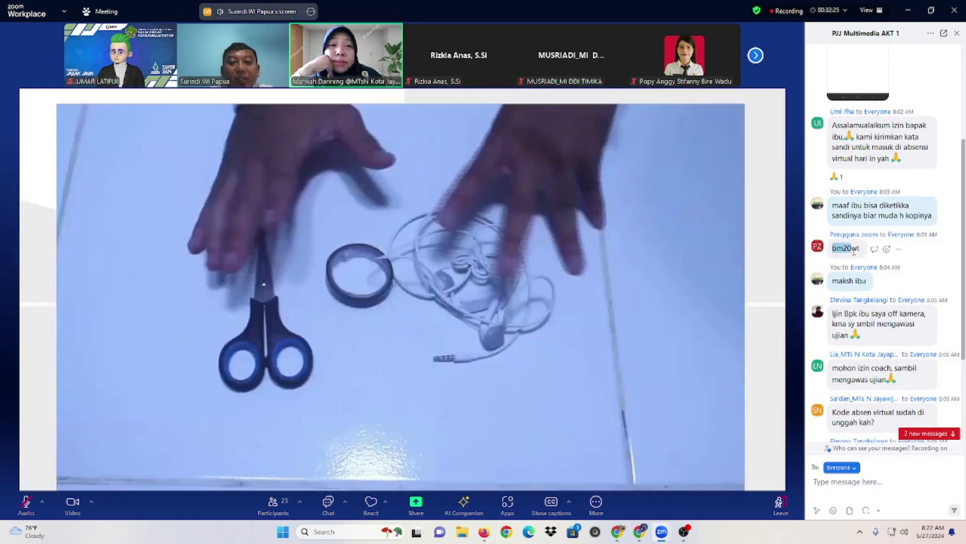
right_click(853, 251)
left_click(863, 258)
left_click(956, 34)
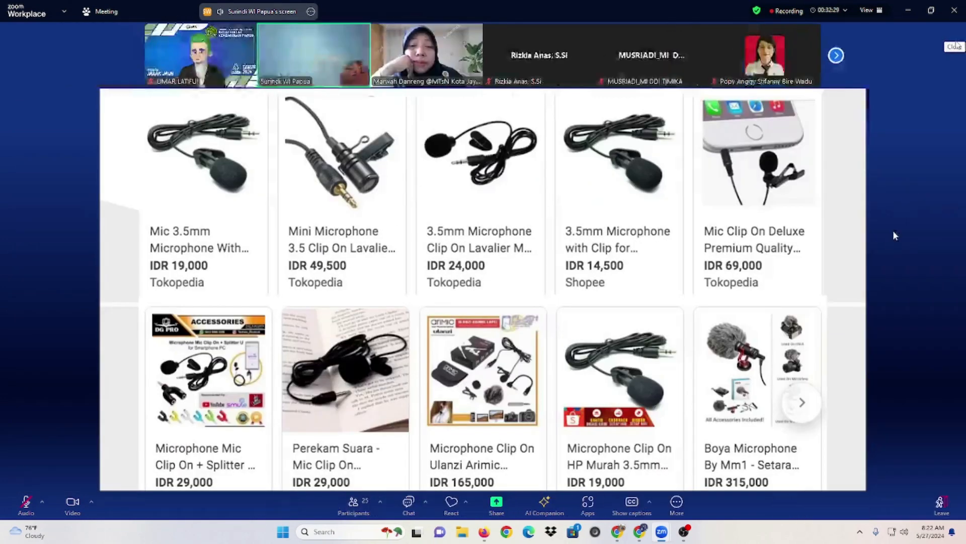
left_click(837, 56)
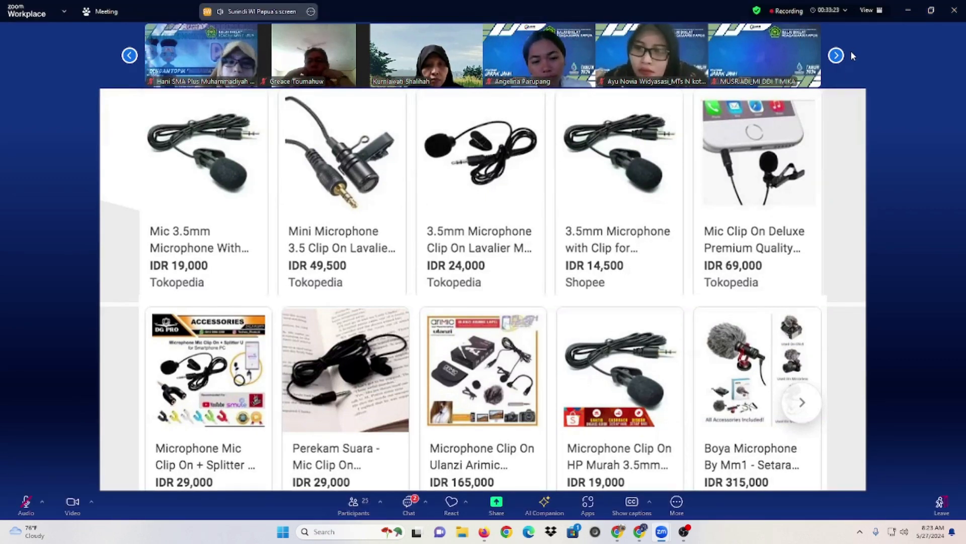
left_click(836, 55)
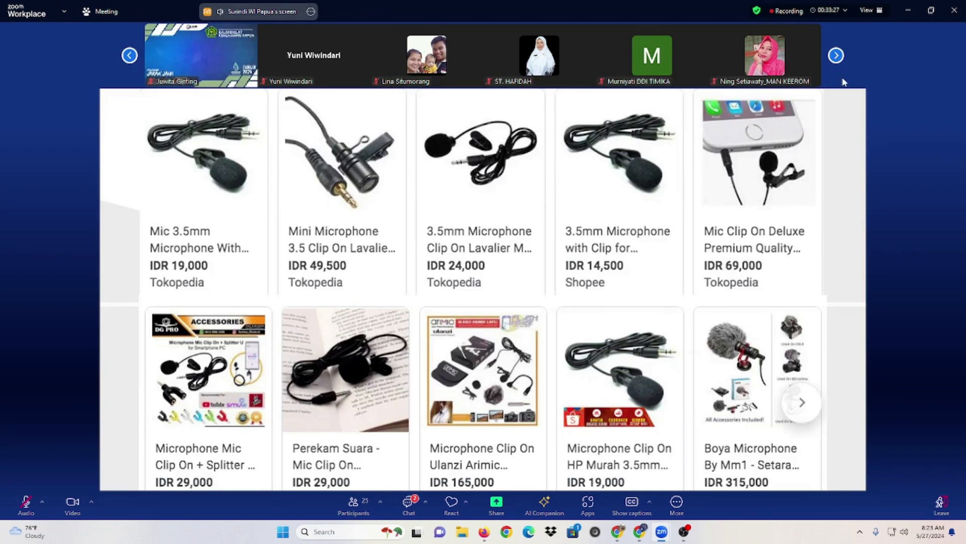
left_click(836, 57)
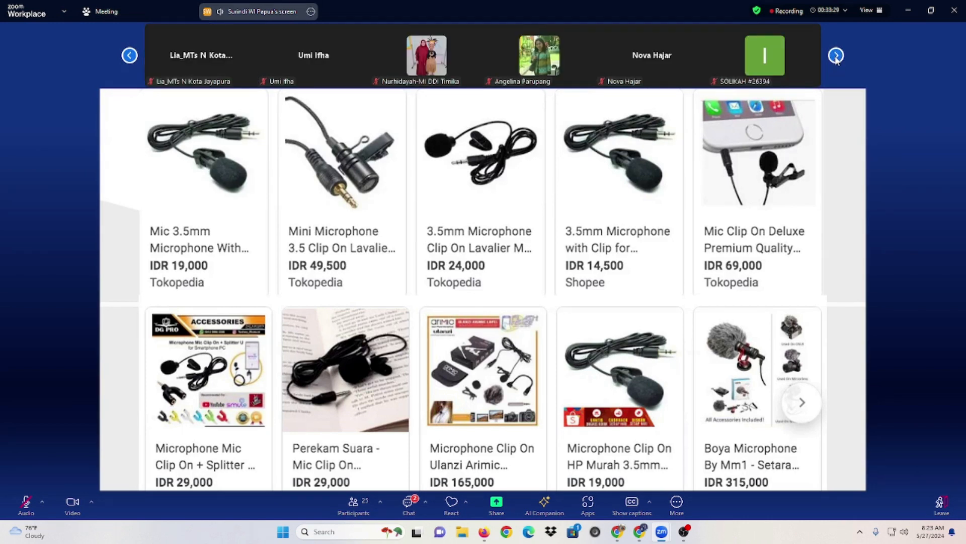
left_click(836, 56)
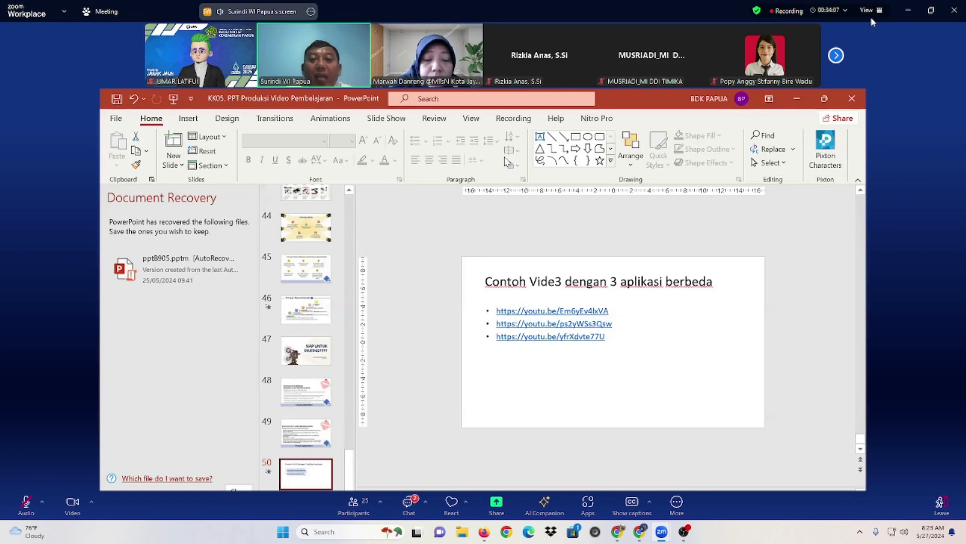
Switch the meeting layout to Gallery view showing all participant tiles
left_click(871, 14)
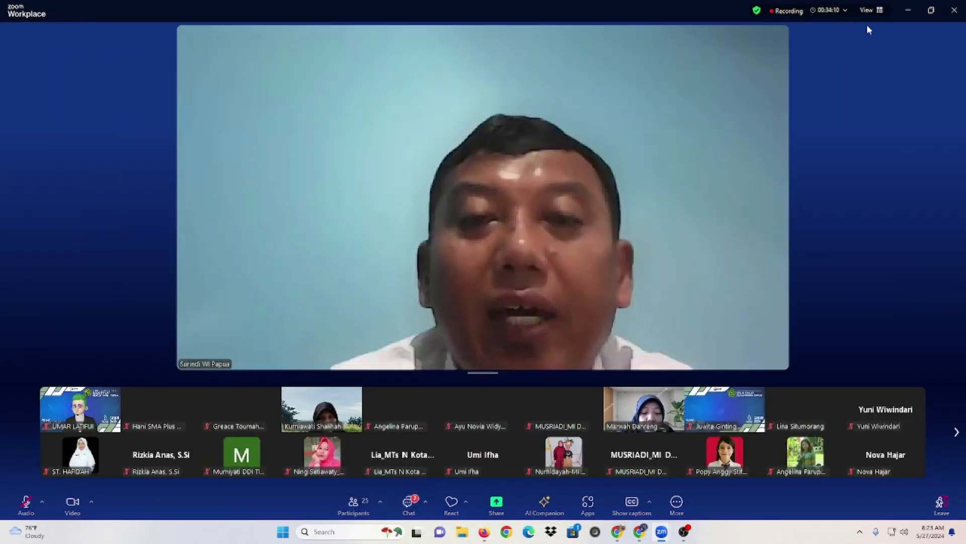
left_click(870, 11)
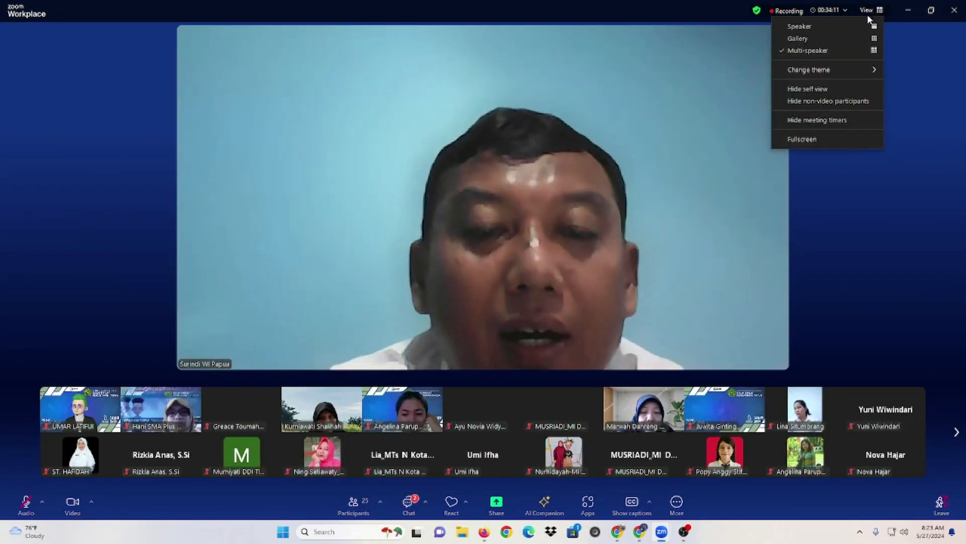
left_click(844, 36)
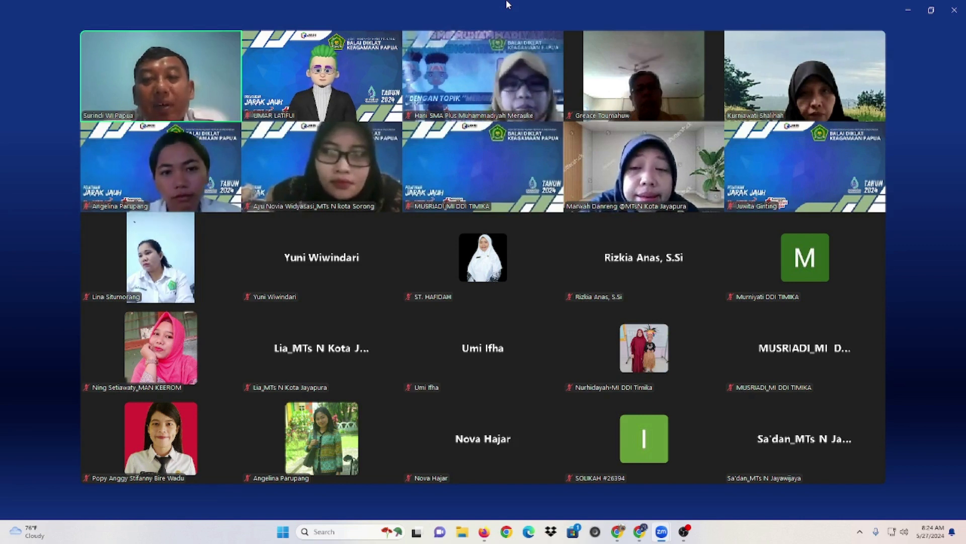
mouse_move(496, 148)
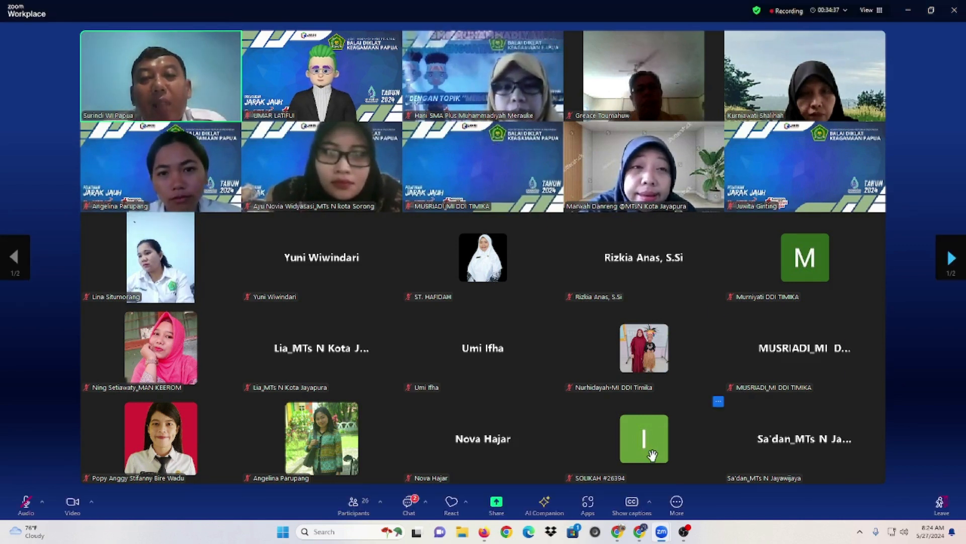
Launch Chrome with a saved profile and go to pjj.kemenag.go.id
left_click(506, 532)
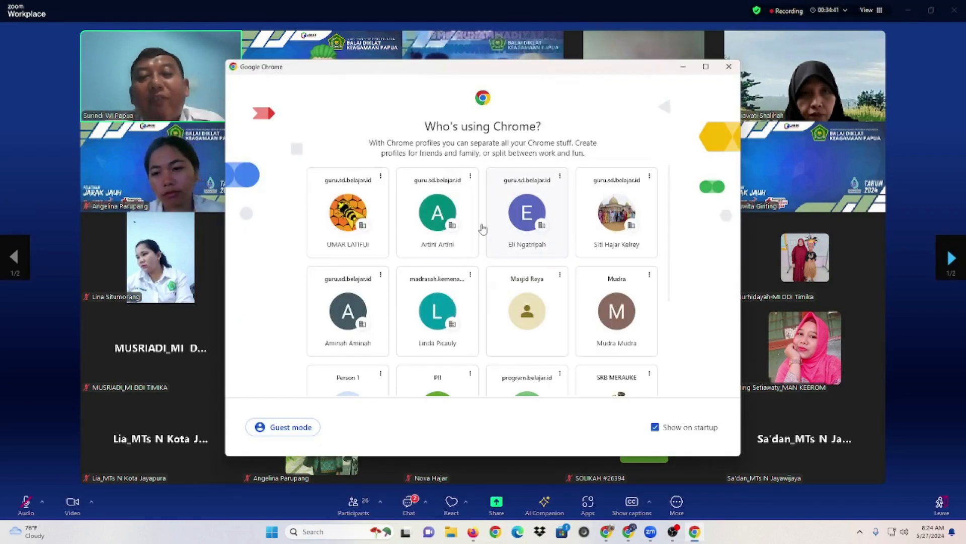
left_click(438, 320)
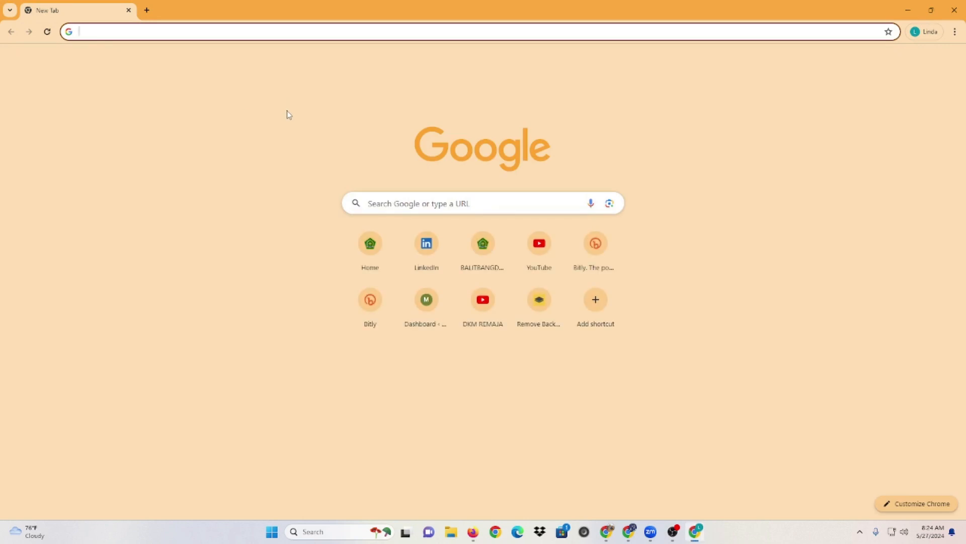
type("pj")
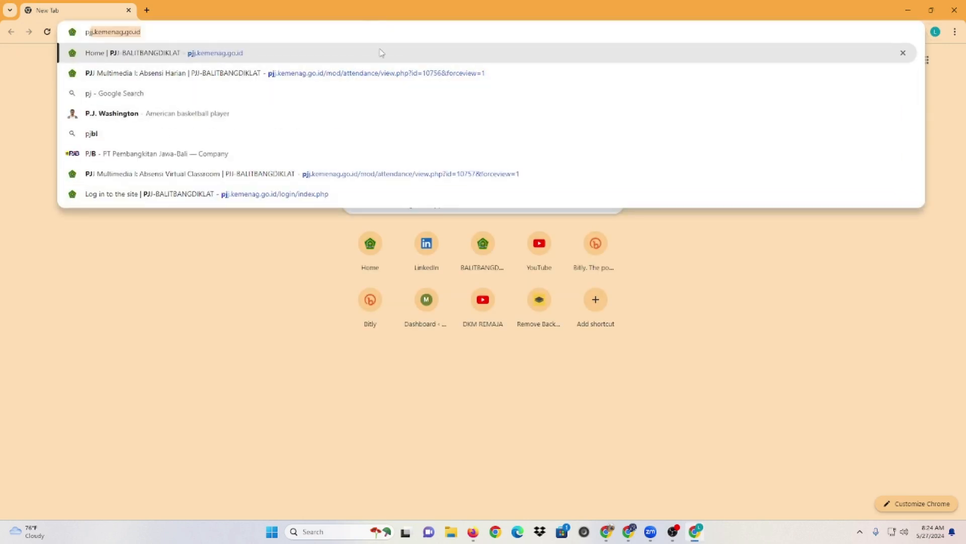
left_click(380, 51)
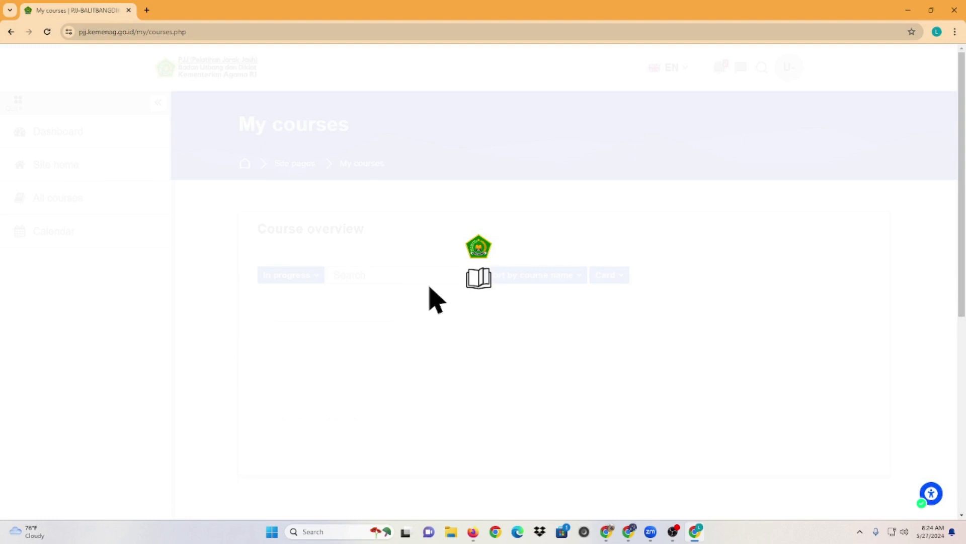
Enter the multimedia learning course and open Absensi Virtual Classroom under General
scroll(372, 322, "down", 3)
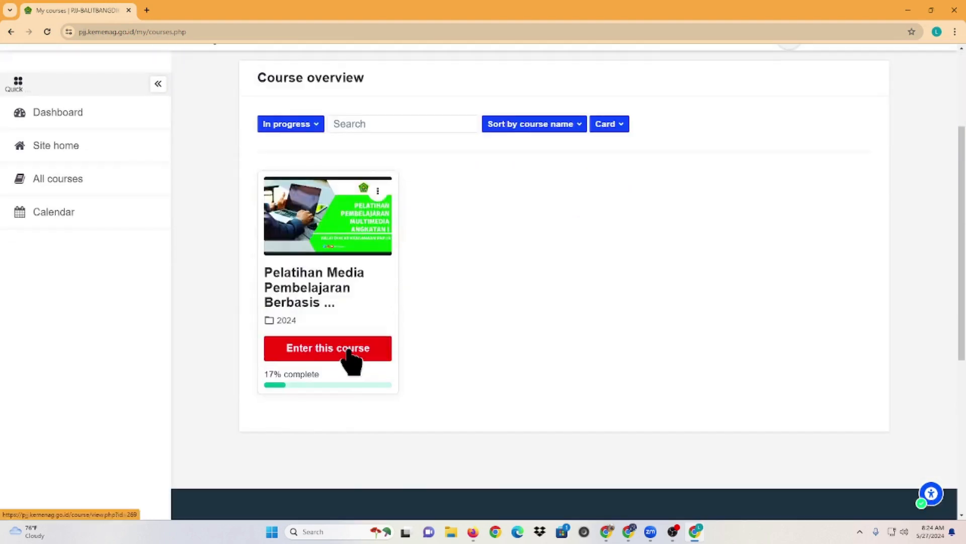
left_click(364, 363)
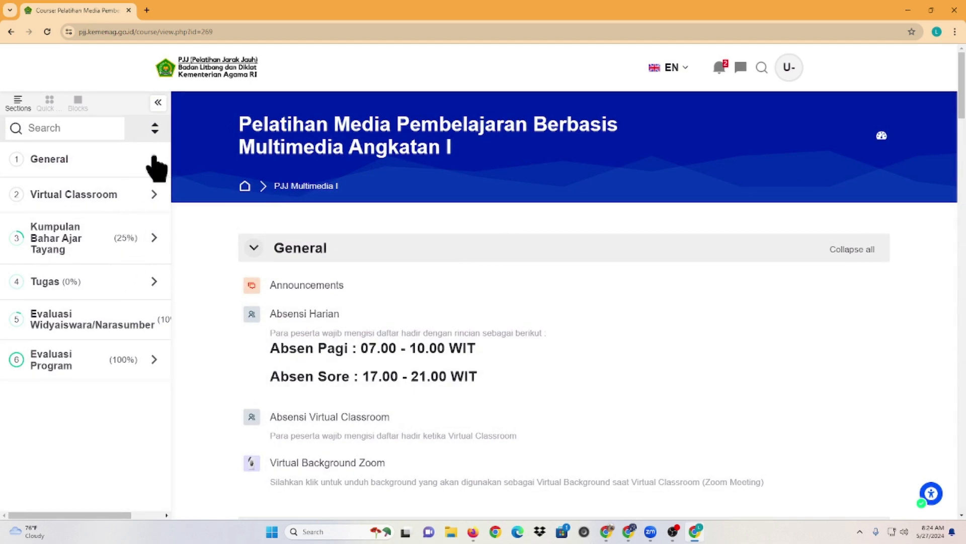
left_click(152, 159)
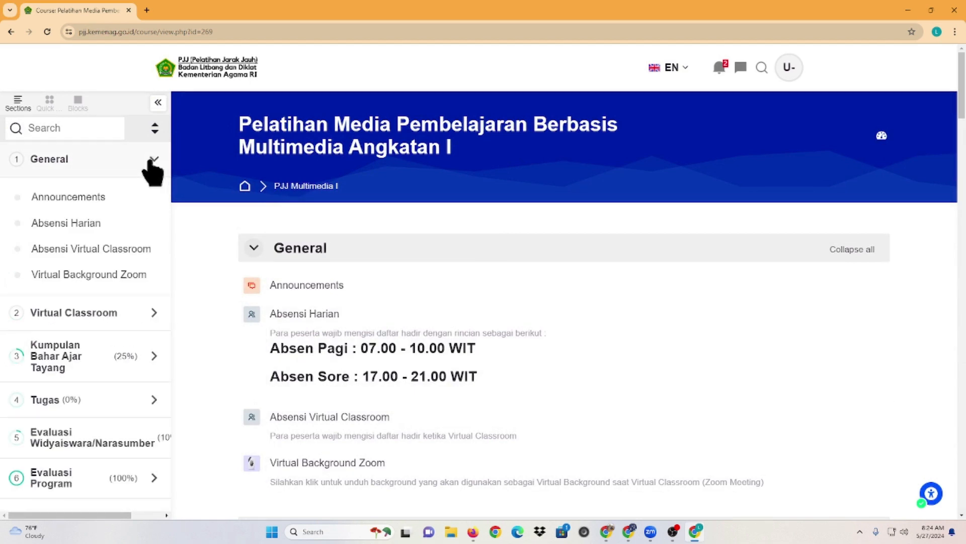
left_click(133, 249)
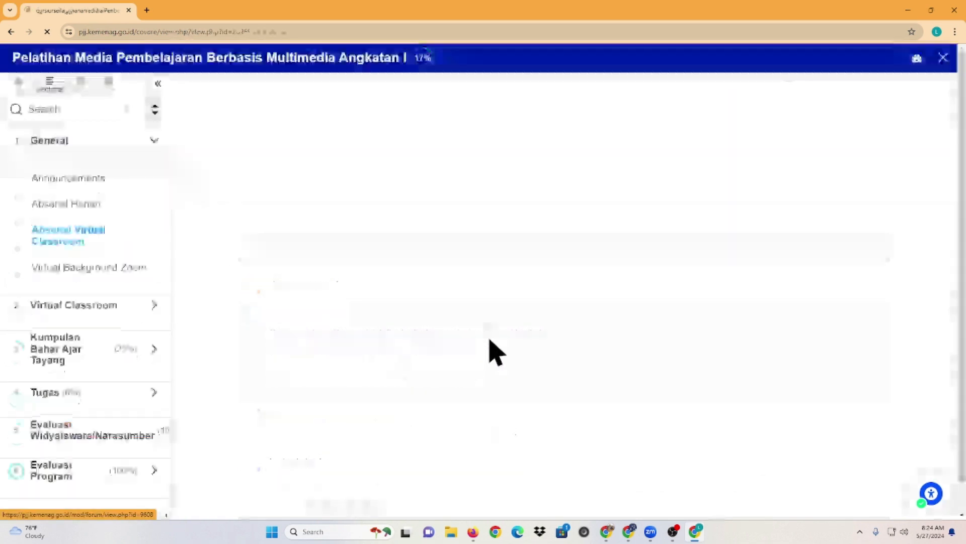
Enter the session password, mark attendance as Hadir, and save the form
scroll(604, 336, "down", 3)
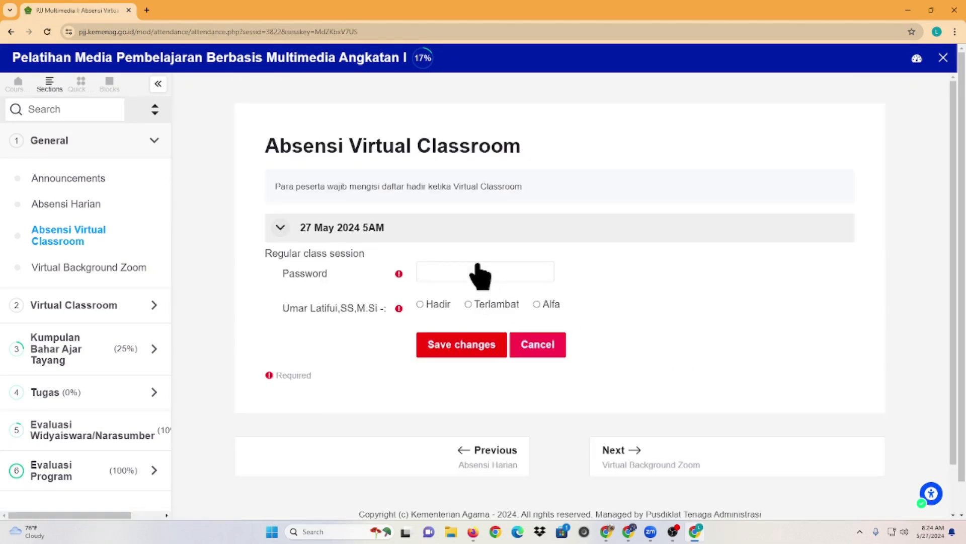
left_click(478, 275)
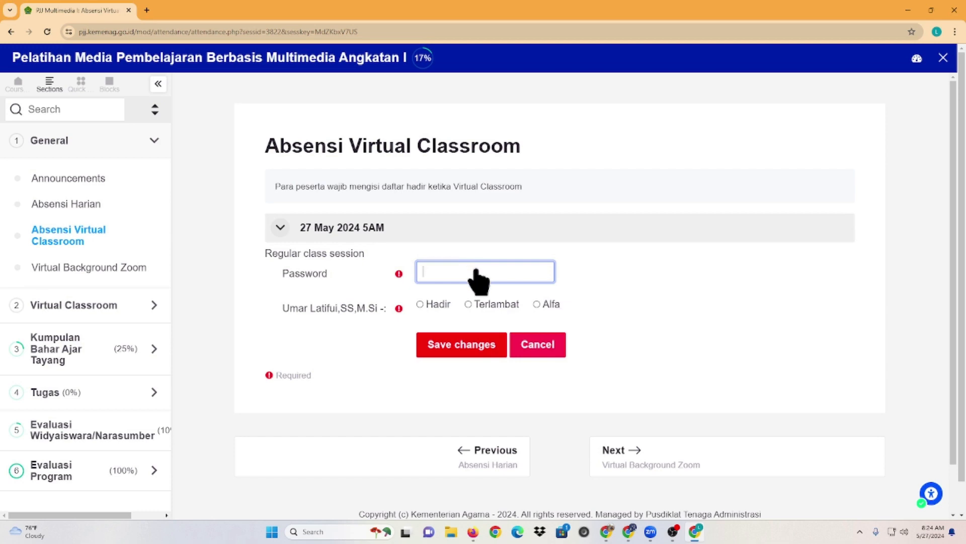
left_click(429, 305)
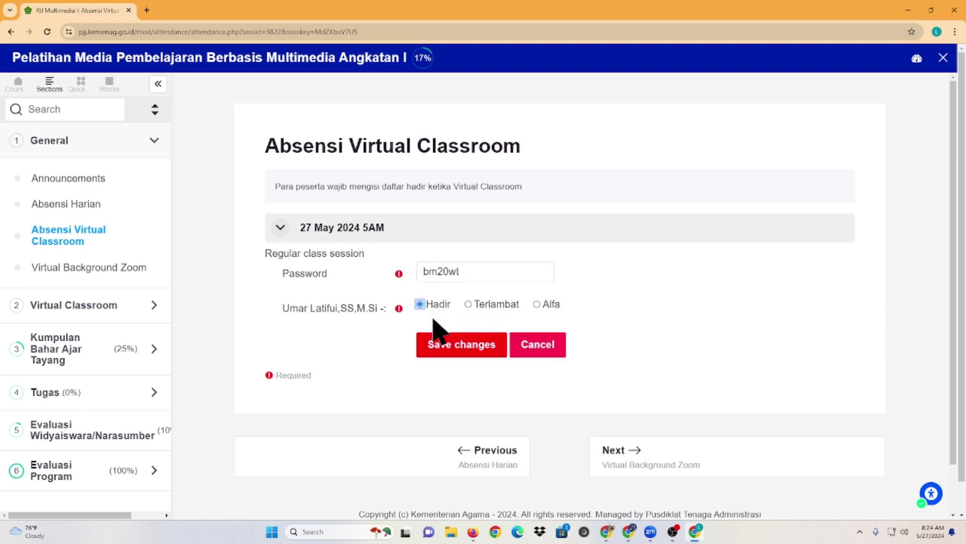
left_click(448, 342)
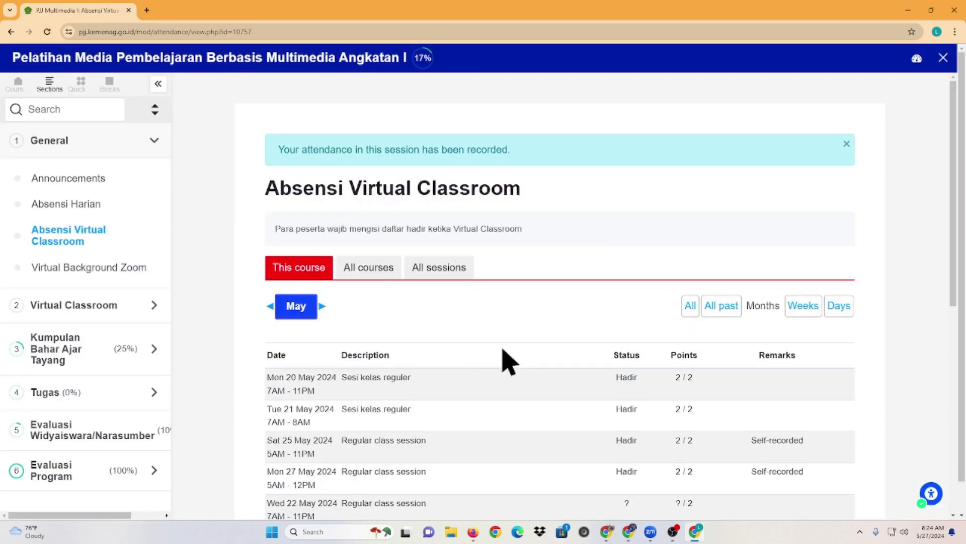
Open Absensi Harian and save Hadir attendance for the 27 May session
scroll(506, 362, "down", 3)
left_click(82, 203)
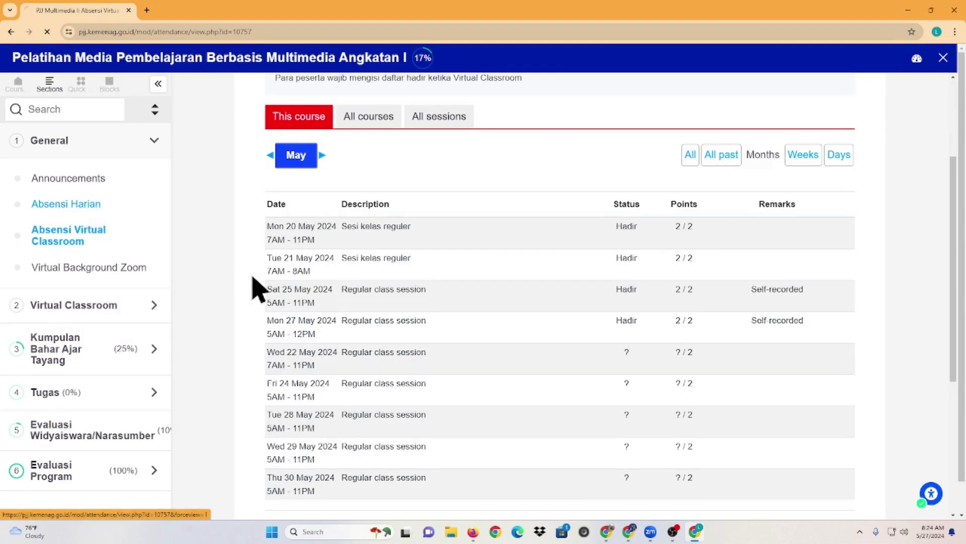
scroll(643, 340, "down", 5)
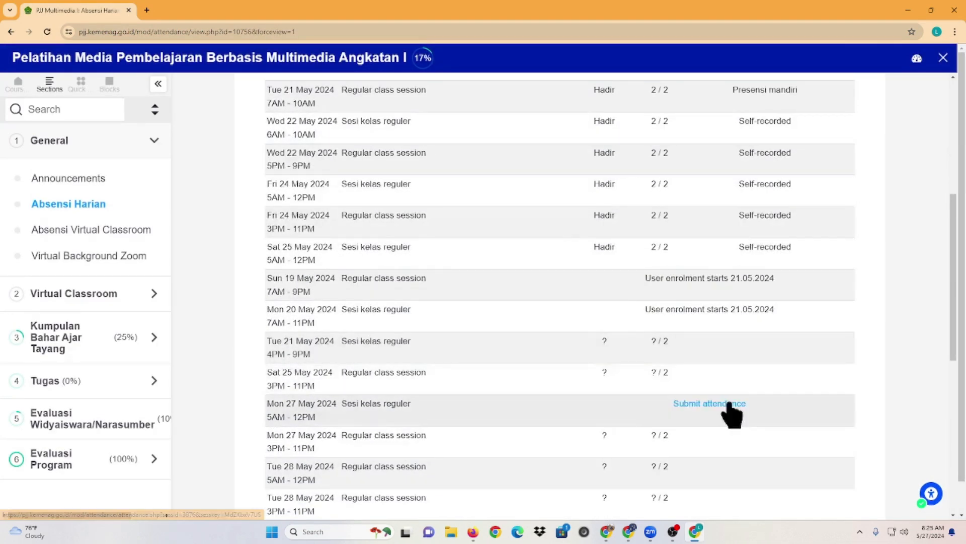
left_click(725, 403)
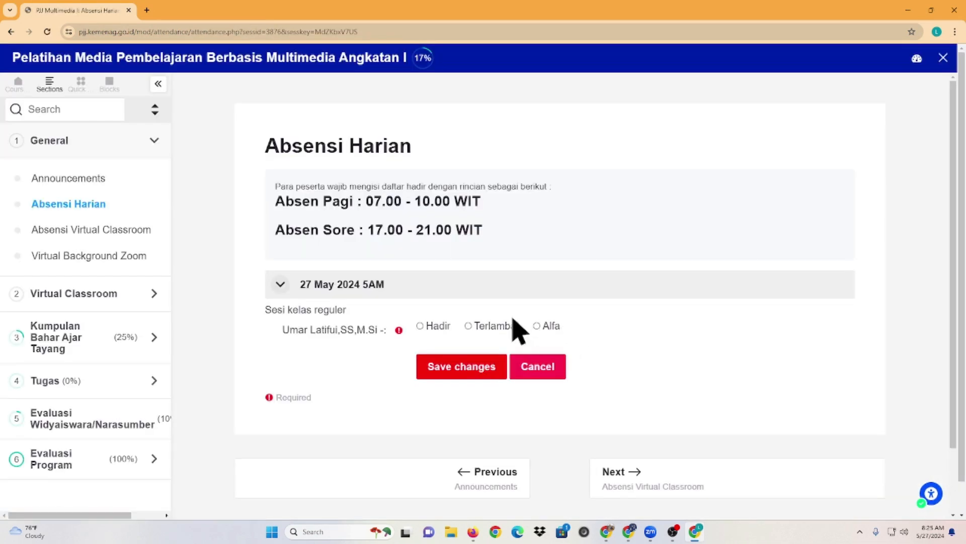
left_click(436, 327)
left_click(456, 375)
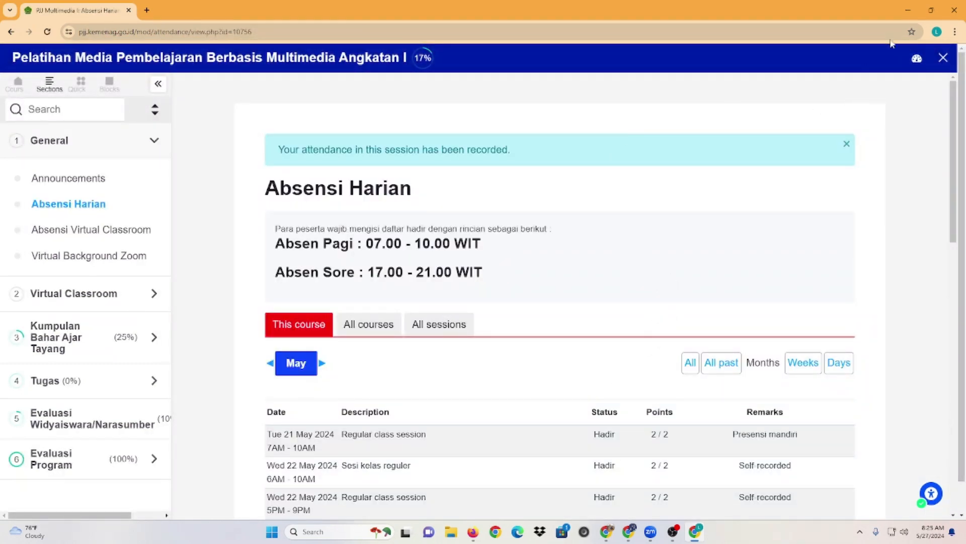
Close the browser window to return to the Zoom meeting
left_click(955, 10)
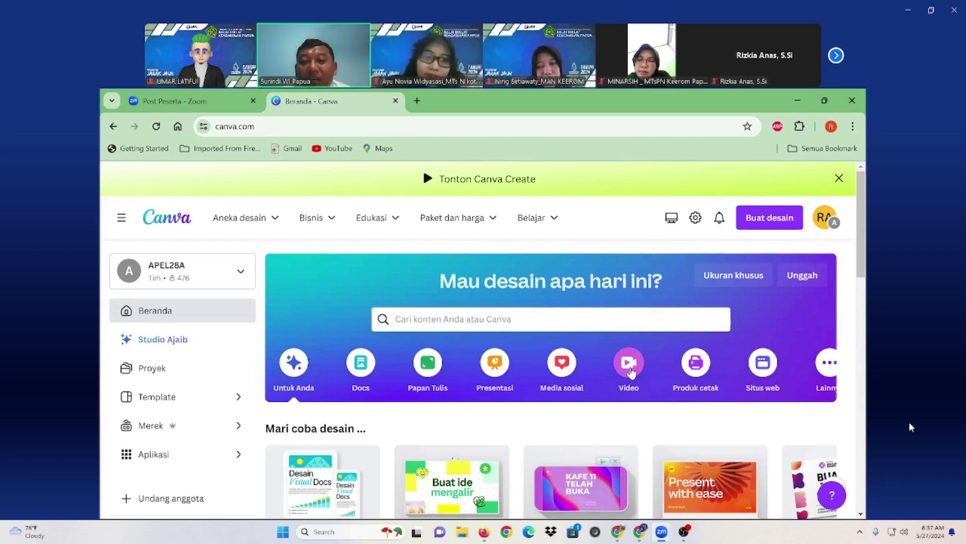
Show Canva's Video design options and scroll to the easy-to-edit video templates
left_click(630, 372)
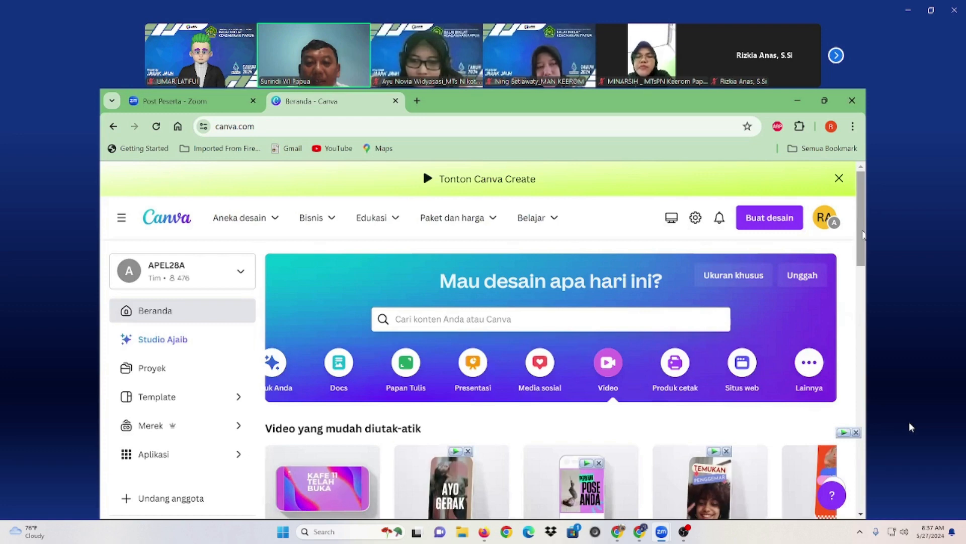
left_click_drag(862, 251, 865, 230)
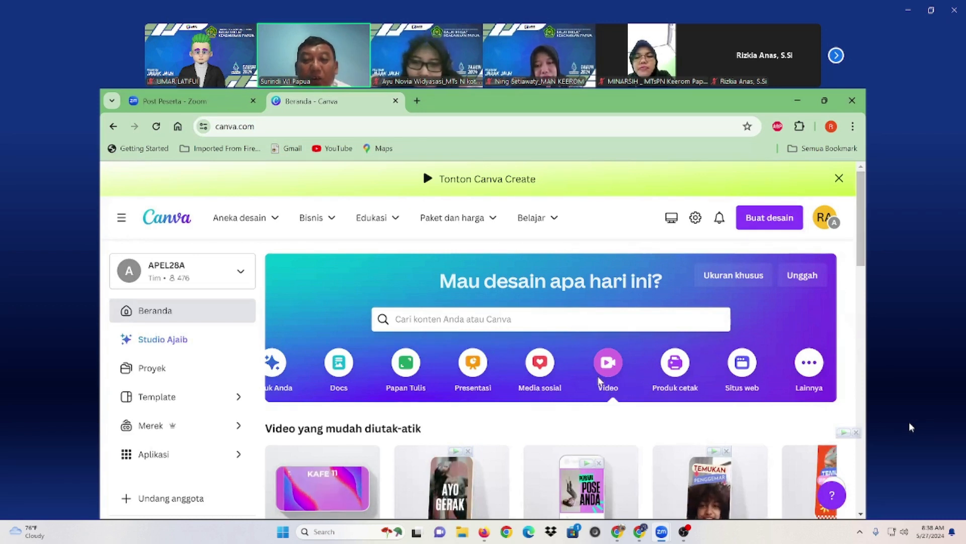
Search Canva for 'intro' and open the 'youtube video intro' template results
left_click(524, 320)
type("i")
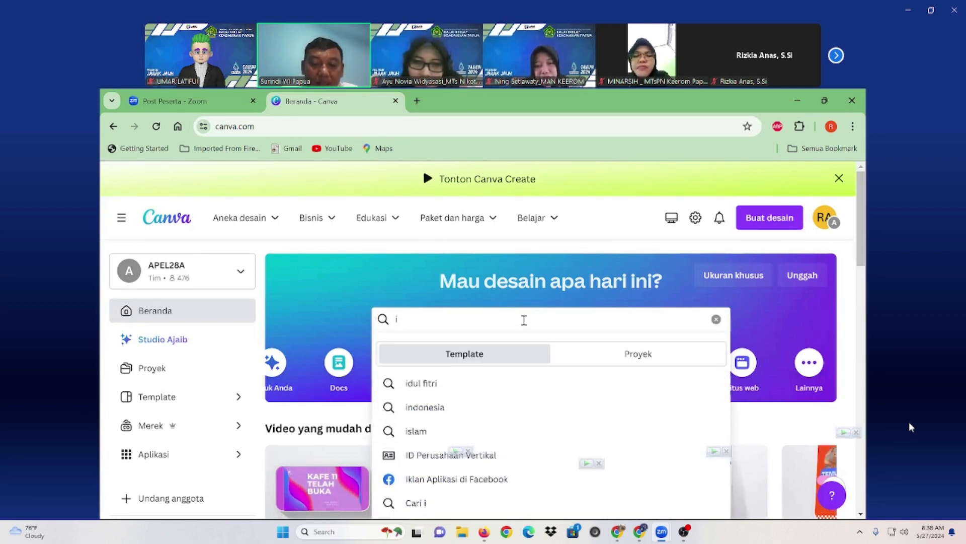
type("ntro")
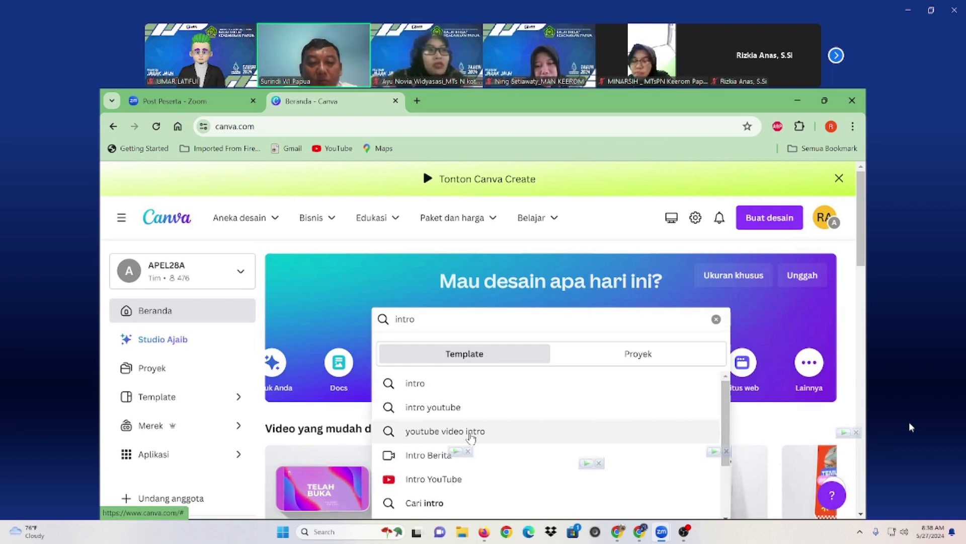
left_click(471, 433)
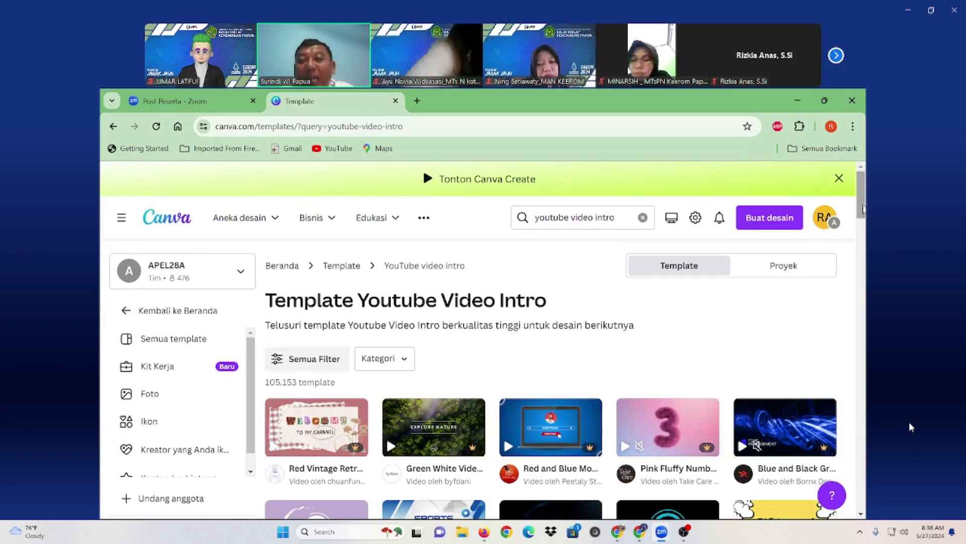
Scroll through the YouTube video intro template results
scroll(863, 204, "down", 5)
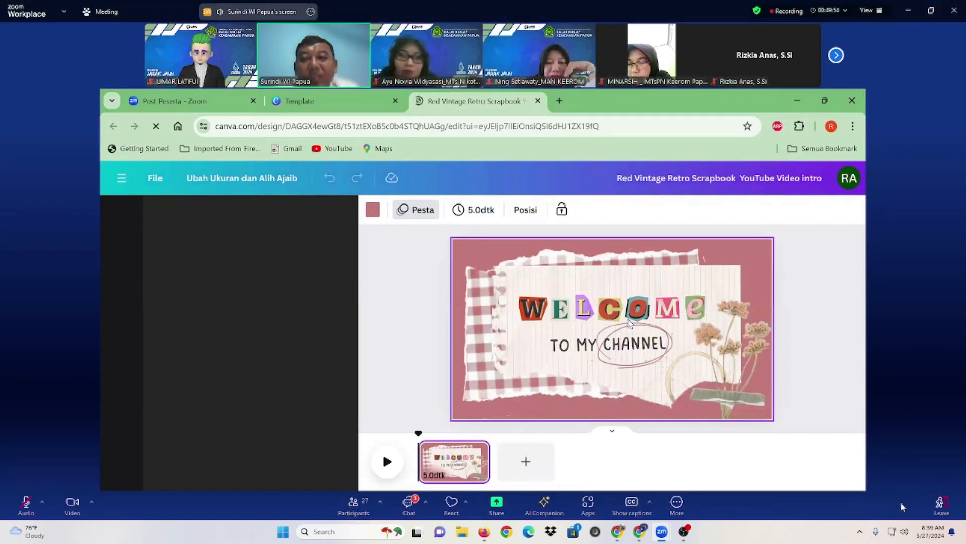
Lower the system volume to 8 and play the WELCOME TO MY CHANNEL intro preview
left_click(901, 532)
left_click(824, 468)
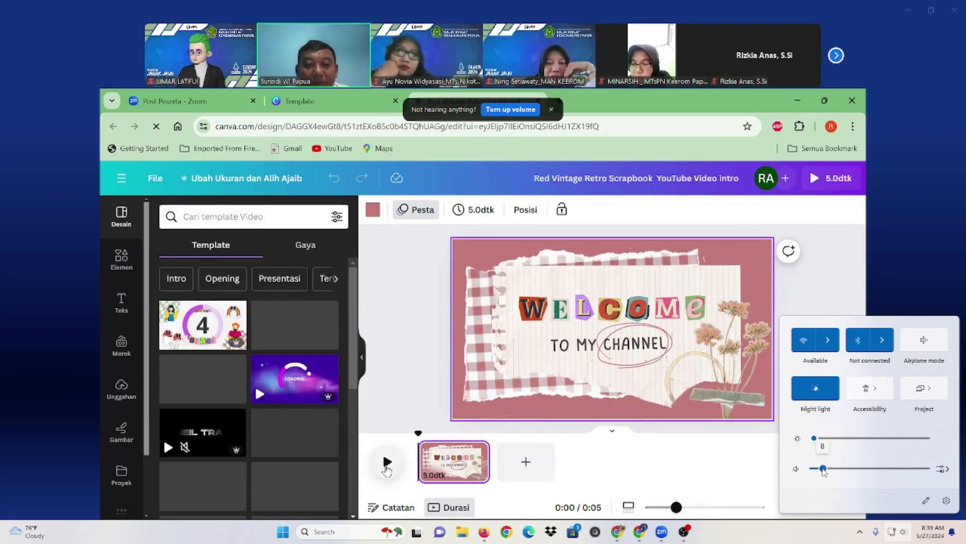
left_click(388, 462)
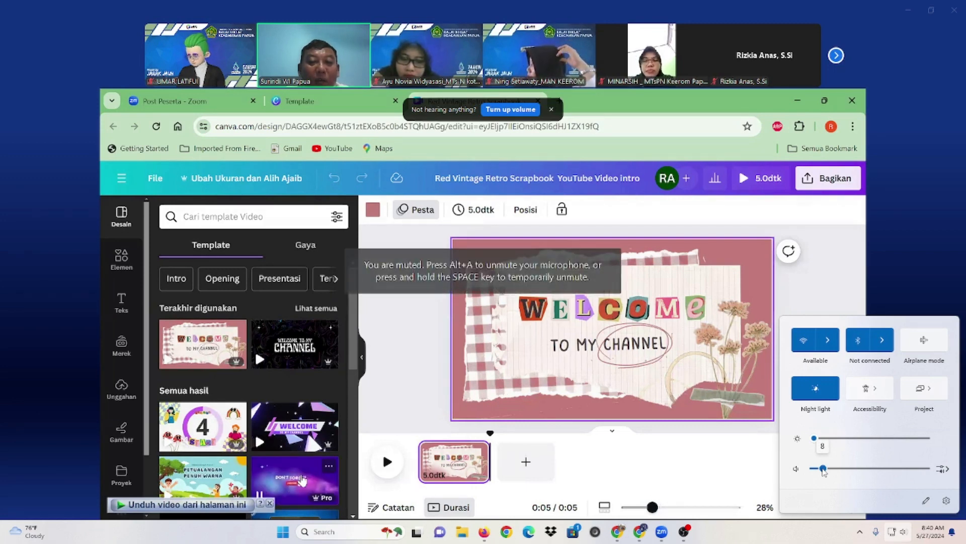
Add the purple LOADING page after the intro, preview it, then delete page 2 again
left_click(538, 466)
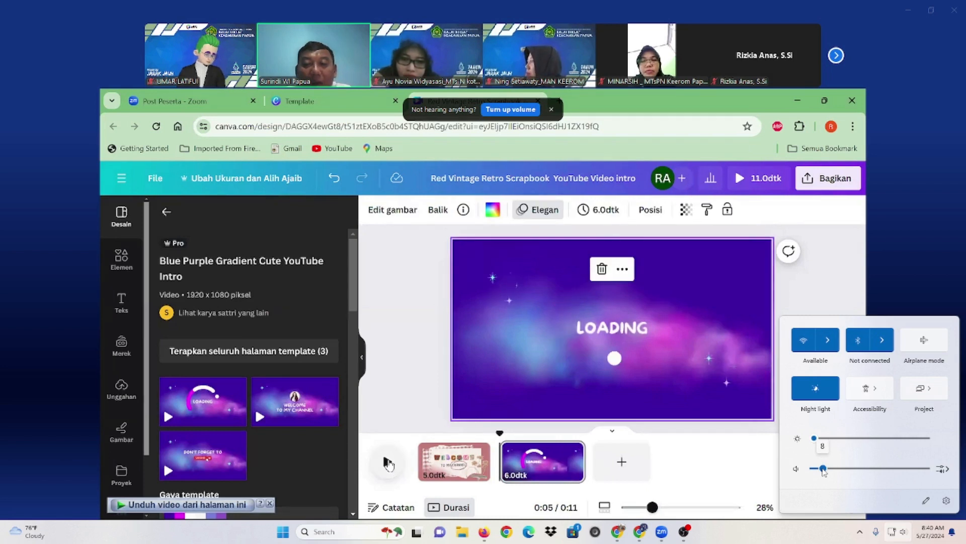
left_click(388, 462)
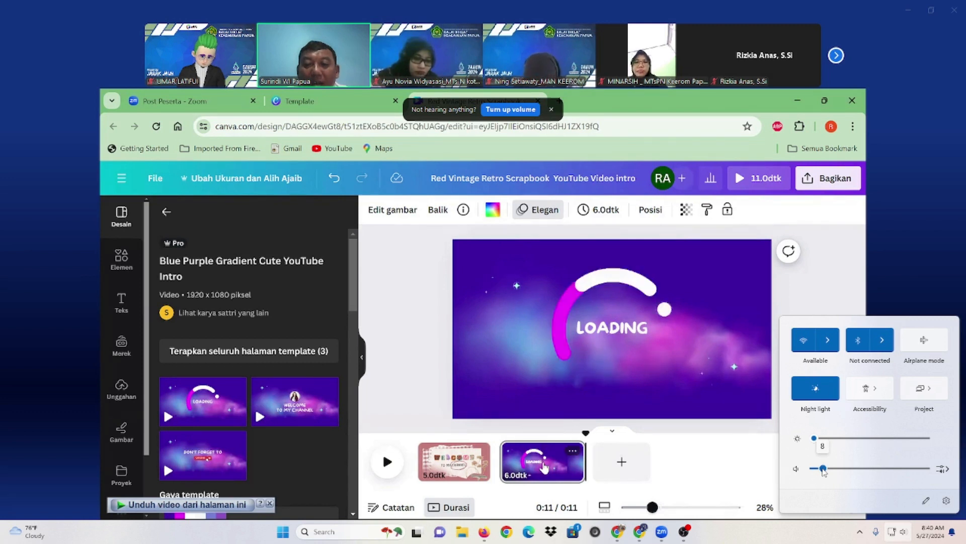
left_click(545, 468)
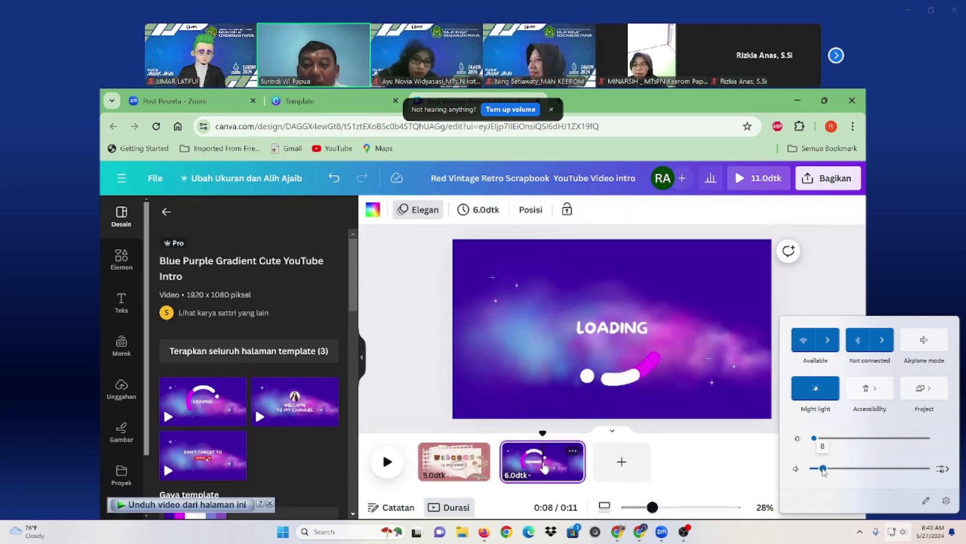
left_click(925, 468)
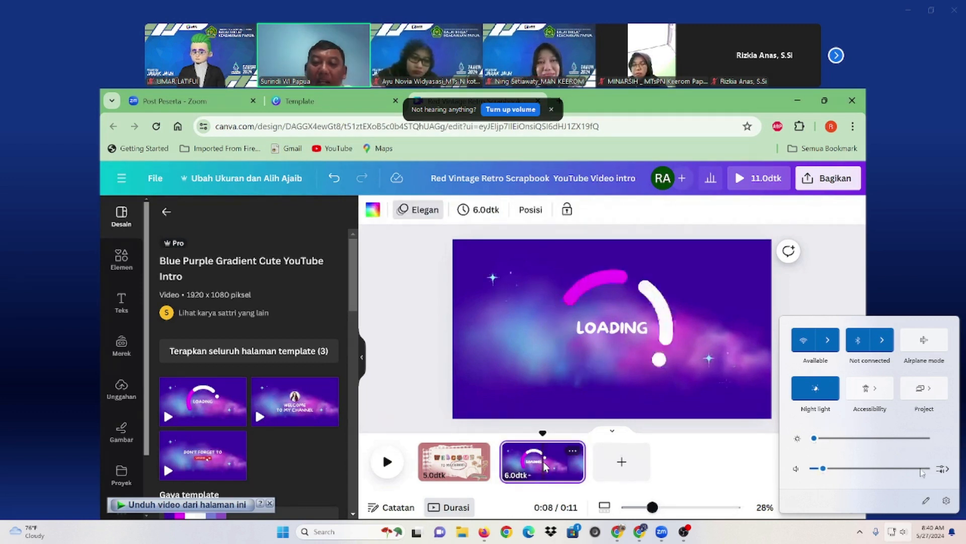
key("Delete")
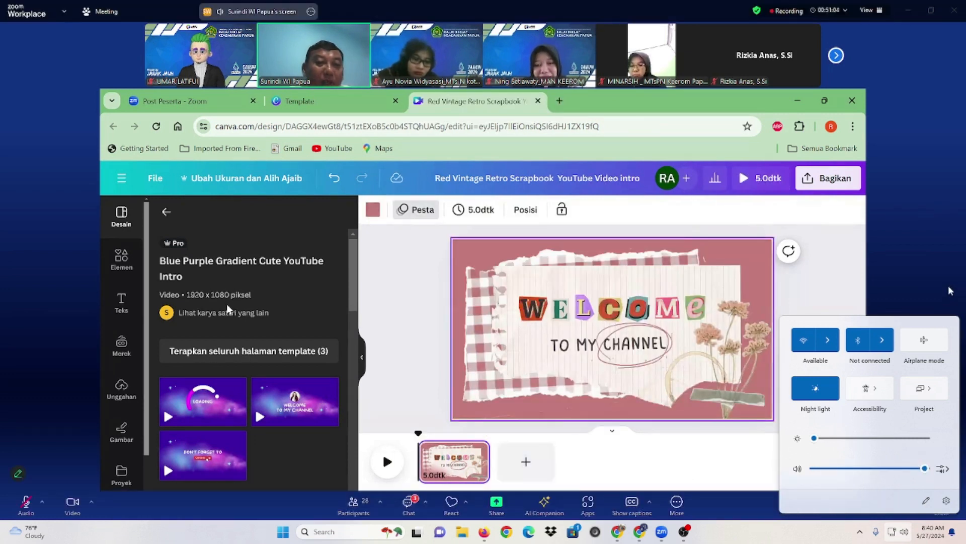
Insert the Black Retro Old Movie Film Frame countdown template before the welcome page
left_click(166, 211)
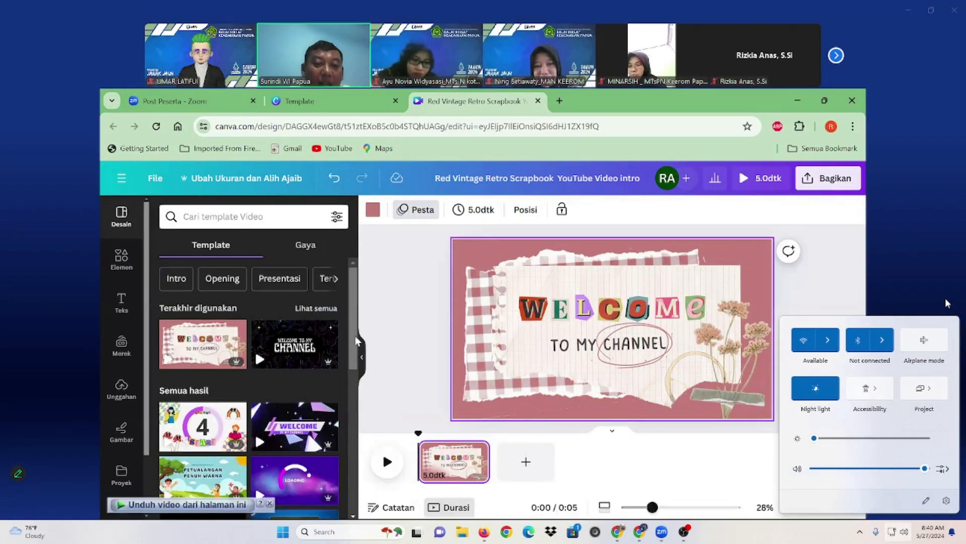
scroll(356, 355, "down", 3)
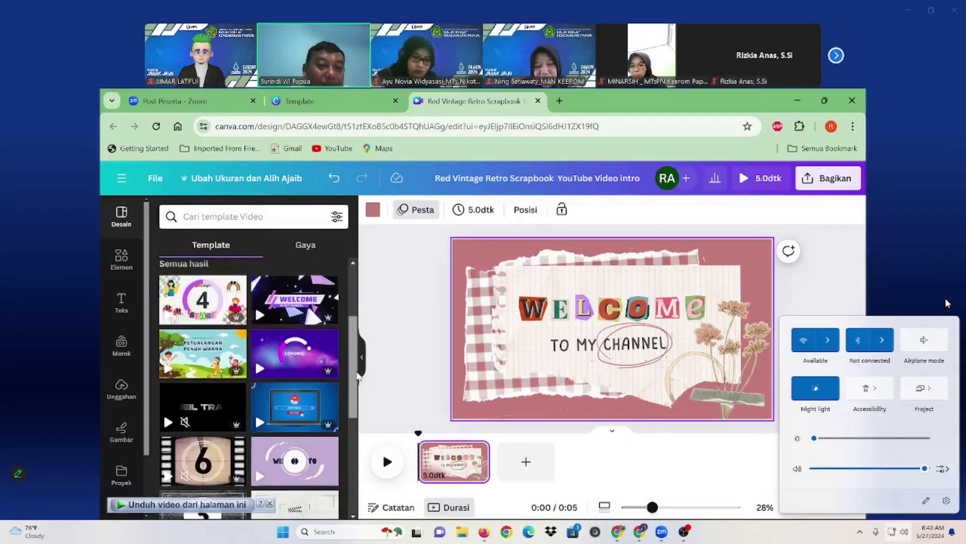
scroll(357, 380, "down", 1)
scroll(359, 387, "down", 1)
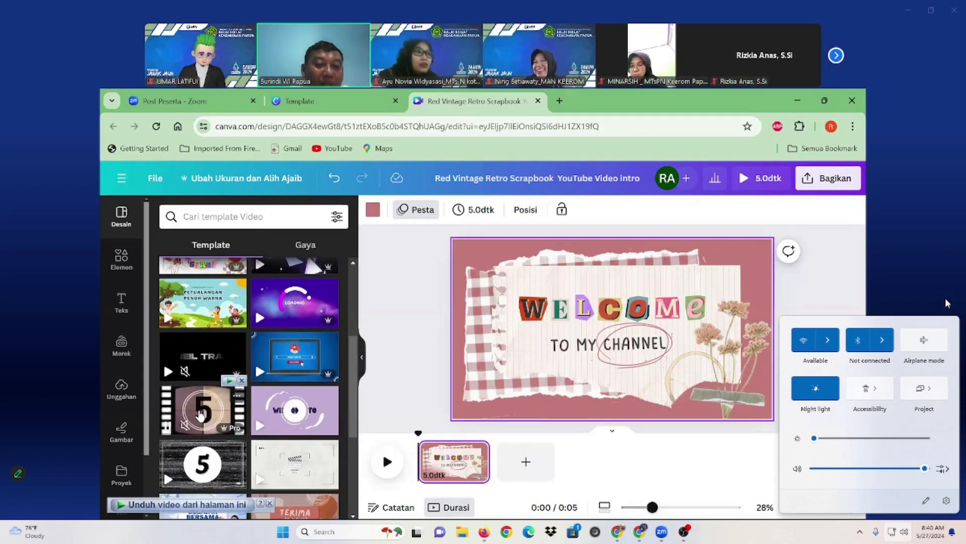
left_click_drag(212, 410, 395, 396)
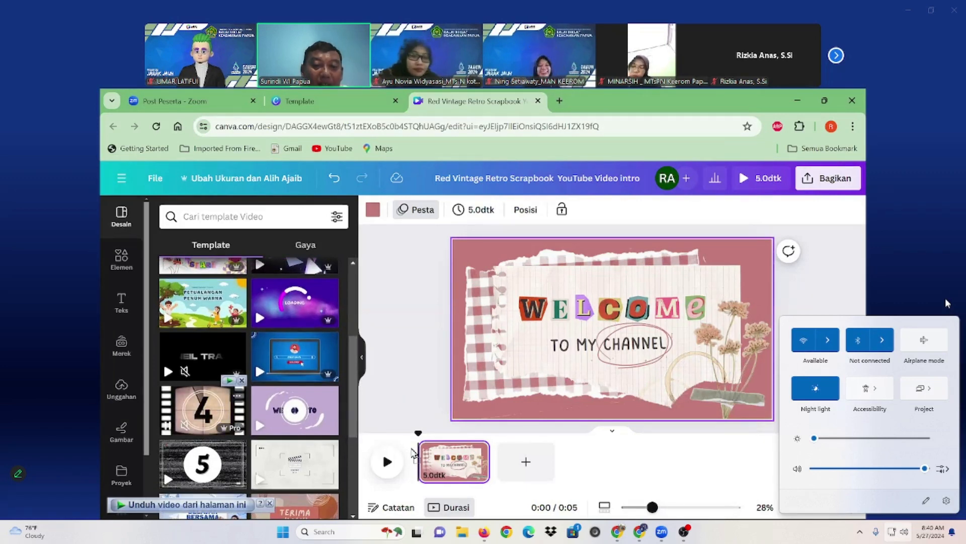
left_click_drag(410, 462, 398, 462)
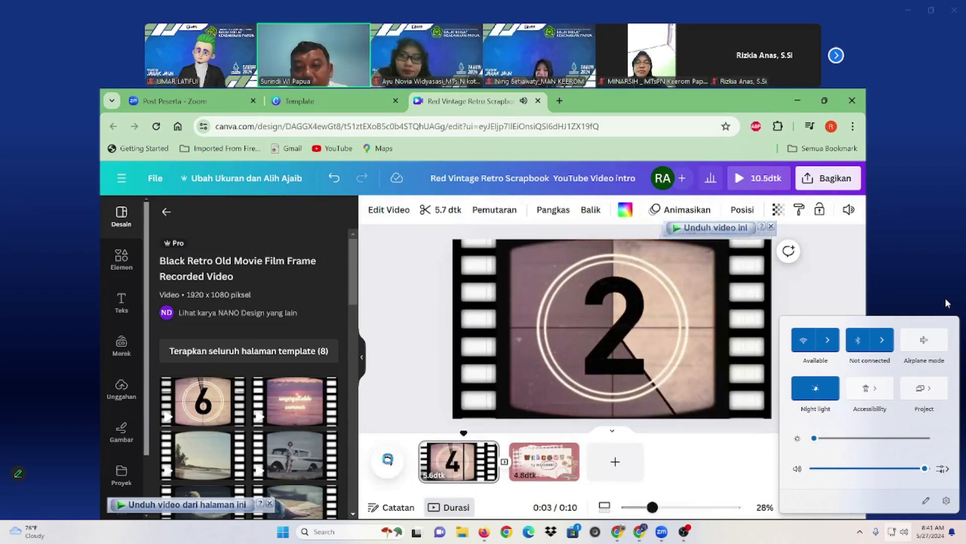
Switch the Zoom meeting to View > Side-by-side: gallery while the intro plays
left_click(931, 288)
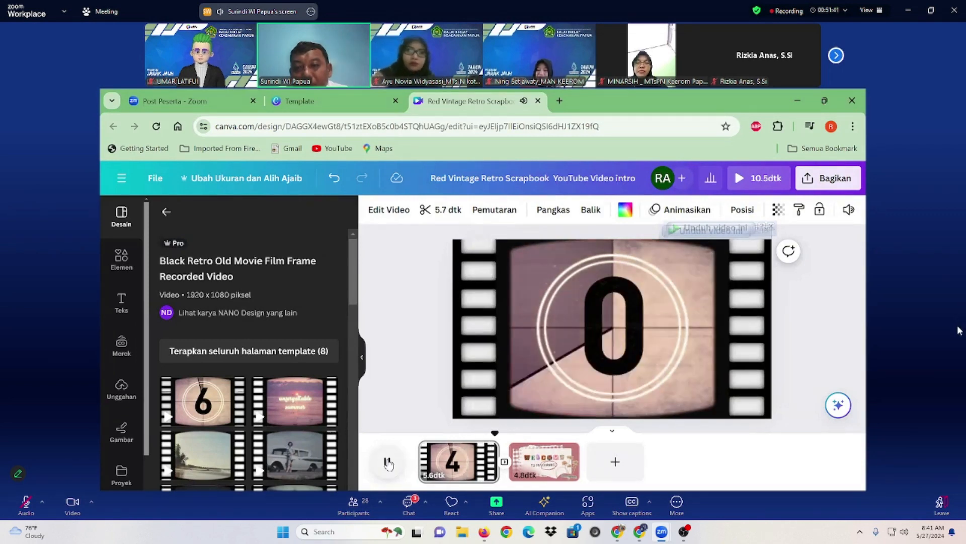
left_click(867, 13)
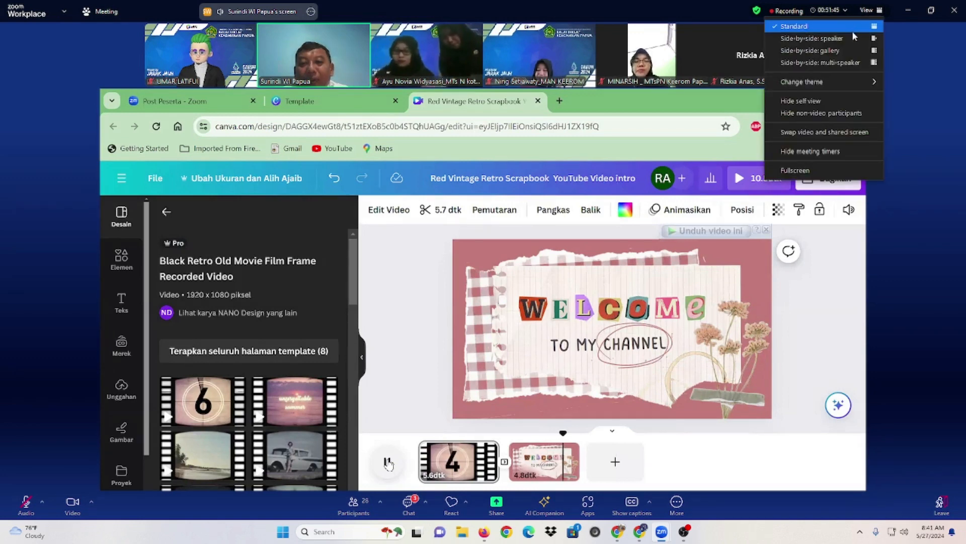
left_click(846, 51)
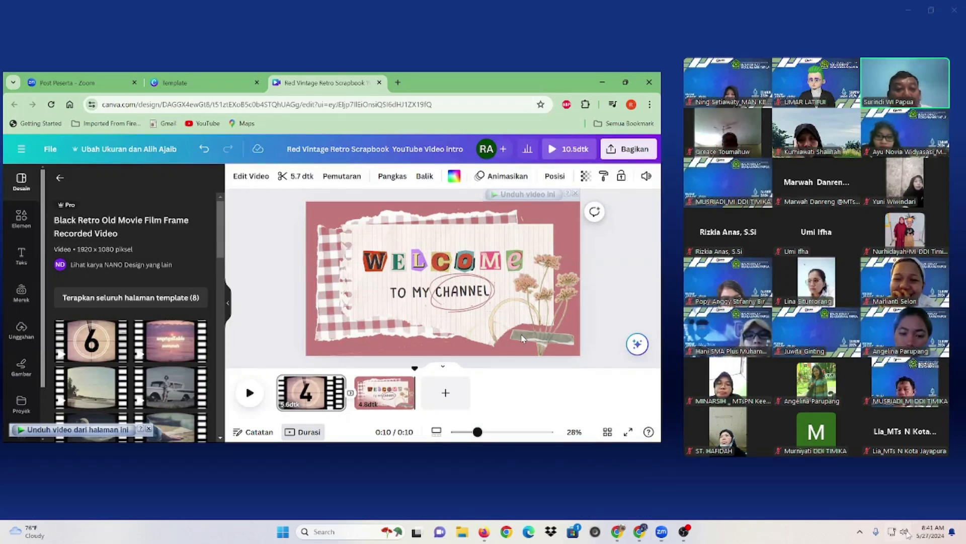
Turn the system volume down low from the taskbar quick settings
left_click(906, 531)
left_click(821, 468)
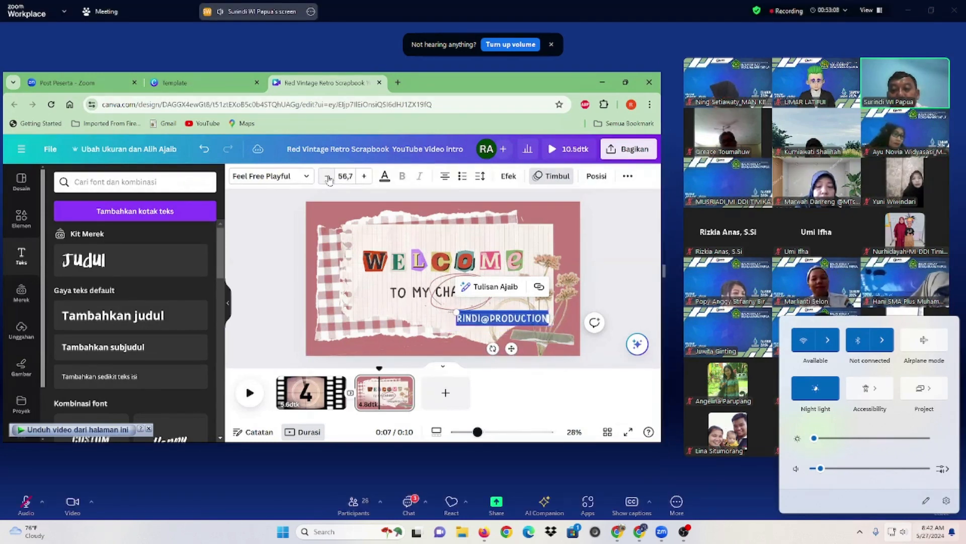
Raise the system volume to hear the presenter, then lower it almost to minimum
left_click(920, 468)
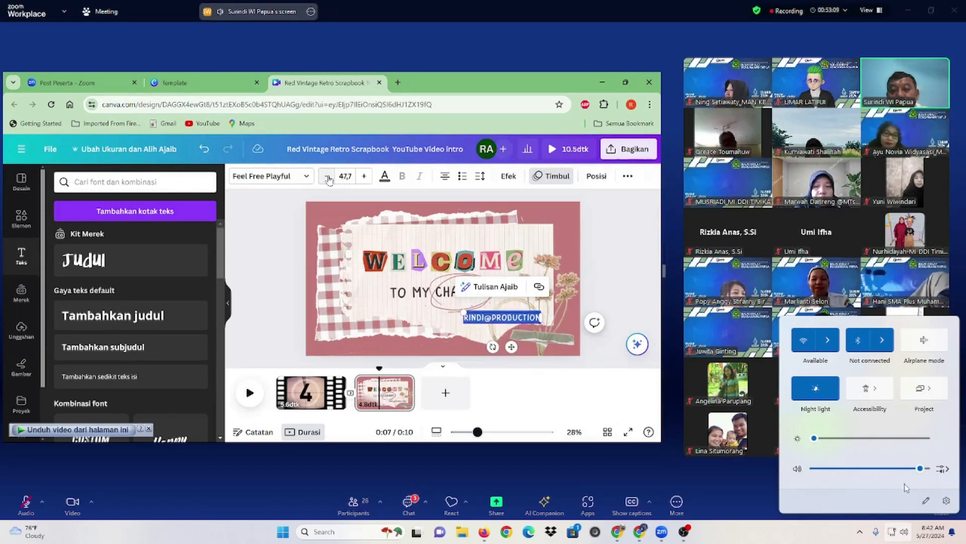
mouse_move(921, 471)
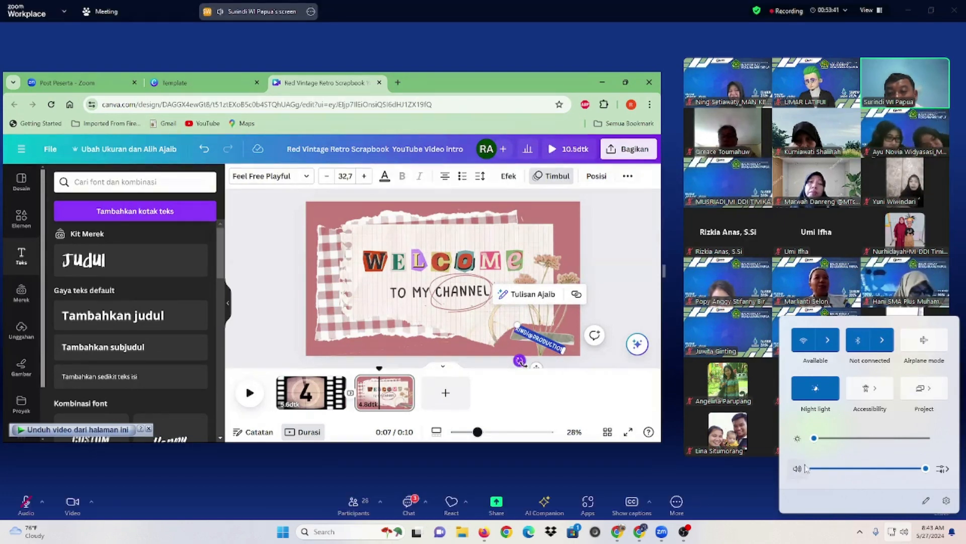
left_click(816, 468)
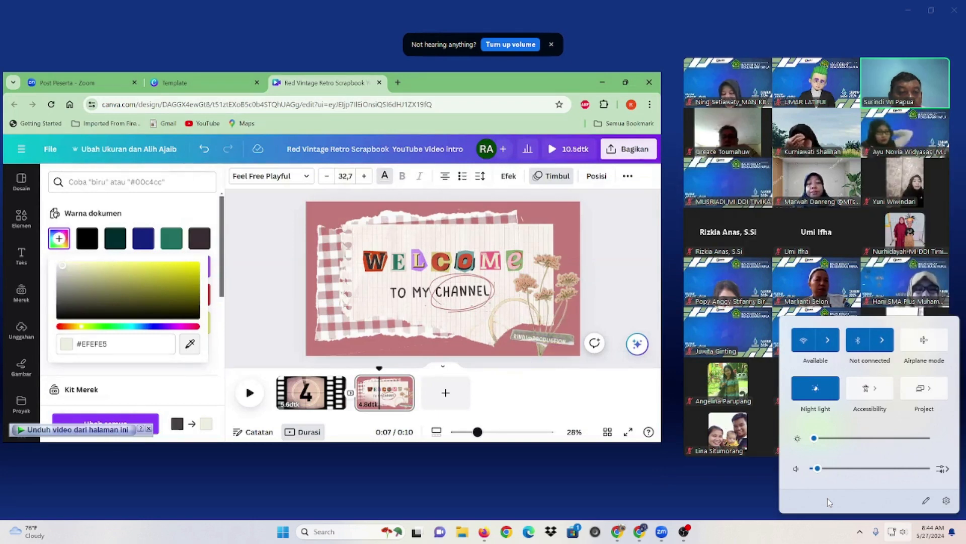
Eyedrop white (#FFFFFF) onto the credit text, close the colour panel and deselect
left_click(190, 344)
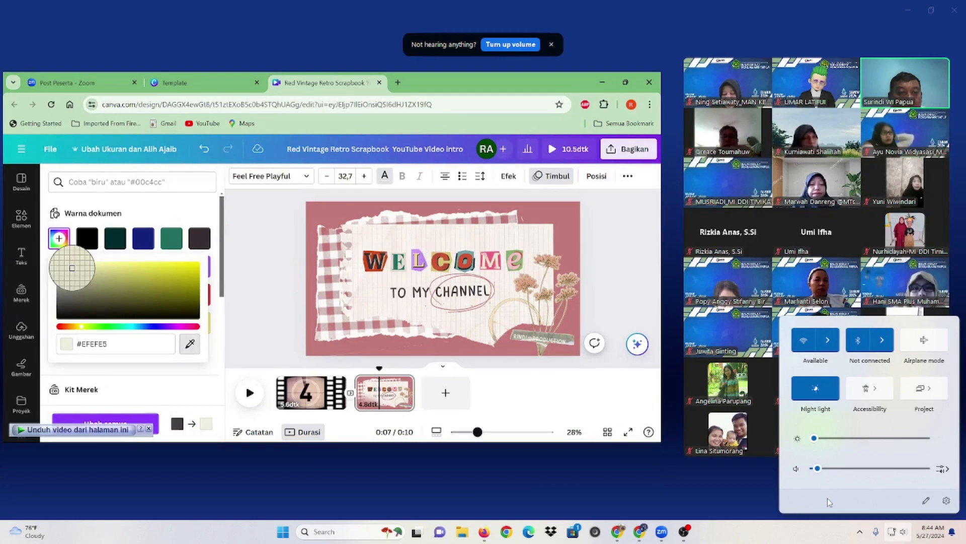
left_click(324, 302)
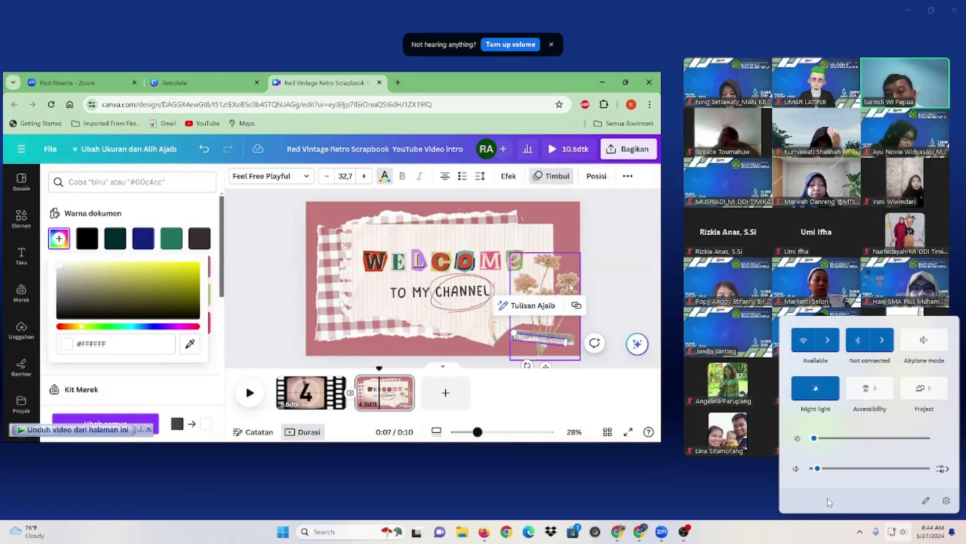
left_click(578, 249)
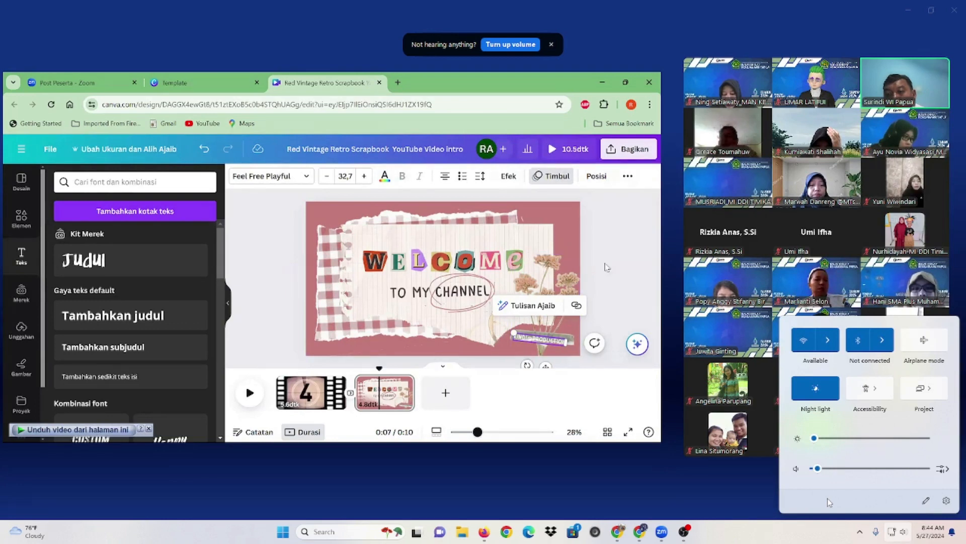
left_click(569, 233)
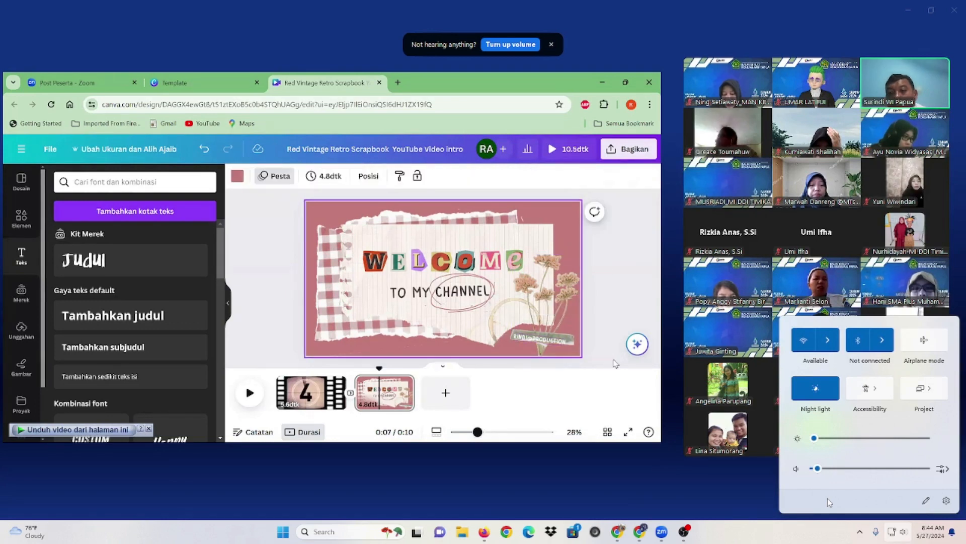
Nudge the white credit text slightly higher on its tape strip
left_click(556, 345)
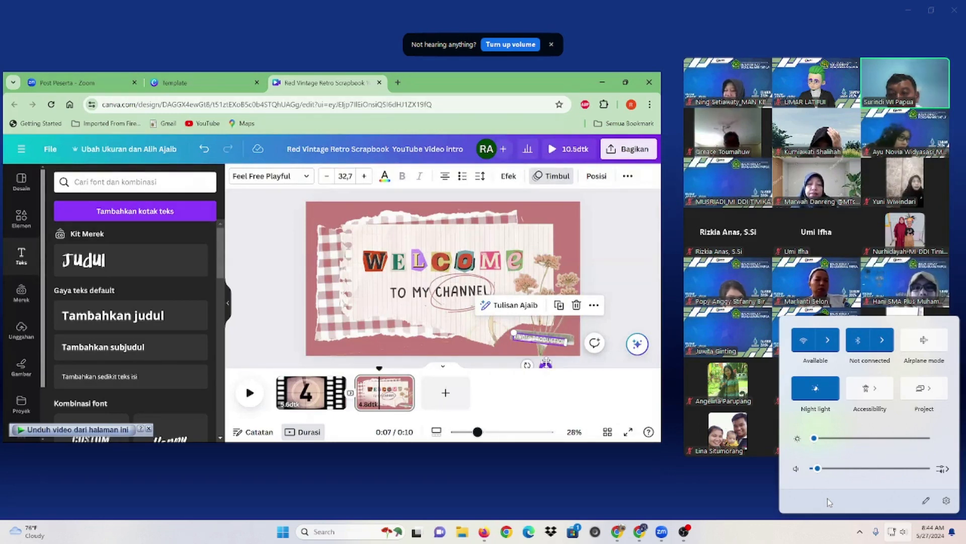
left_click_drag(547, 359, 548, 365)
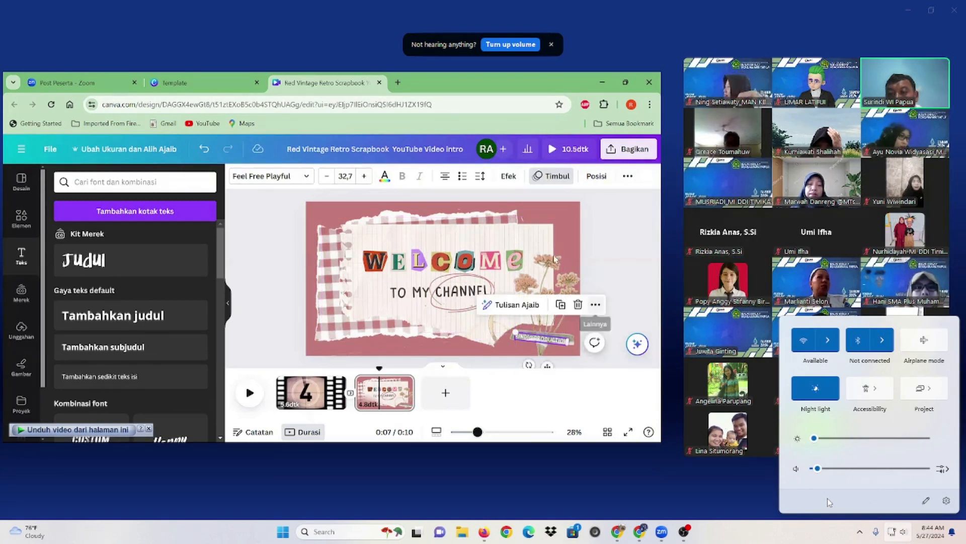
left_click(566, 233)
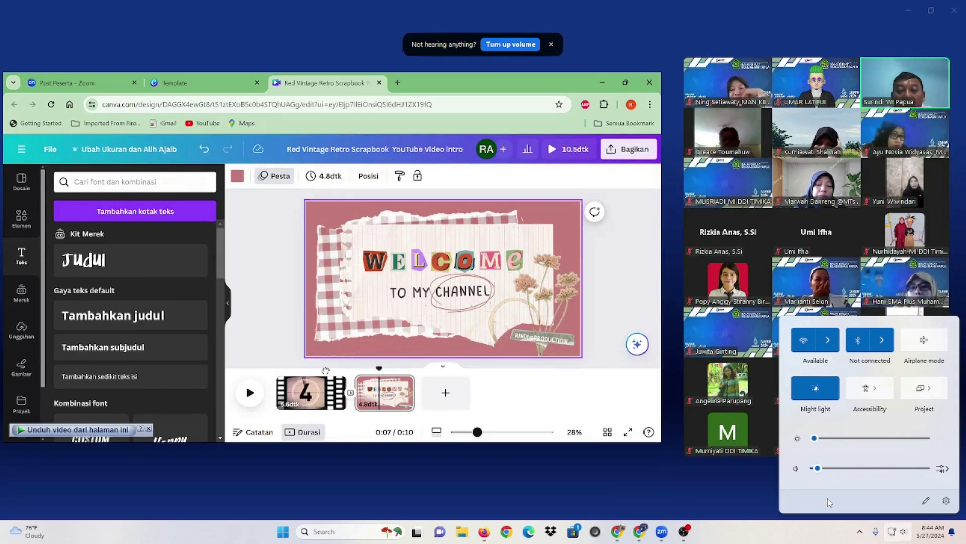
Check the film countdown and WELCOME page clips, briefly selecting the torn paper image
left_click(324, 392)
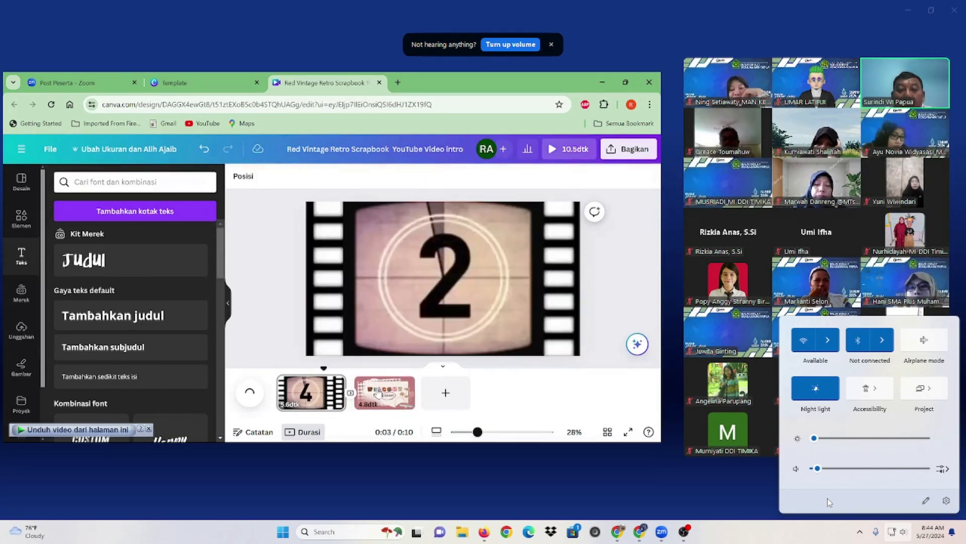
left_click(378, 393)
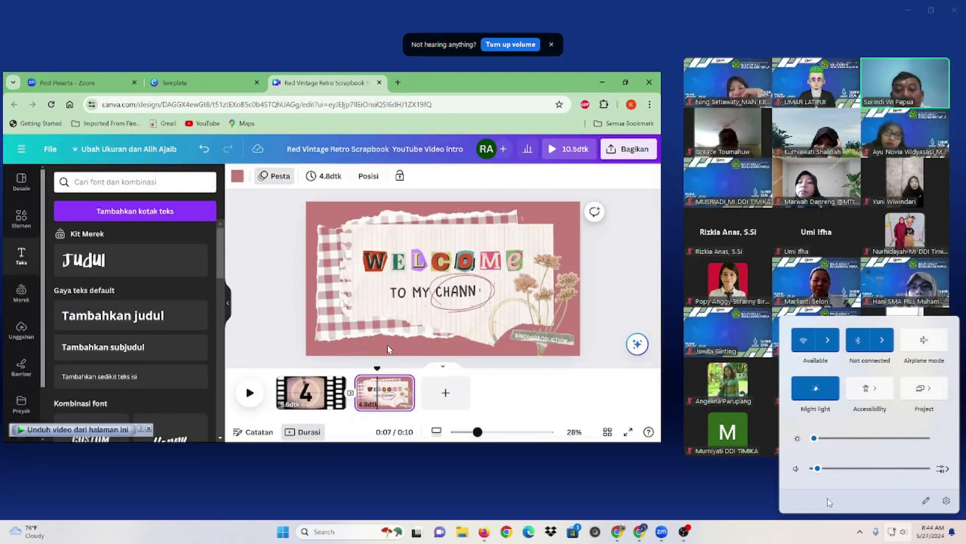
left_click(387, 347)
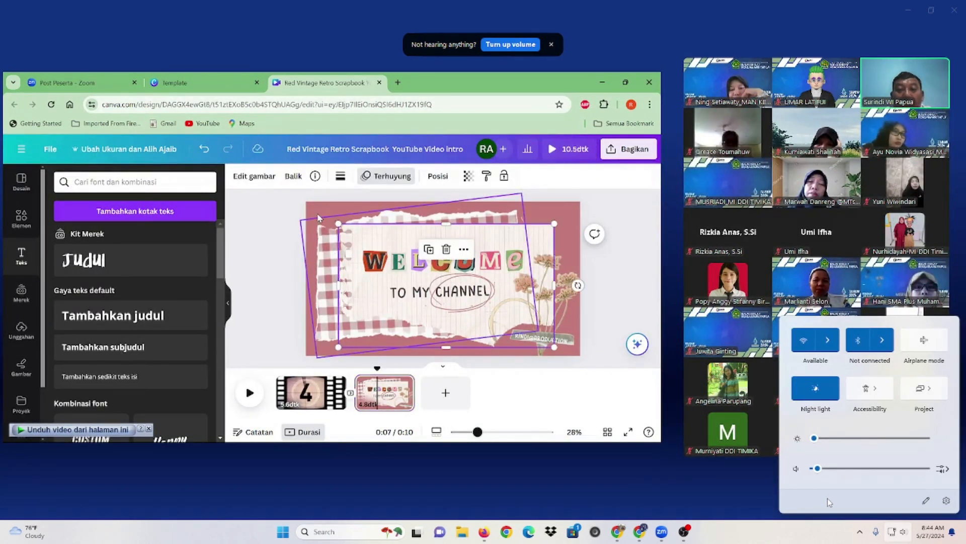
left_click(256, 220)
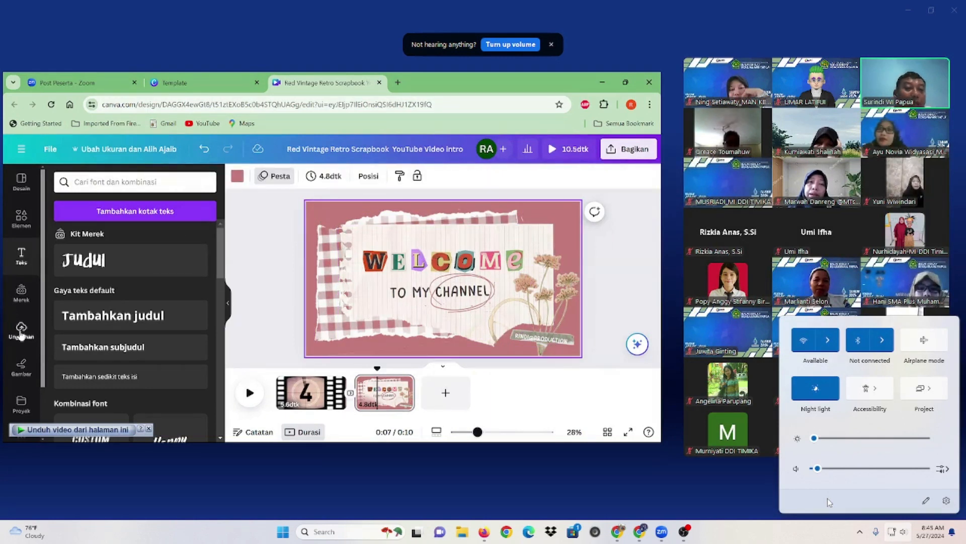
Add the Exciting Rock – New York City track and extend its clip to 4.7 seconds
left_click(22, 220)
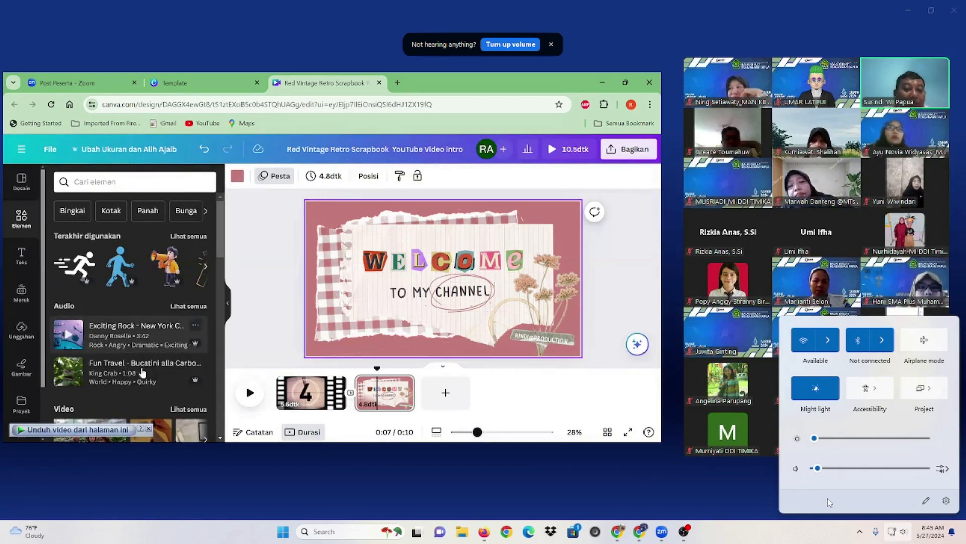
left_click(123, 343)
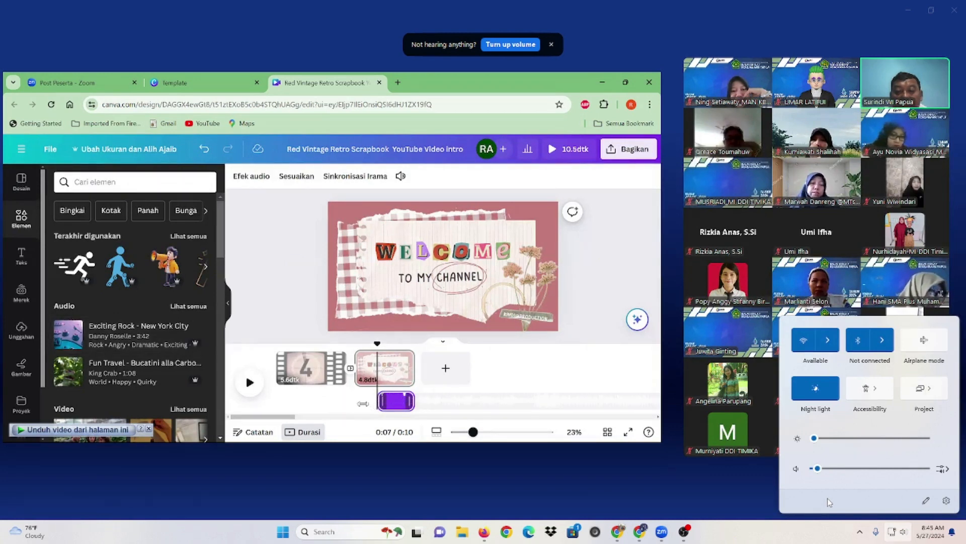
left_click_drag(378, 401, 363, 402)
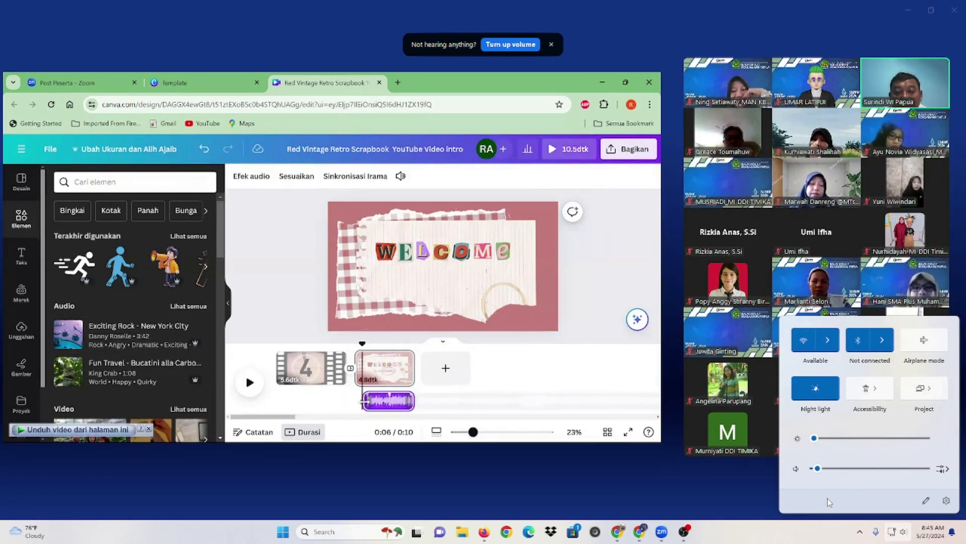
left_click_drag(364, 402, 359, 402)
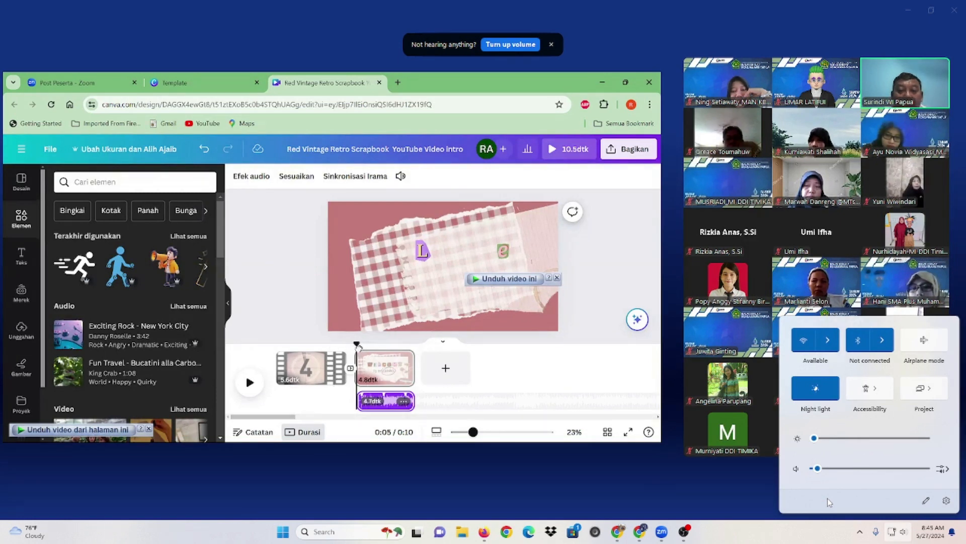
Start the Exciting Rock audio inside the countdown so it runs 5.4 seconds, and replay from the beginning
left_click_drag(358, 346, 249, 392)
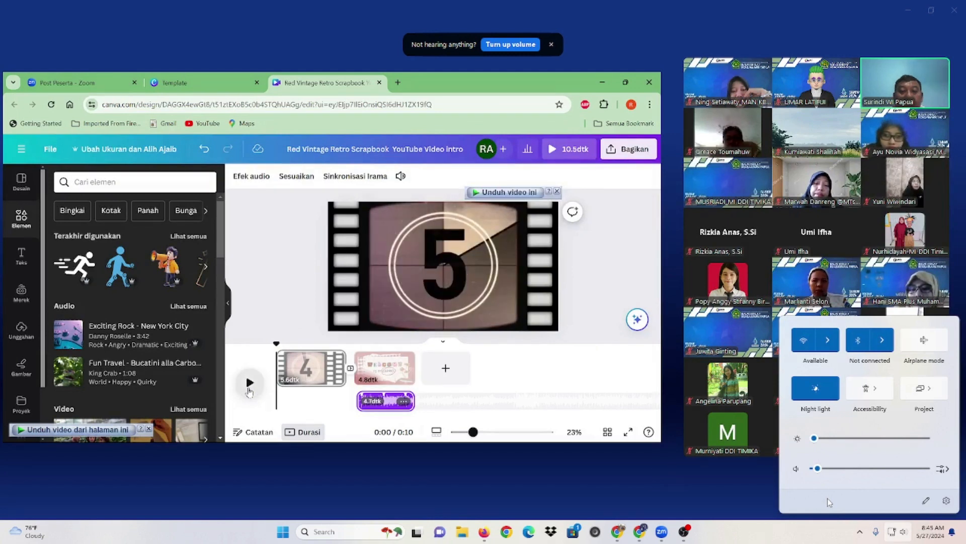
left_click(249, 389)
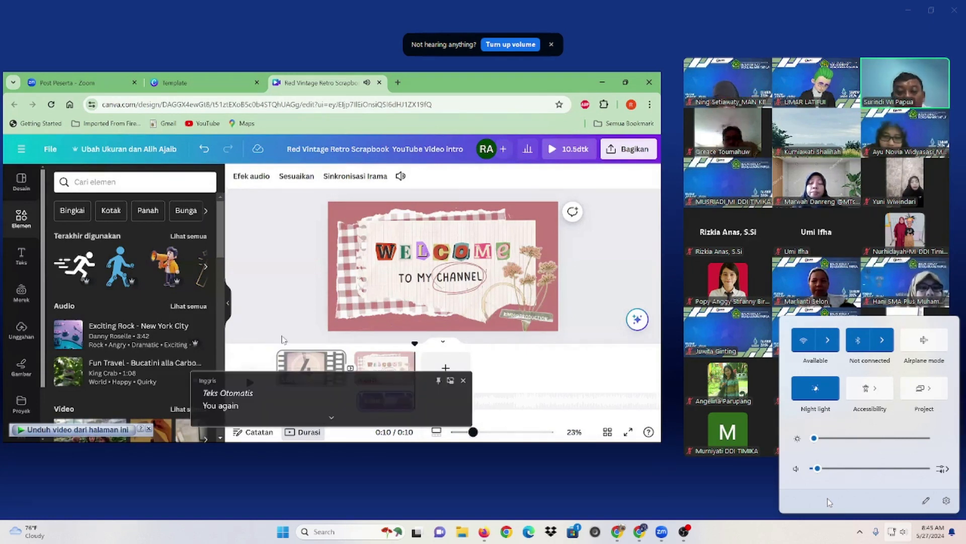
left_click(464, 382)
left_click_drag(351, 402, 340, 401)
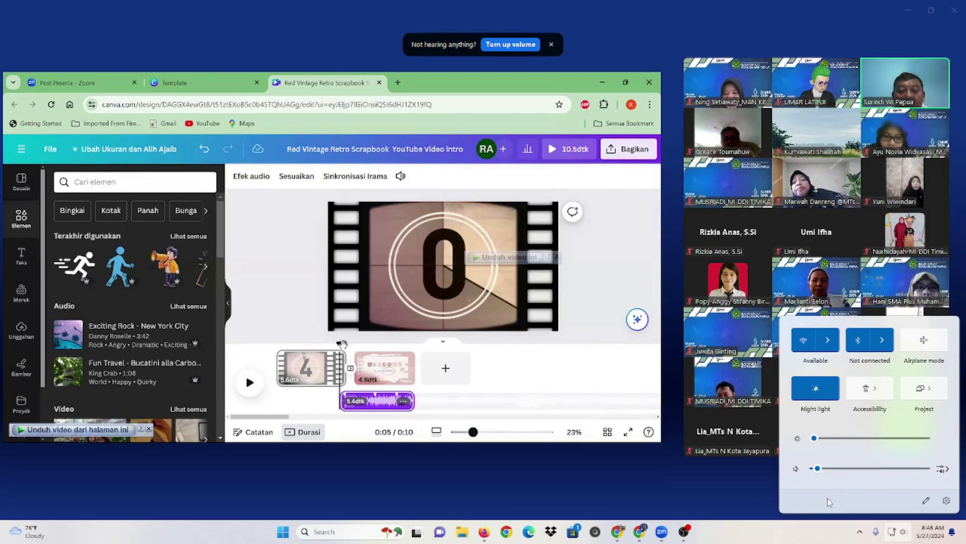
left_click_drag(342, 345, 277, 358)
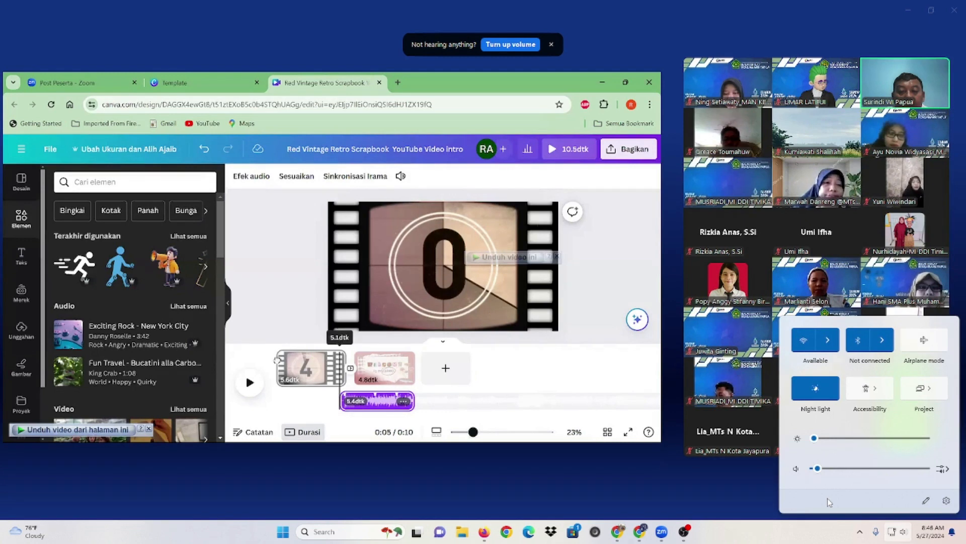
left_click(251, 387)
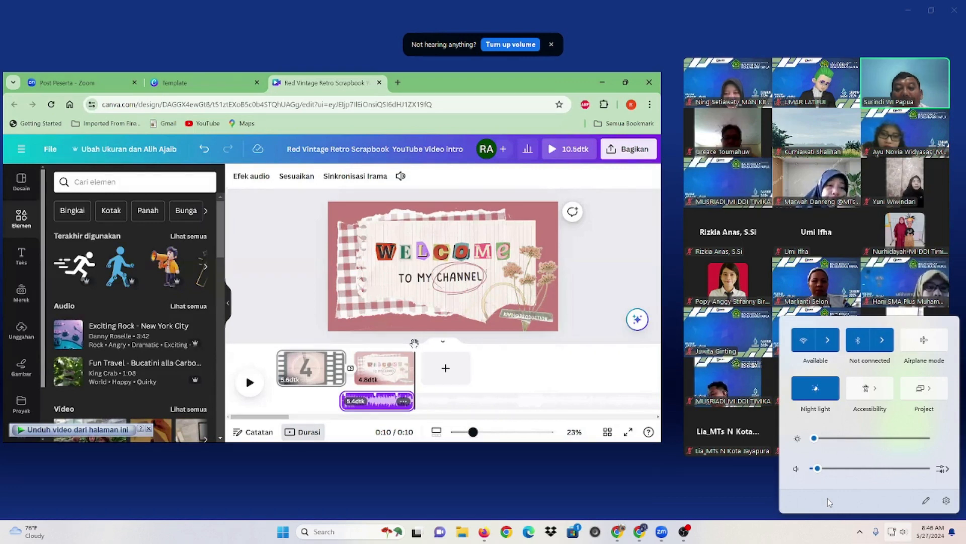
Check timing at the countdown's end and WELCOME page, then open the audio's Sesuaikan trim view
left_click_drag(415, 345, 343, 360)
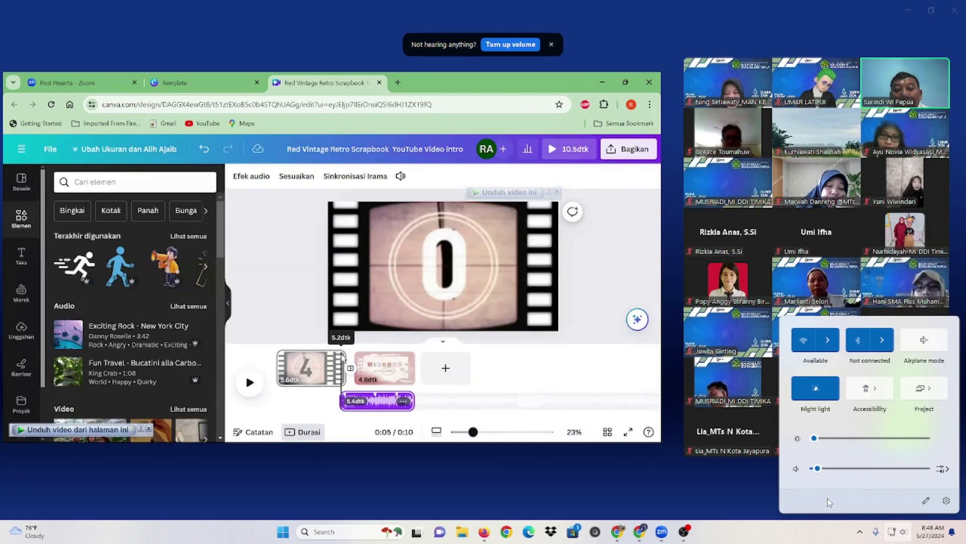
left_click(381, 407)
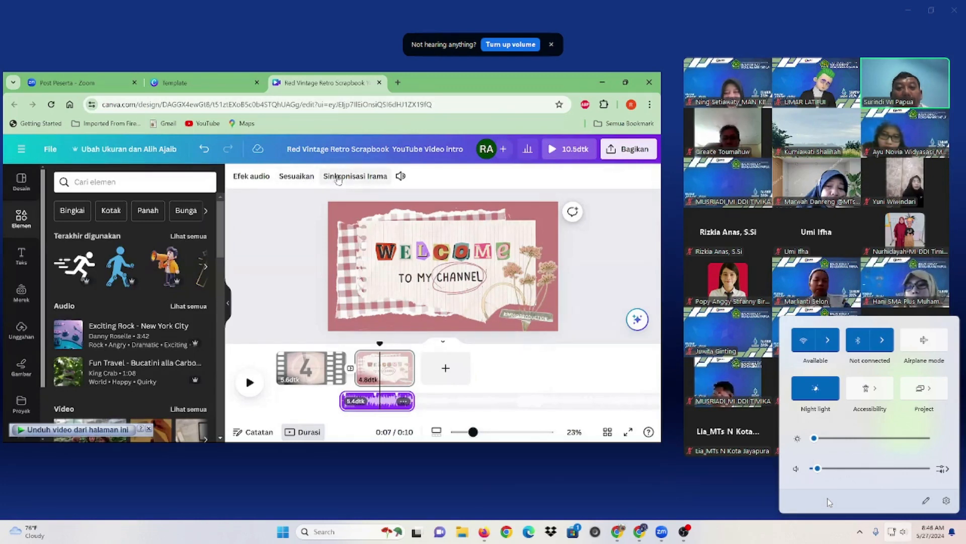
left_click(306, 176)
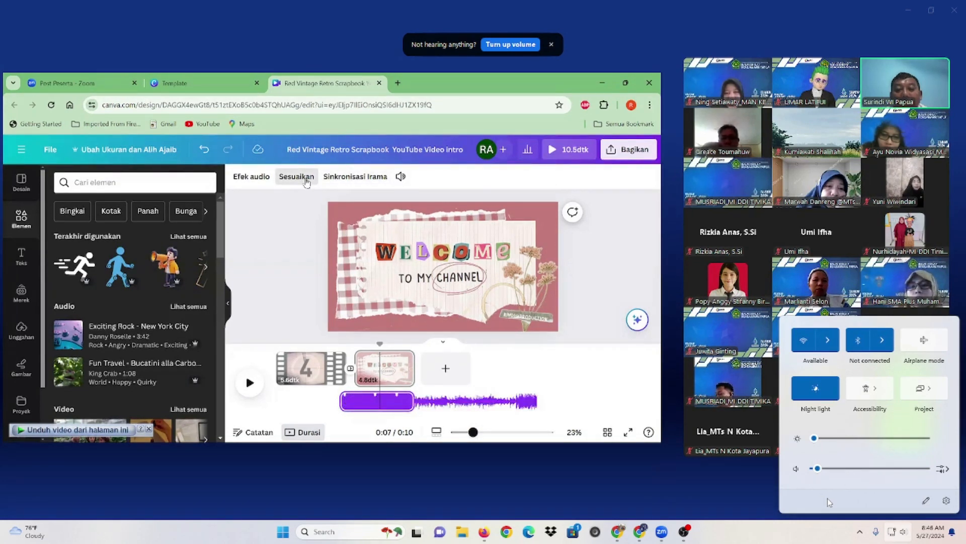
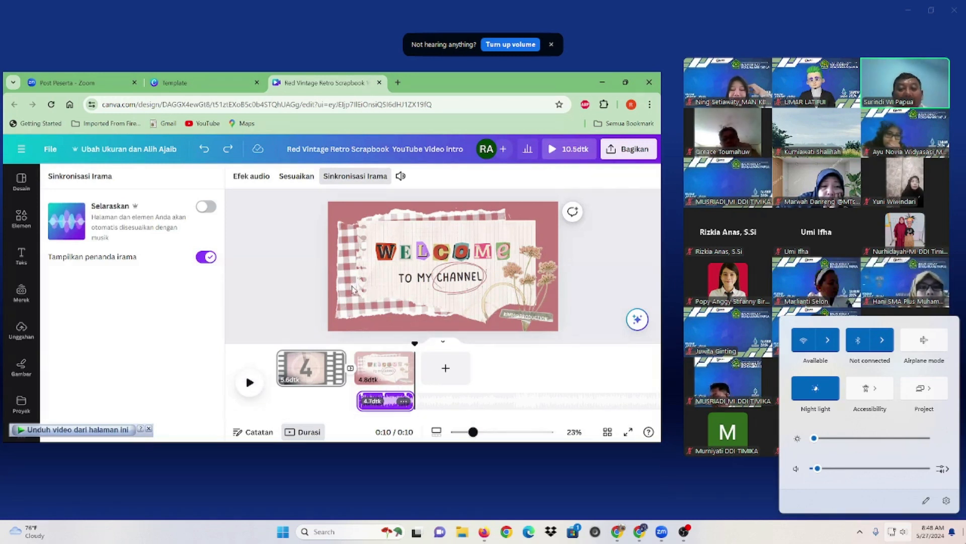
Turn up the computer's sound volume
left_click(924, 468)
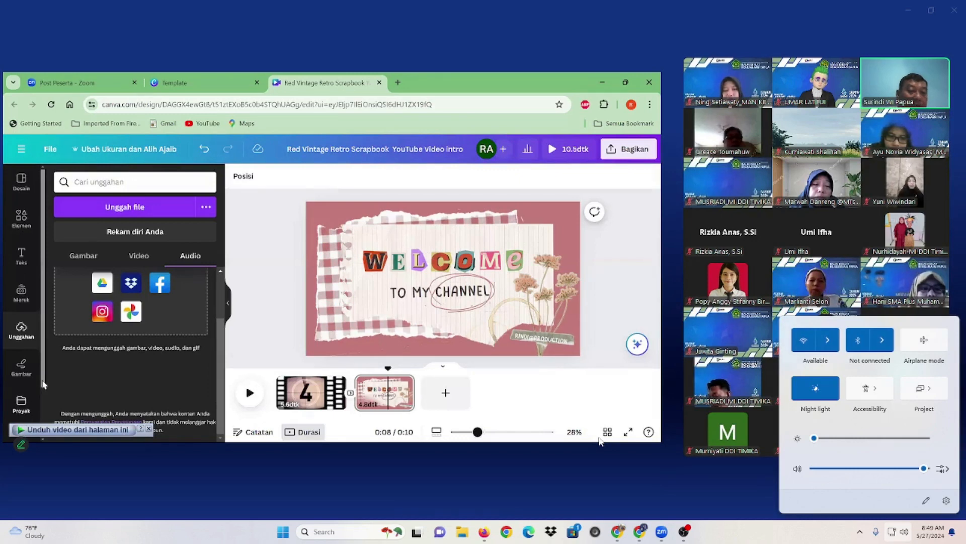
Open Canva's Audio app library from the Aplikasi apps panel
scroll(35, 408, "down", 2)
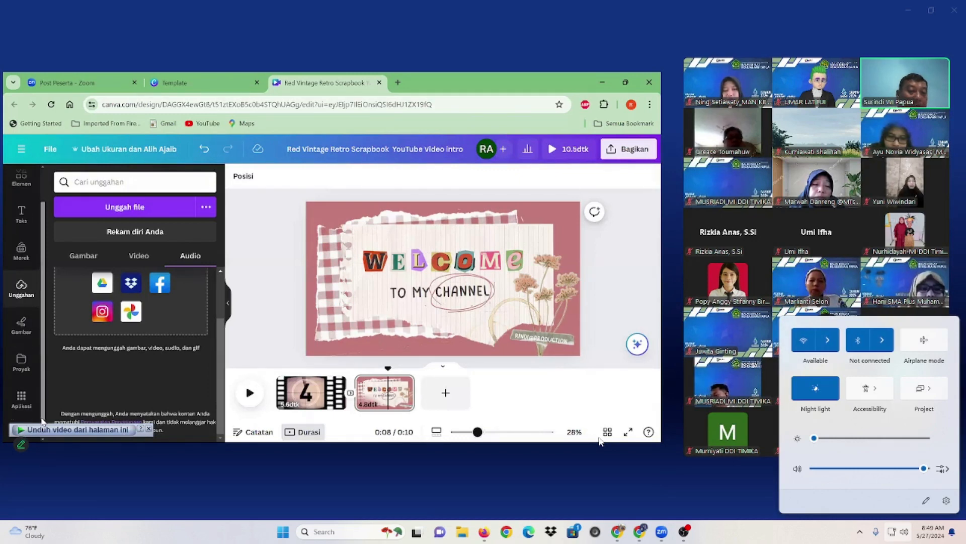
left_click(22, 390)
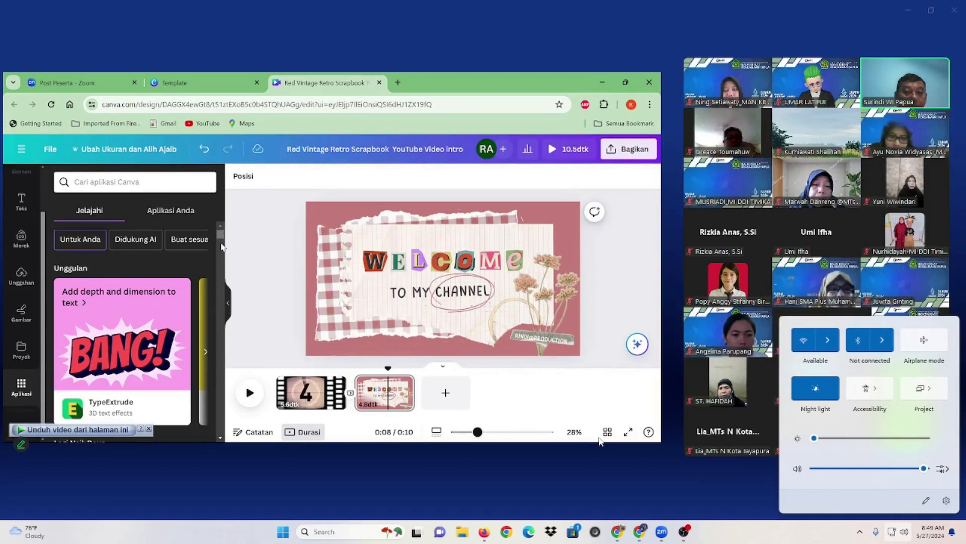
scroll(222, 254, "down", 5)
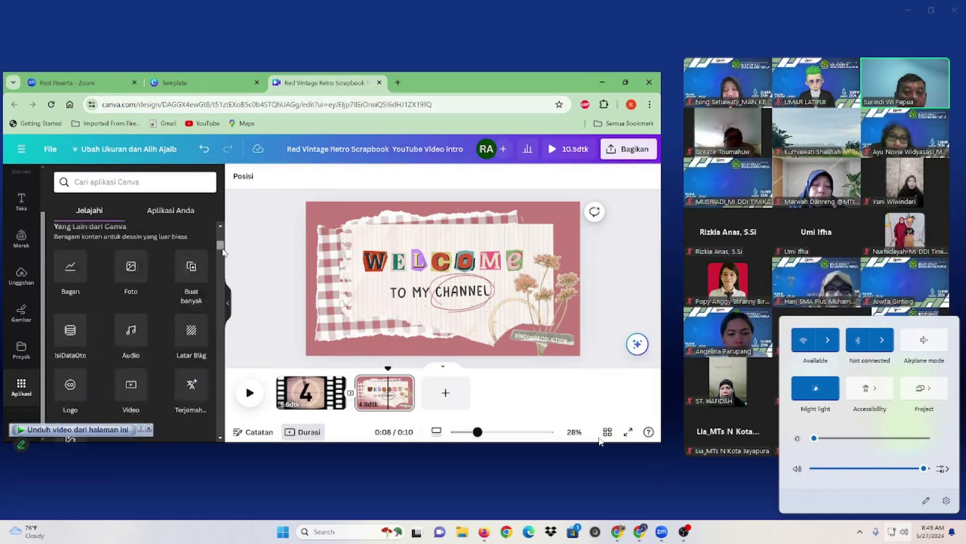
scroll(156, 269, "down", 1)
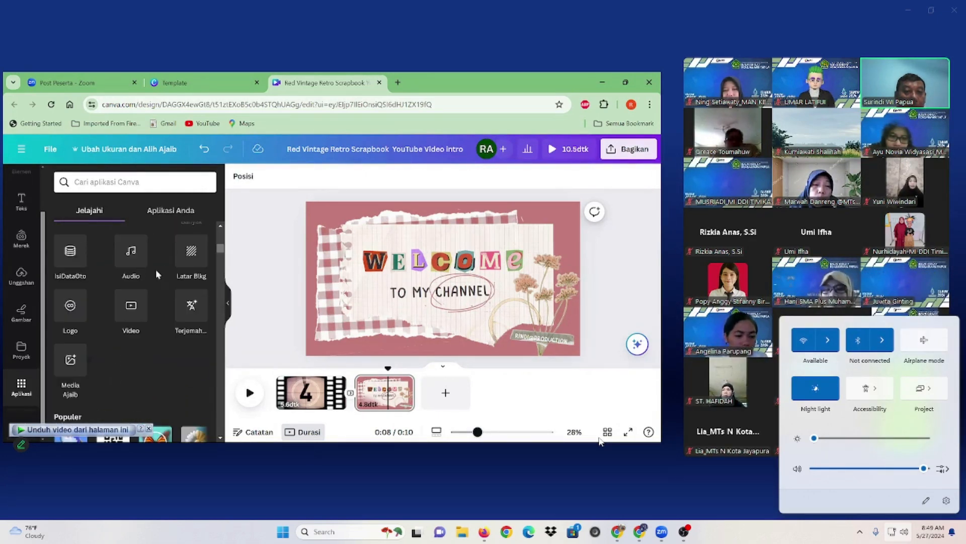
left_click(132, 257)
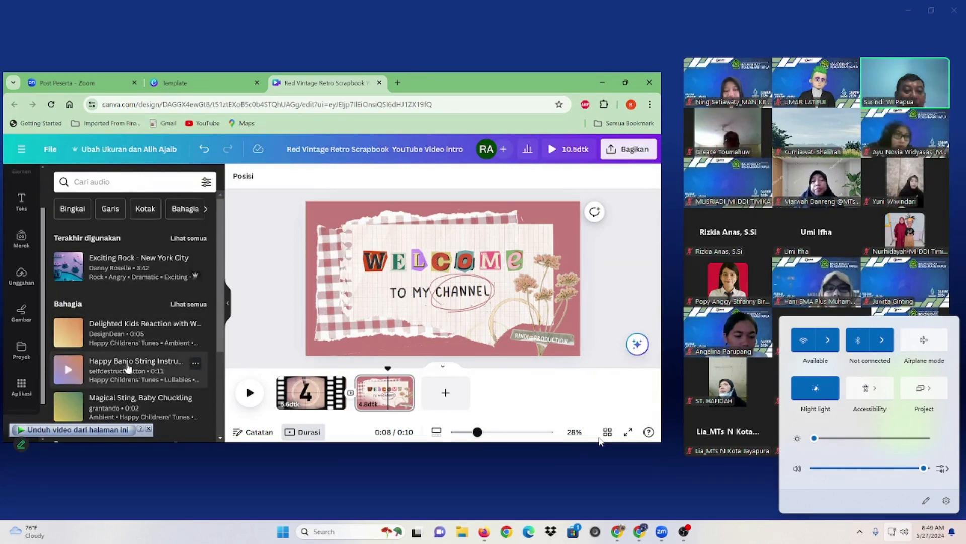
Add the Happy Banjo String Instrument track, stretch it to about 5.9 seconds, and preview it
left_click(129, 364)
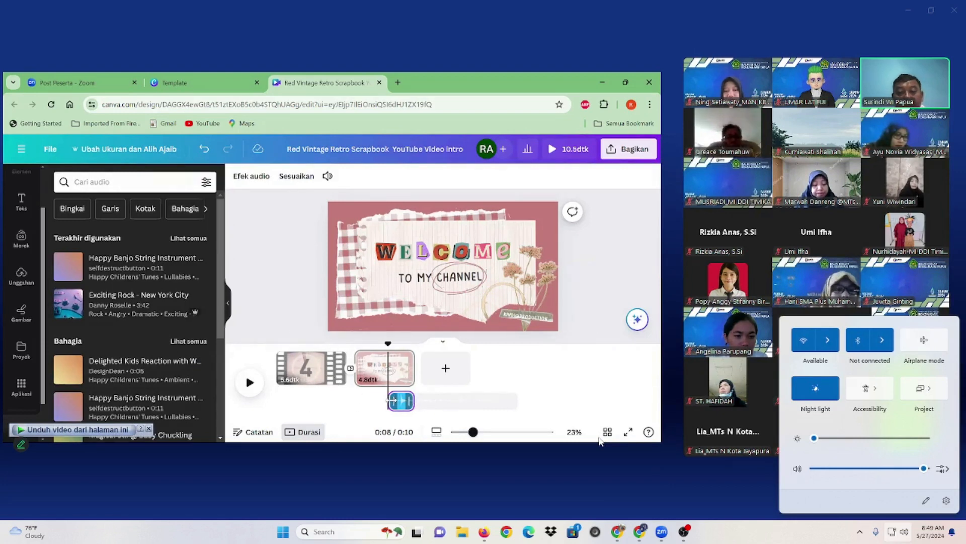
left_click_drag(368, 401, 325, 404)
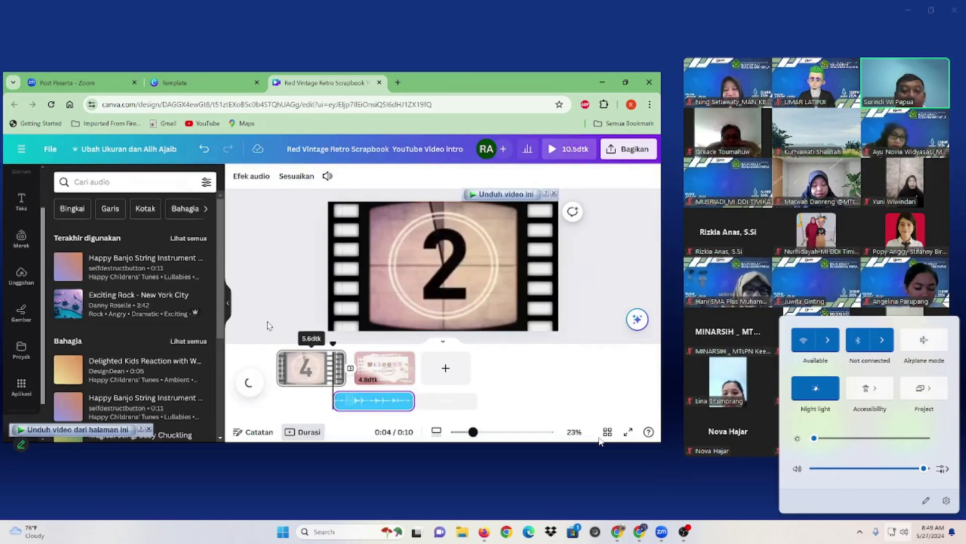
left_click(249, 385)
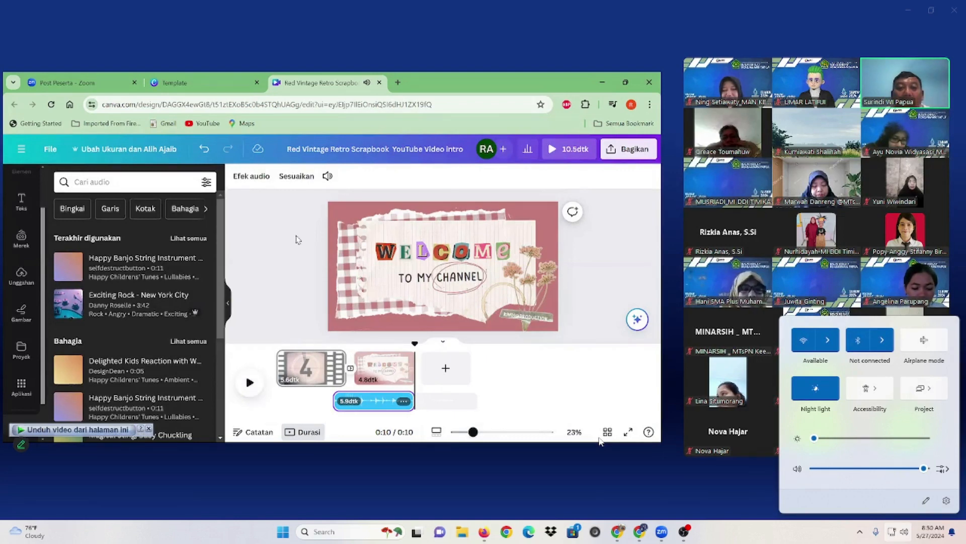
Open Sesuaikan and play the banjo music against the video, returning the playhead to 0:00
left_click(295, 176)
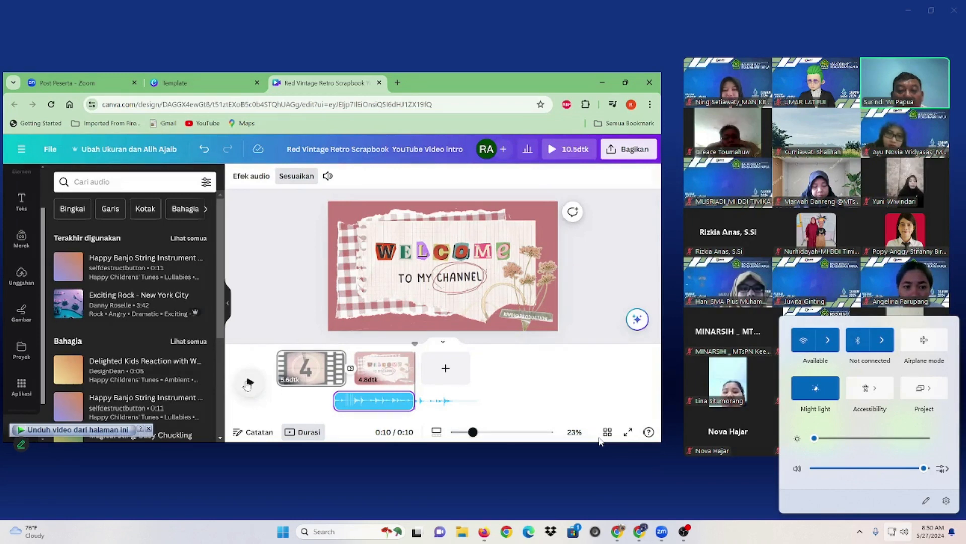
left_click(250, 384)
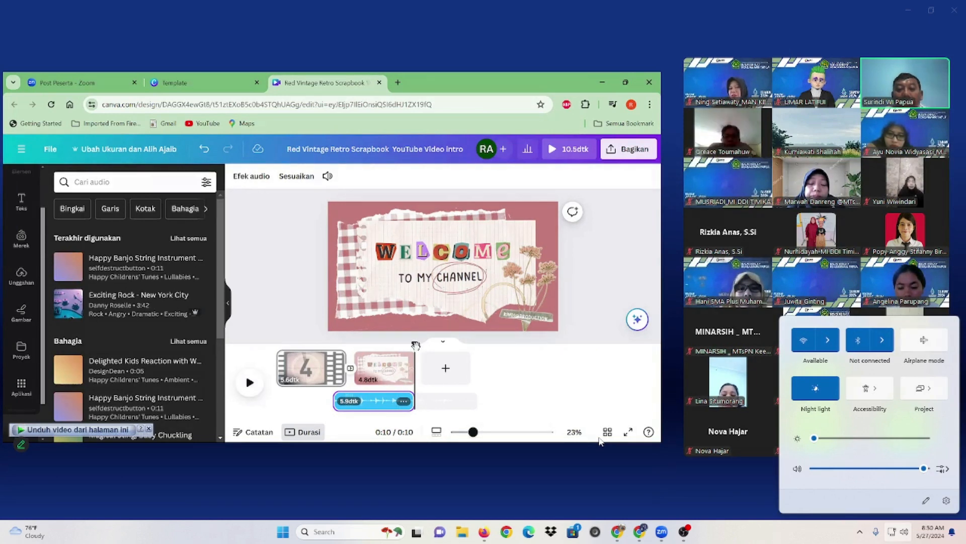
left_click_drag(415, 355, 276, 366)
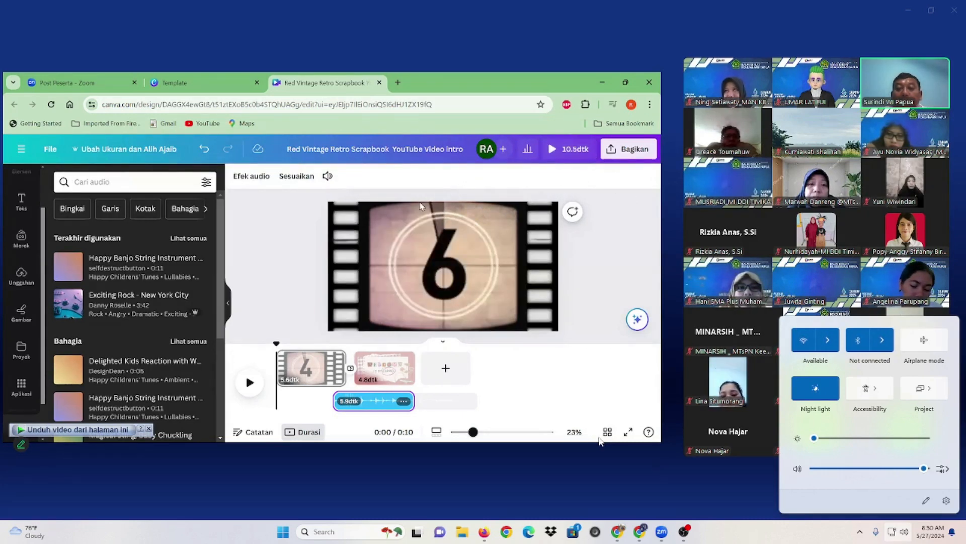
Select the Welcome page clip and show the uploaded files
left_click(630, 473)
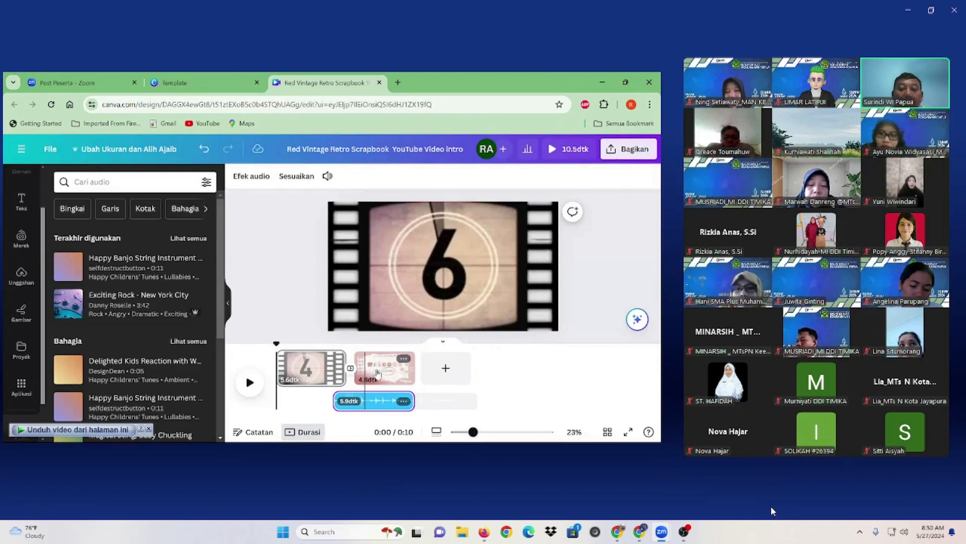
left_click(377, 373)
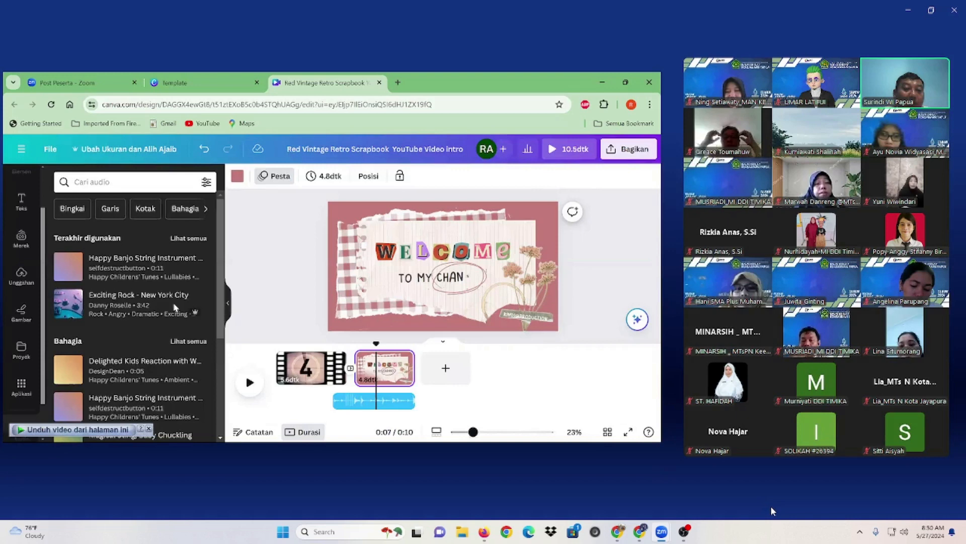
left_click(22, 276)
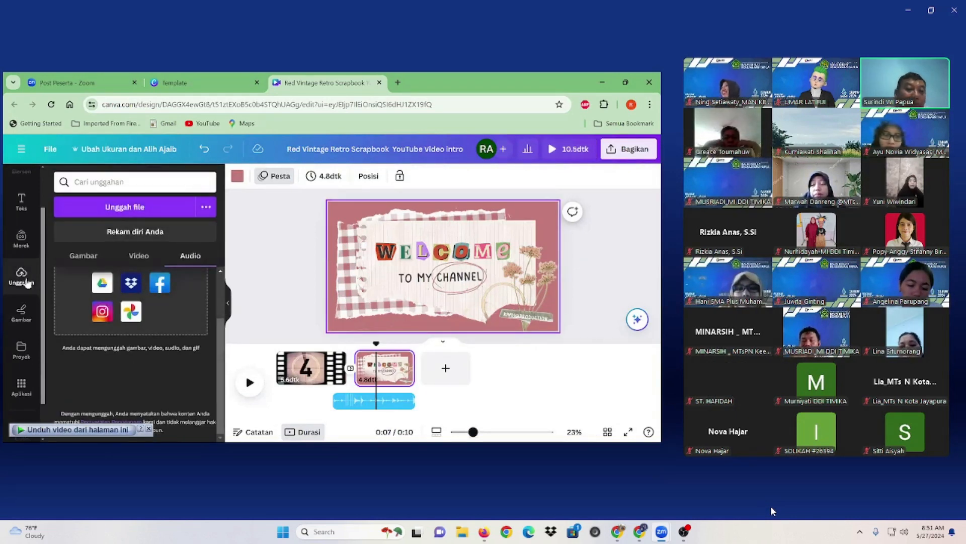
Upload the logo rindi2 image from the Downloads folder
left_click(116, 211)
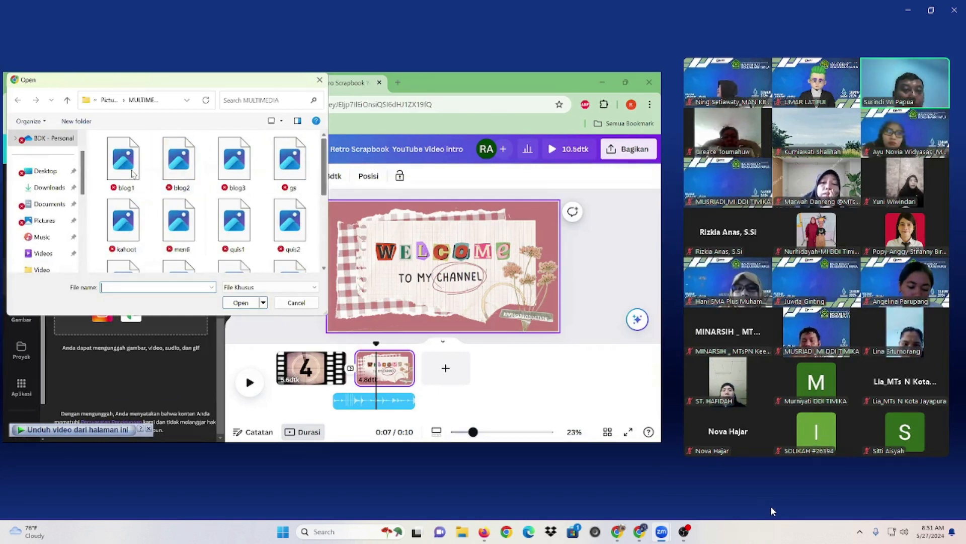
left_click(49, 187)
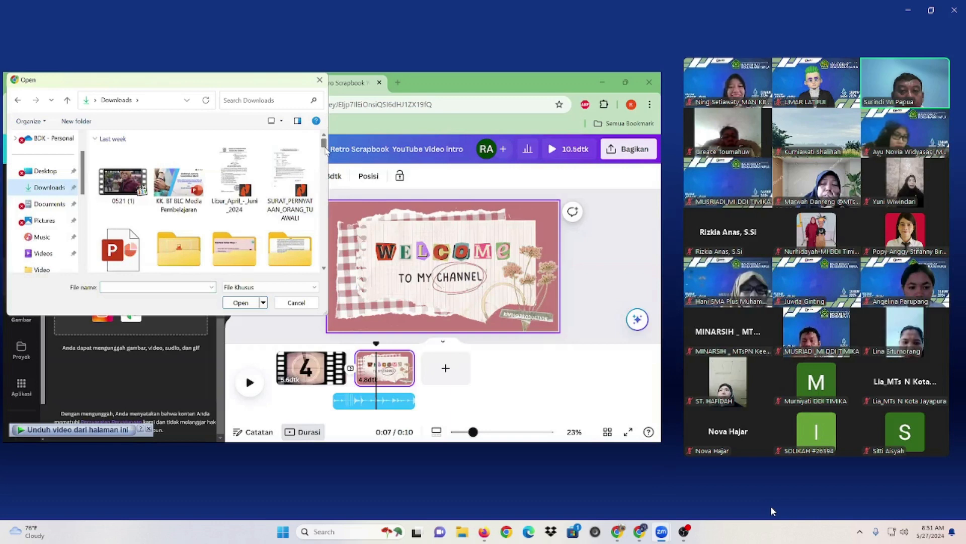
left_click_drag(325, 146, 324, 165)
scroll(322, 259, "down", 1)
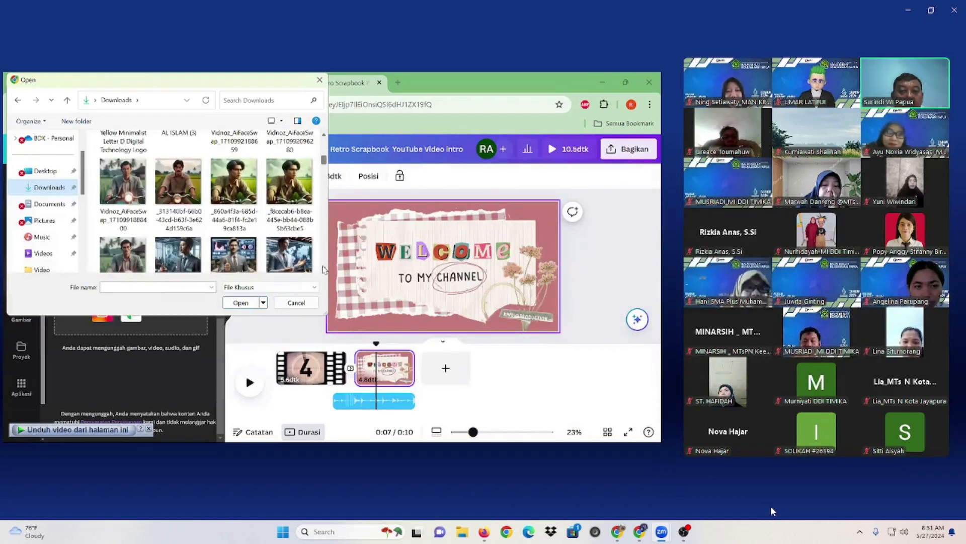
scroll(324, 271, "down", 3)
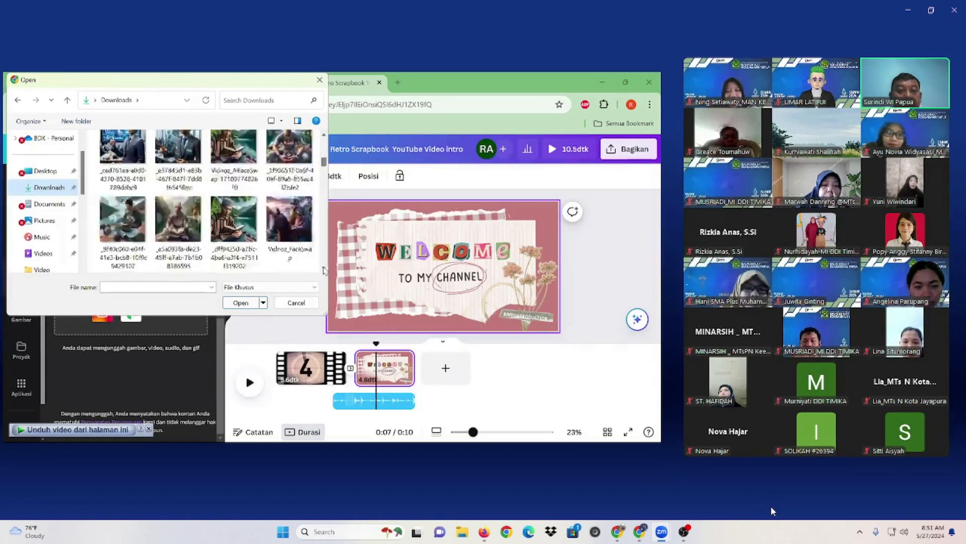
scroll(324, 270, "down", 1)
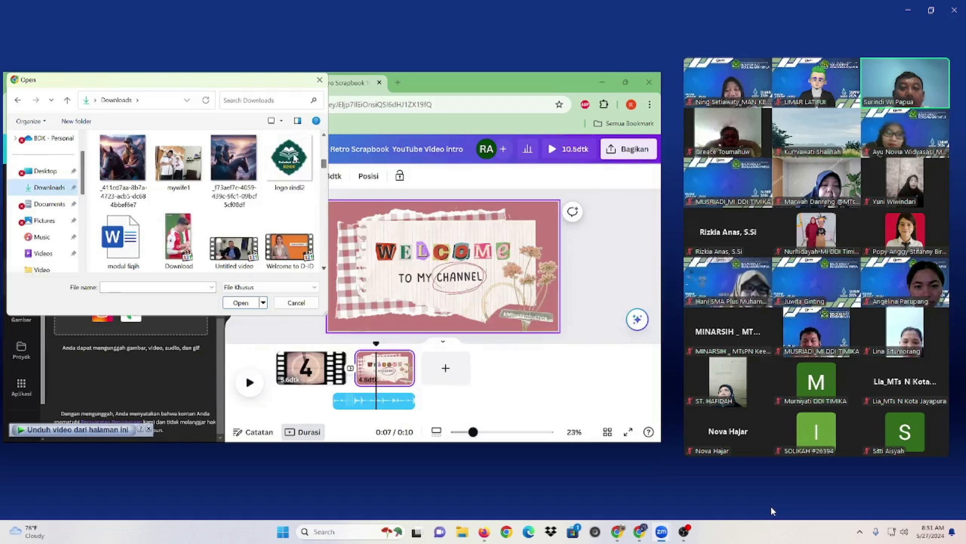
left_click(292, 158)
left_click(241, 303)
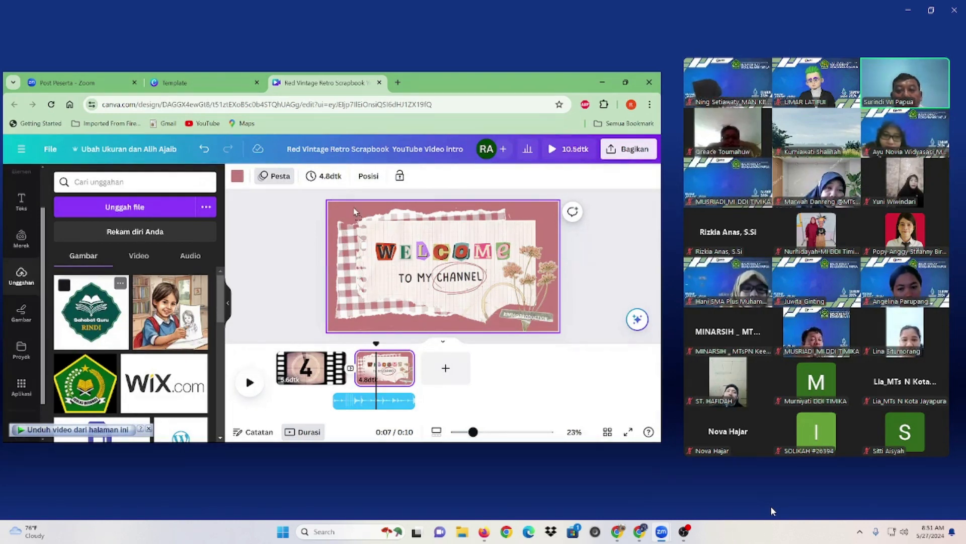
Place the uploaded logo on the Welcome page, undoing the attempt that replaced the artwork
left_click_drag(346, 207, 446, 244)
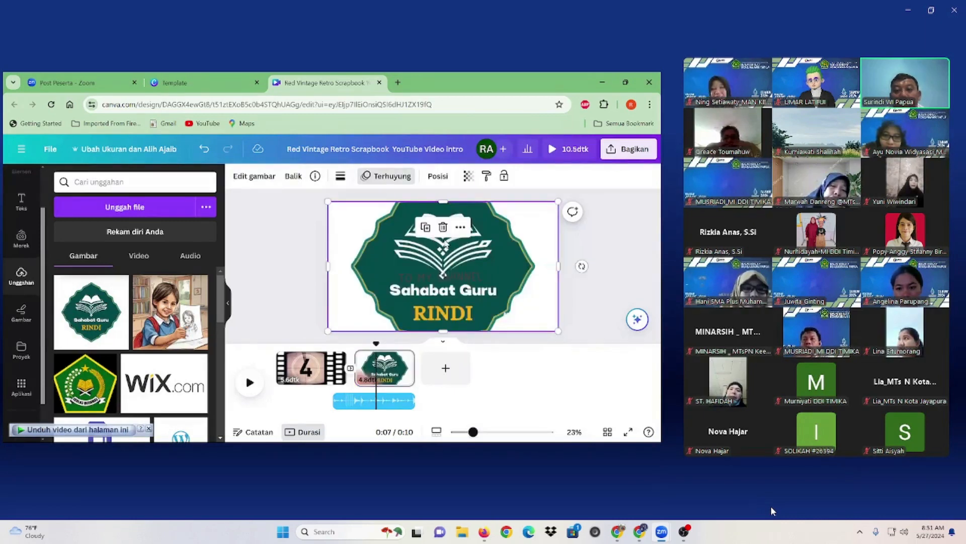
key("ctrl+z")
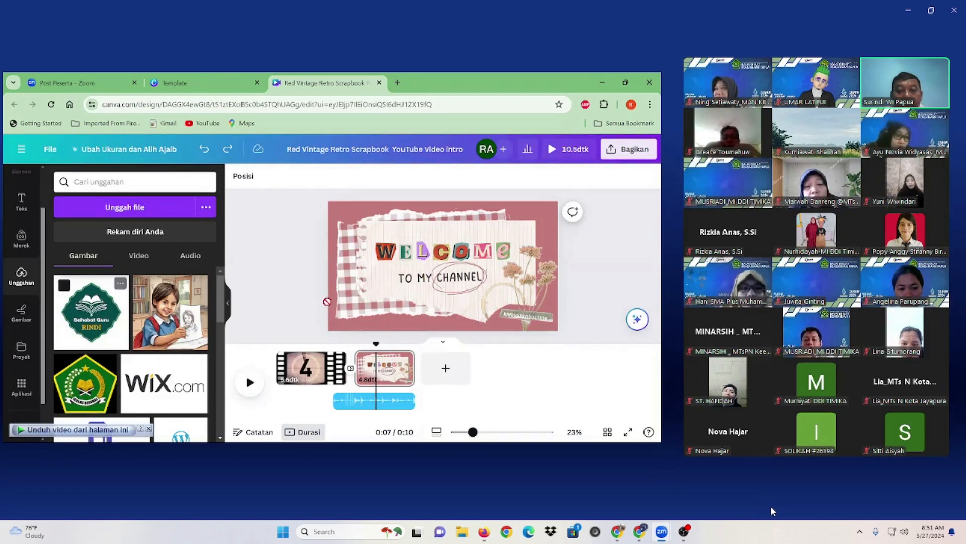
left_click_drag(322, 290, 324, 292)
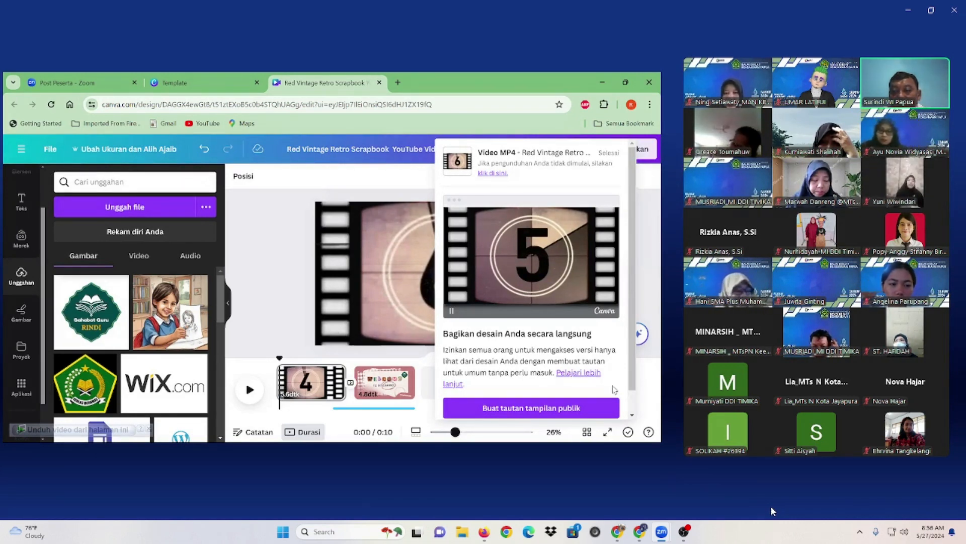
left_click(633, 416)
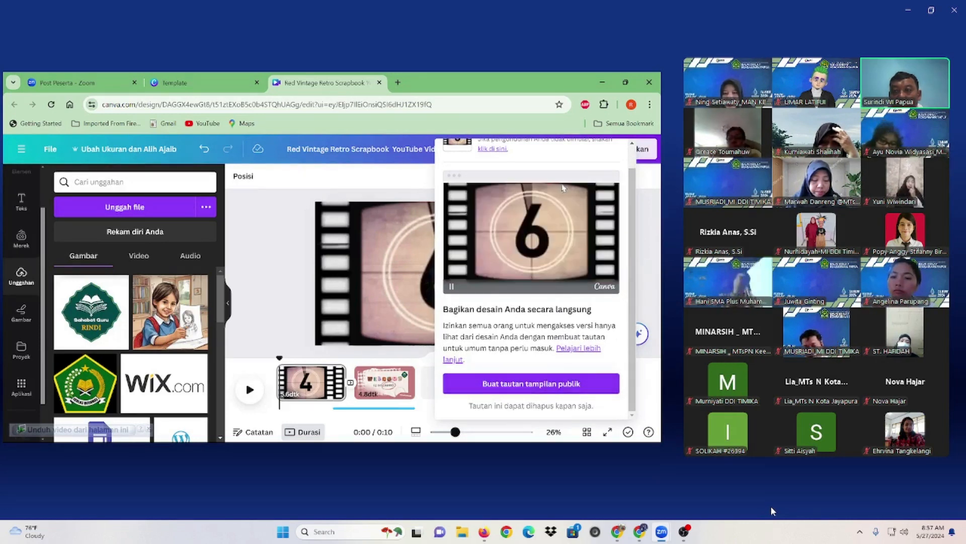
left_click(411, 185)
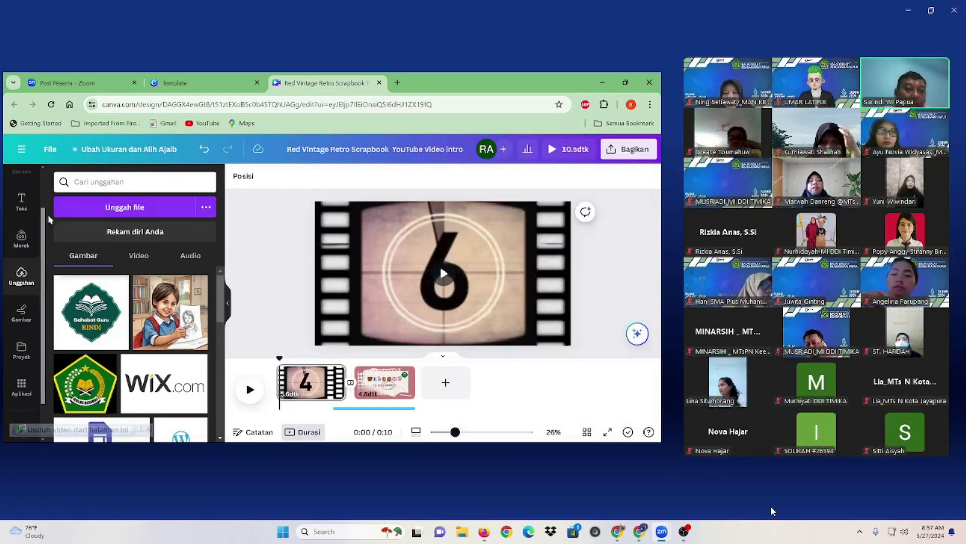
left_click_drag(43, 211, 47, 173)
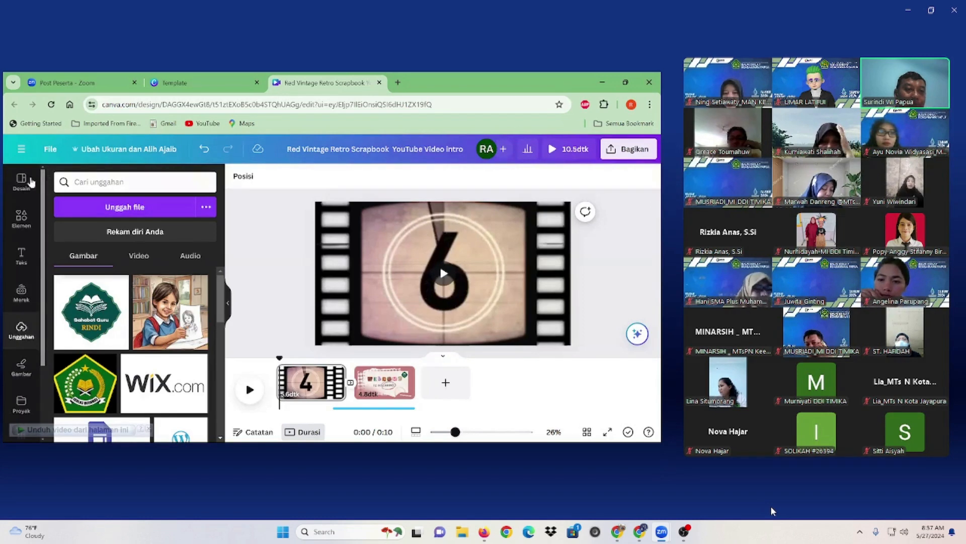
Search the design templates for 'video' and add a new third page
left_click(22, 185)
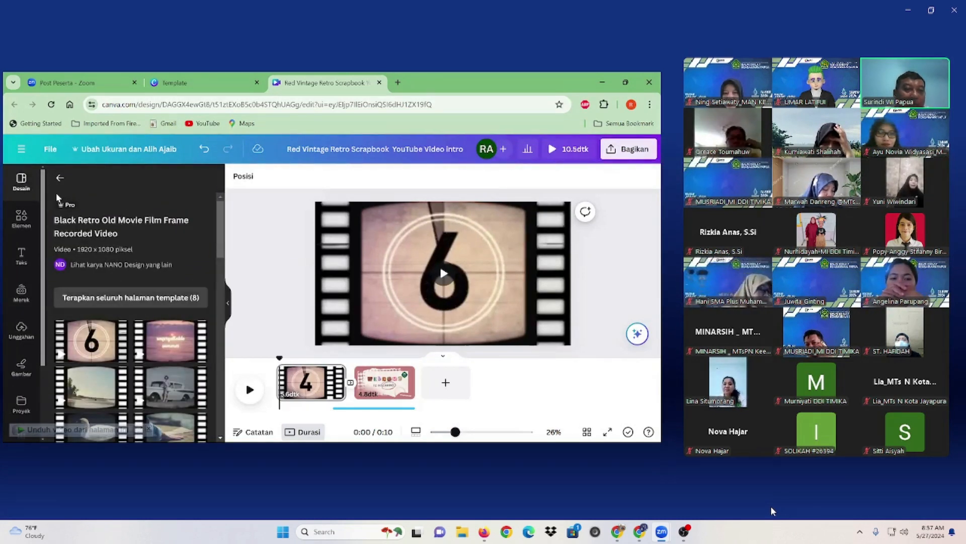
left_click(60, 177)
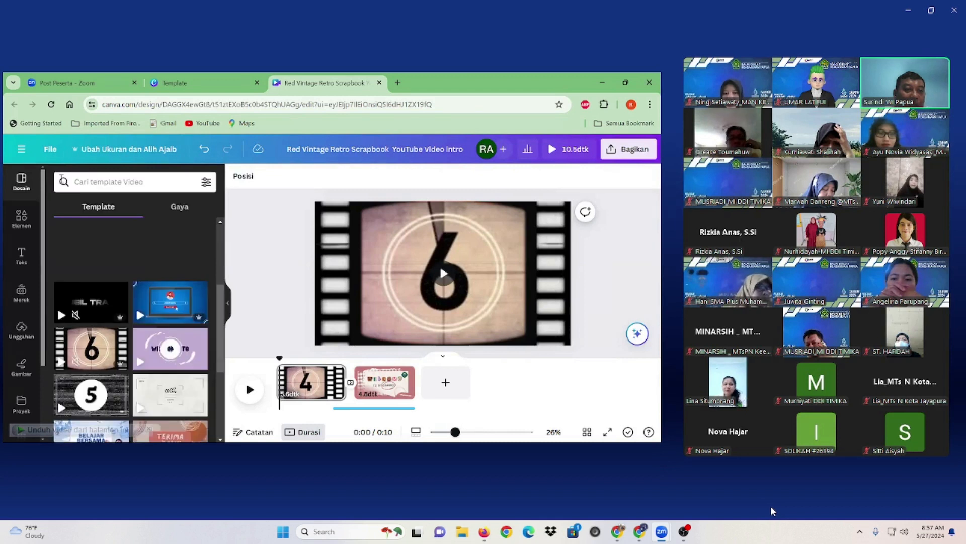
left_click(97, 182)
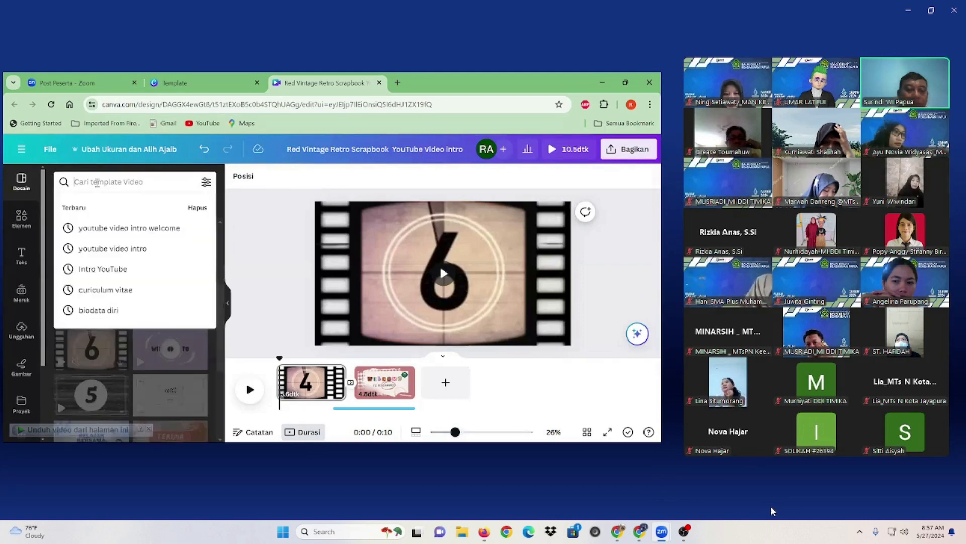
type("video")
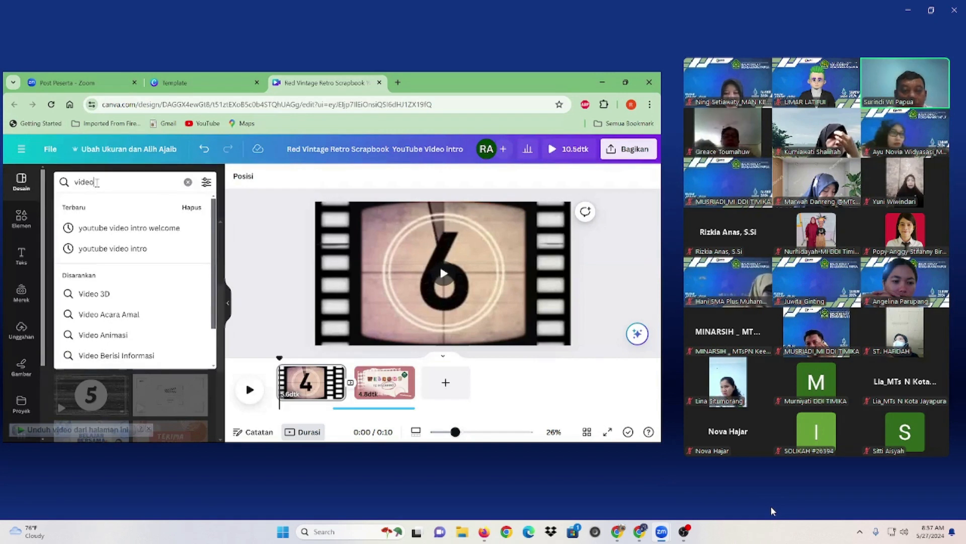
key("Return")
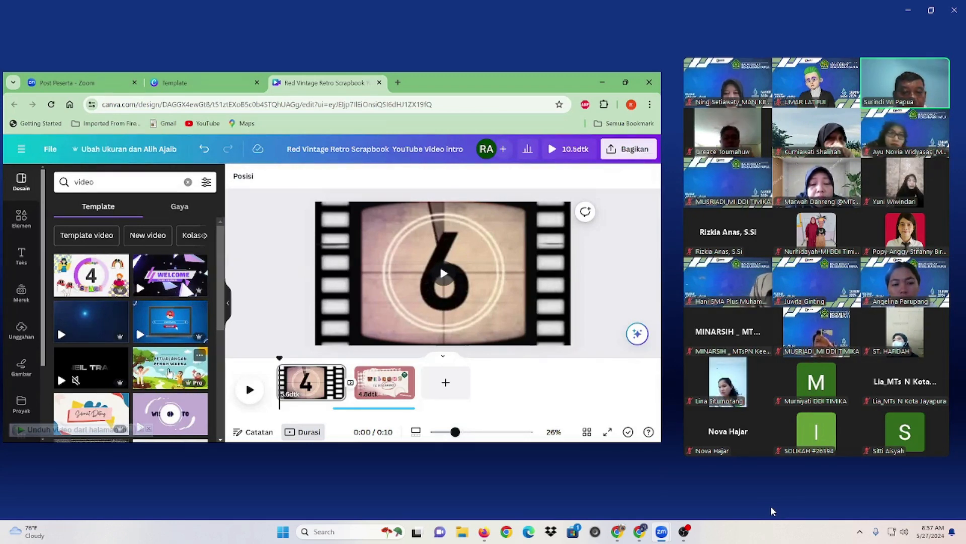
left_click(466, 386)
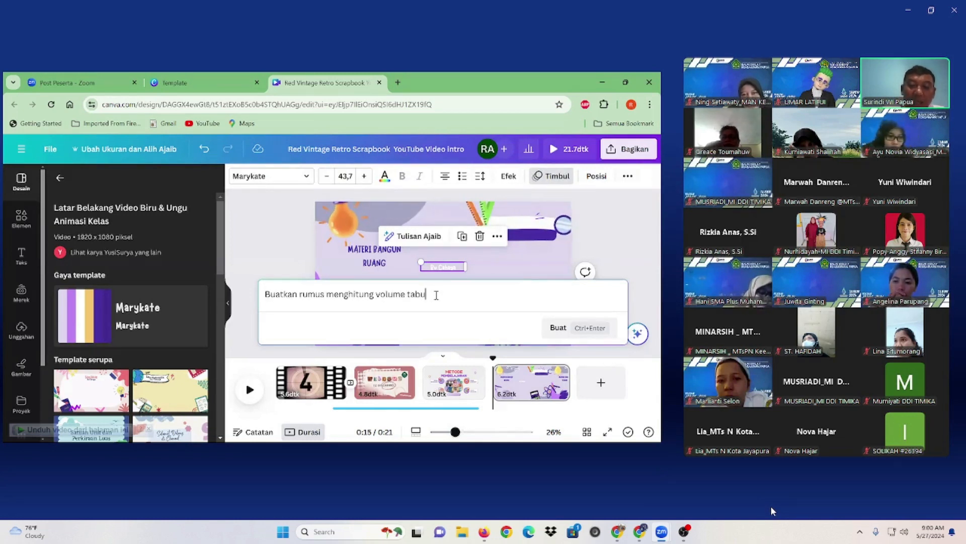
Generate the cylinder volume formula, then regenerate with 'dalam bahasa indonesia' appended to the prompt
left_click(558, 328)
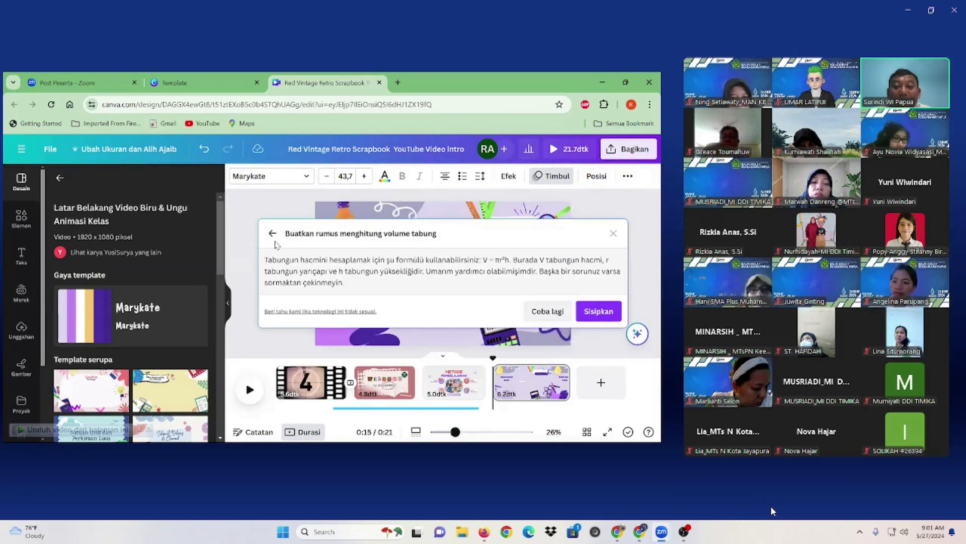
left_click(272, 235)
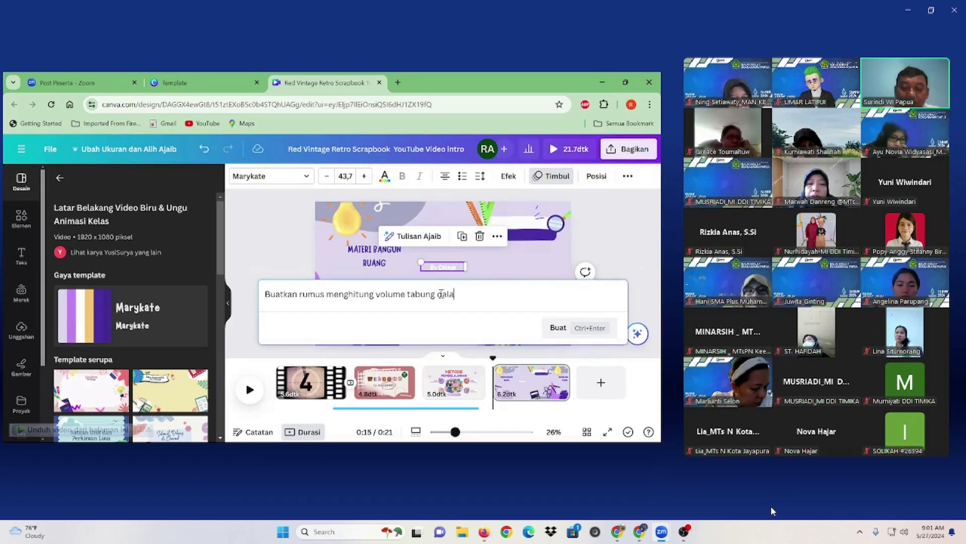
type("dalam bahasa")
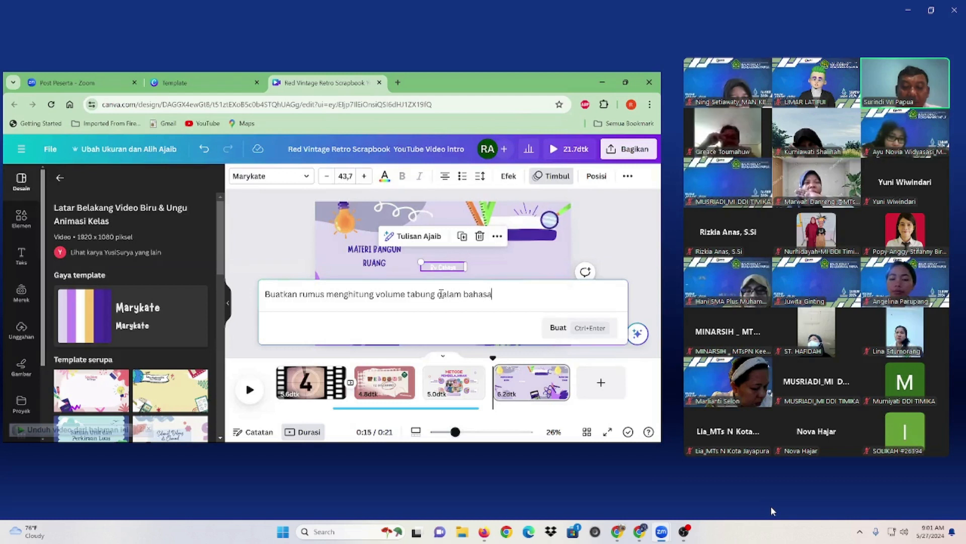
type(" indon")
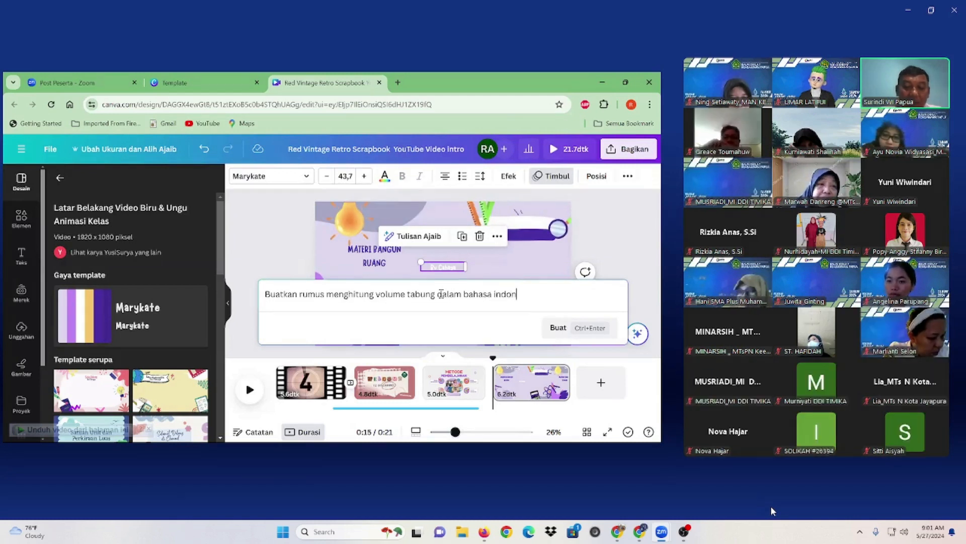
type("esia")
key("Return")
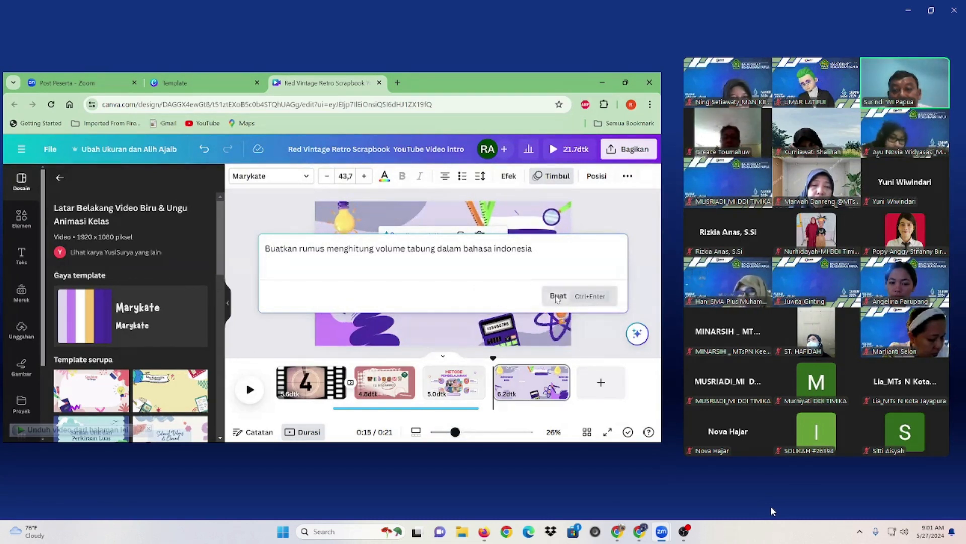
left_click(555, 296)
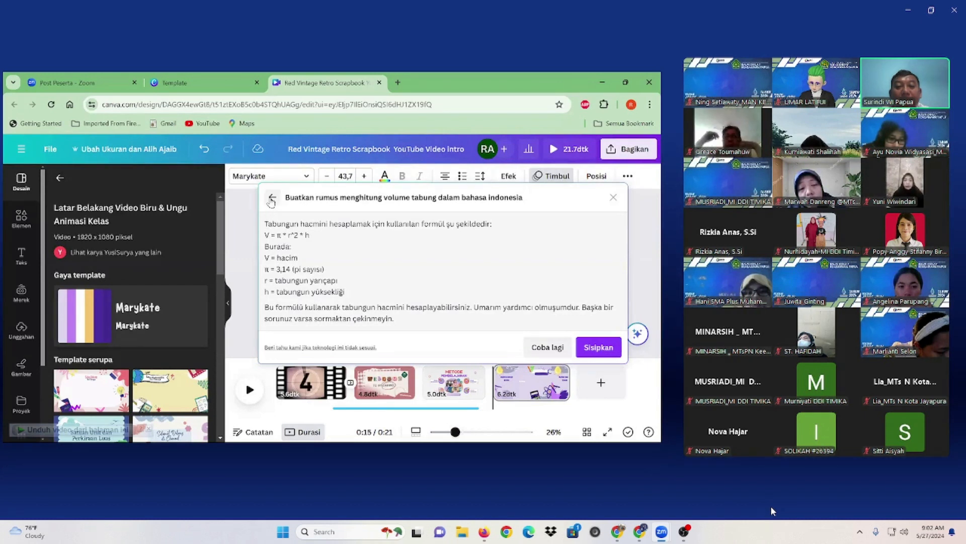
Add 'buatkan contoh membasuh muka' to the Magic Write prompt and generate a new answer
left_click(273, 197)
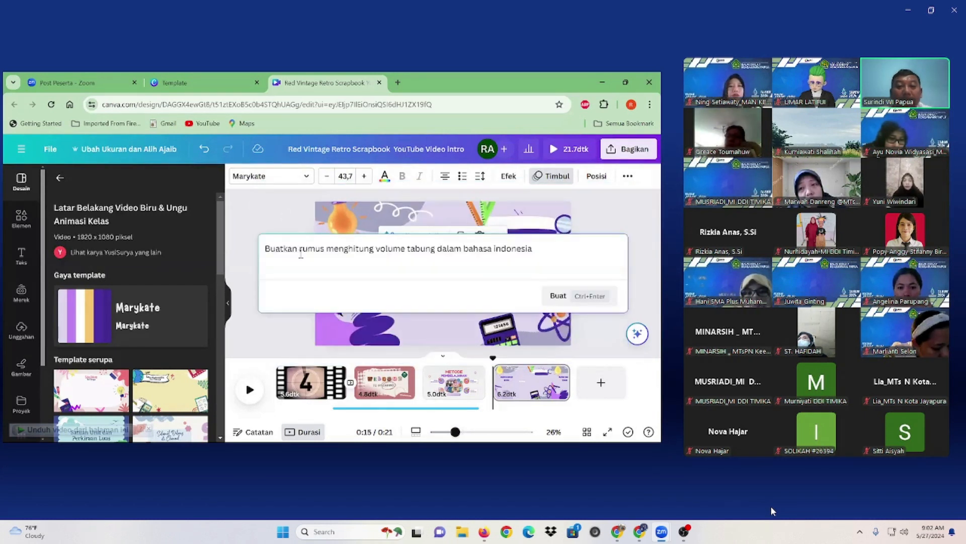
type("buat")
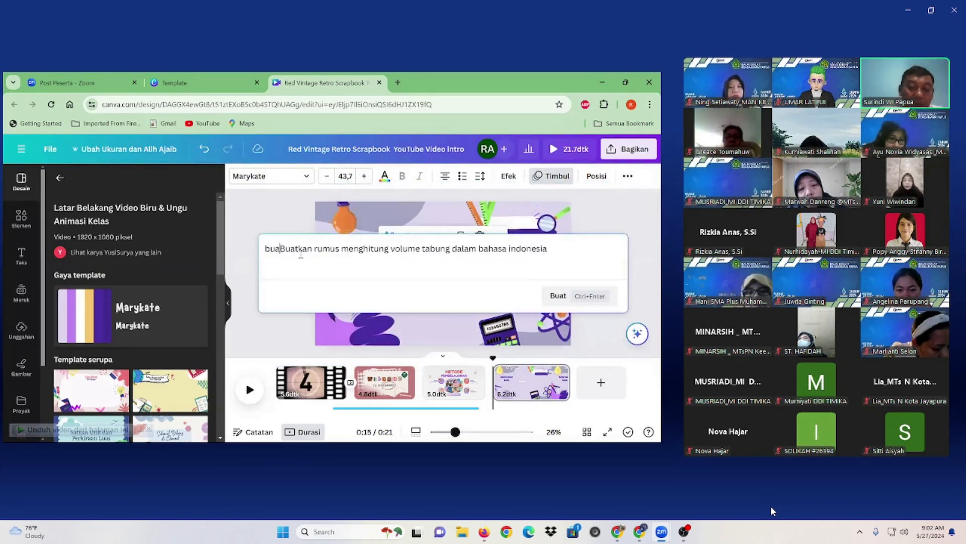
type("kan co")
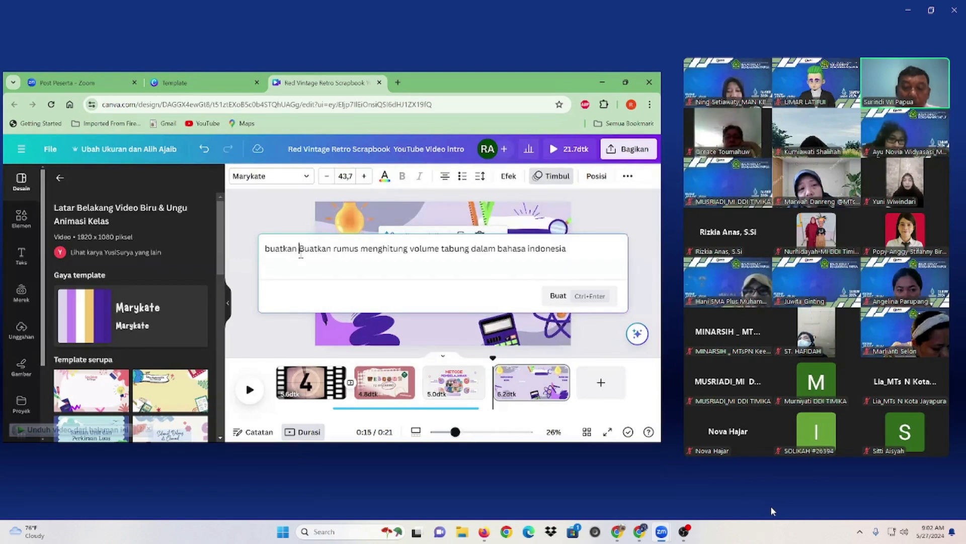
type("ntoh")
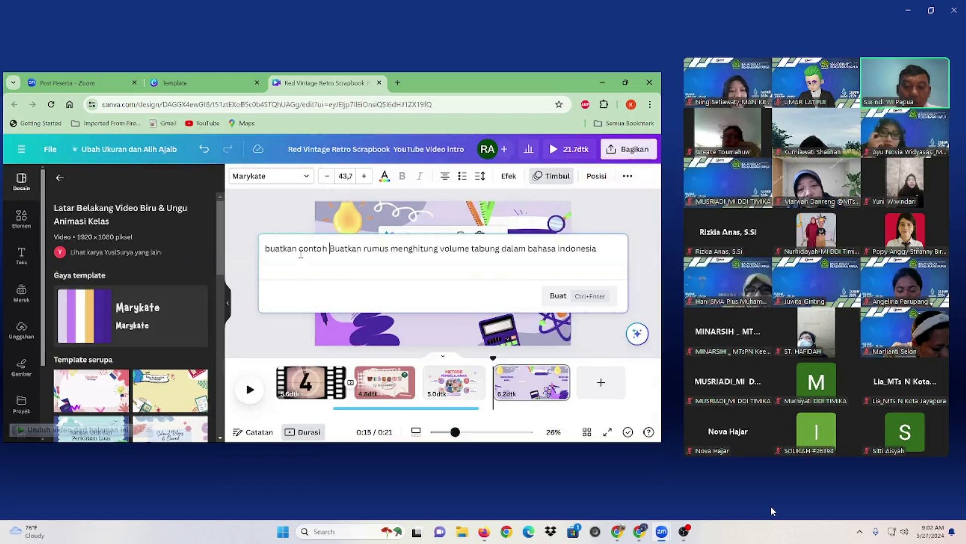
type(" memb")
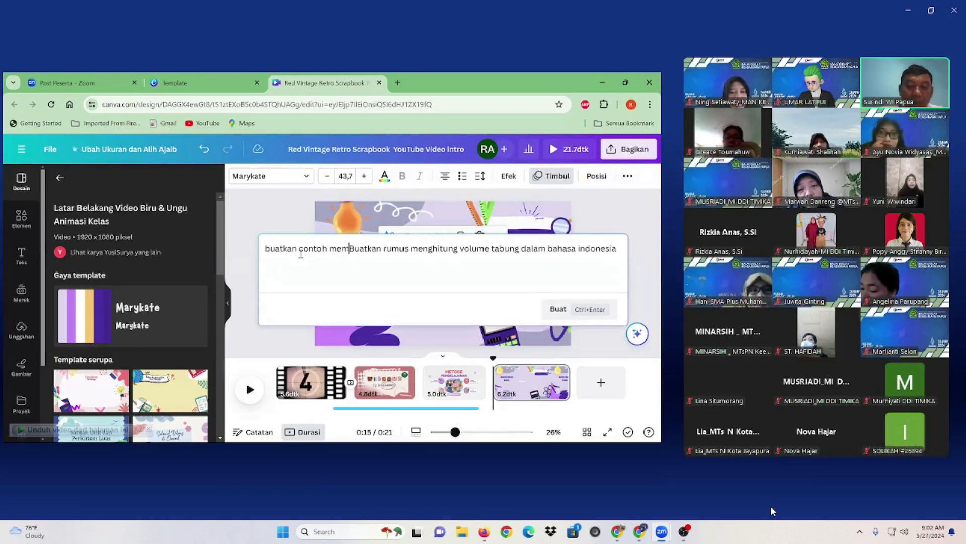
type("asuh m")
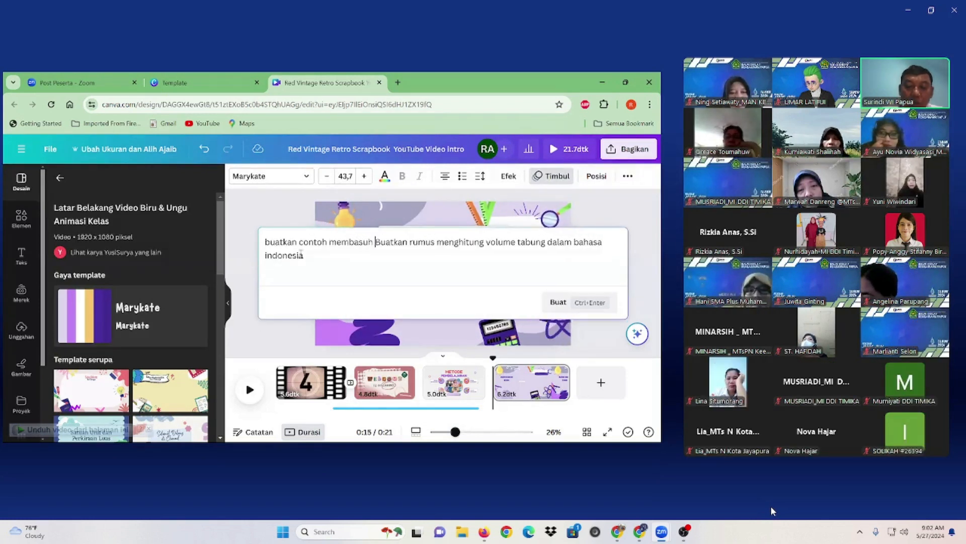
type("uka")
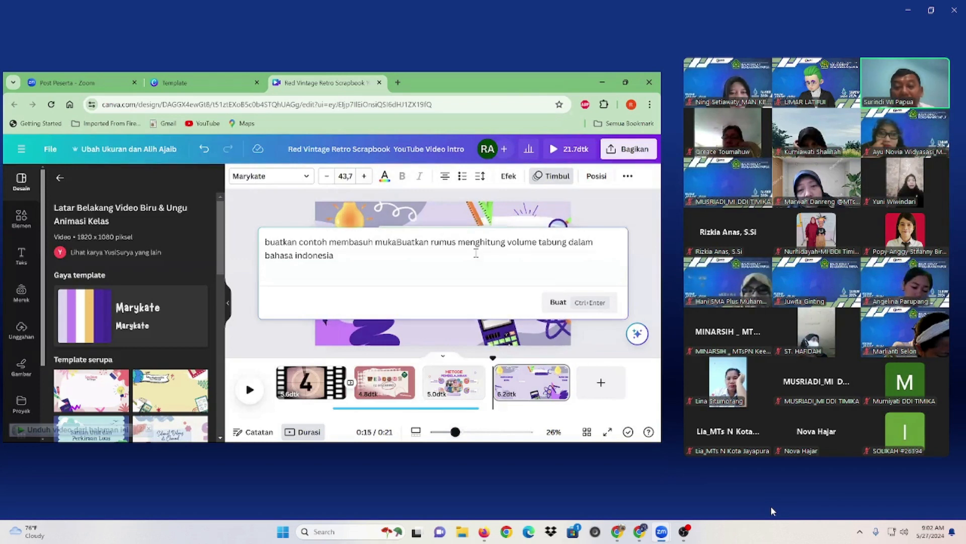
left_click(559, 304)
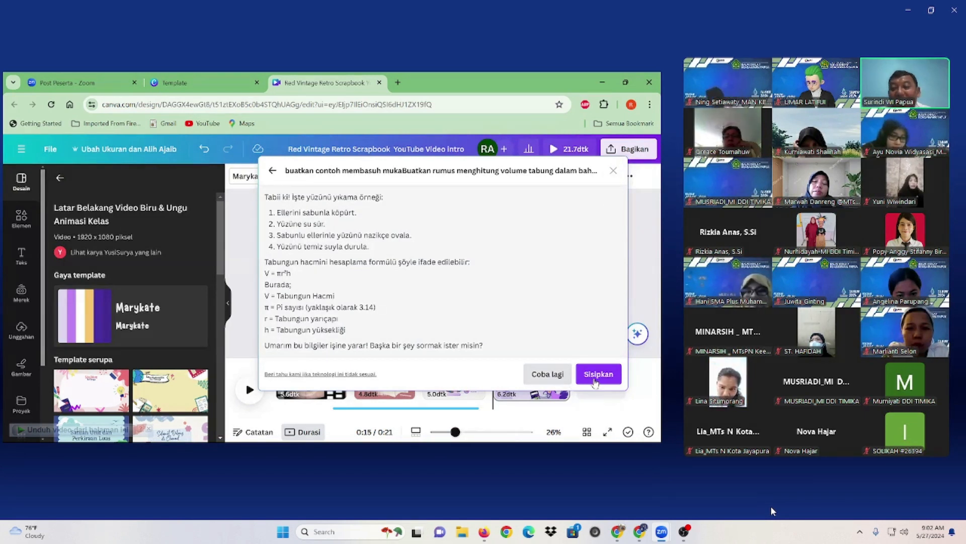
Regenerate the Magic Write answer
left_click(552, 380)
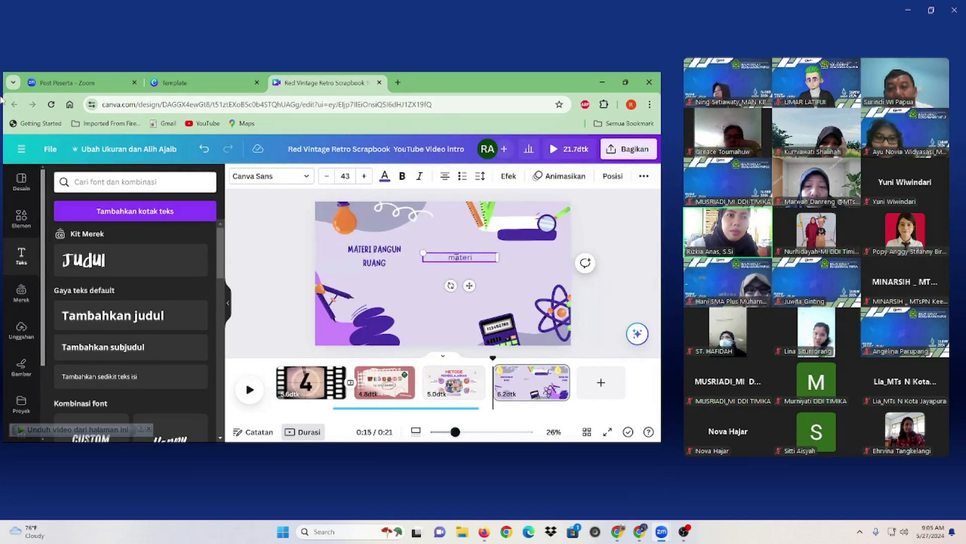
Delete the small 'materi' text box, keeping only the MATERI BANGUN RUANG title
right_click(443, 258)
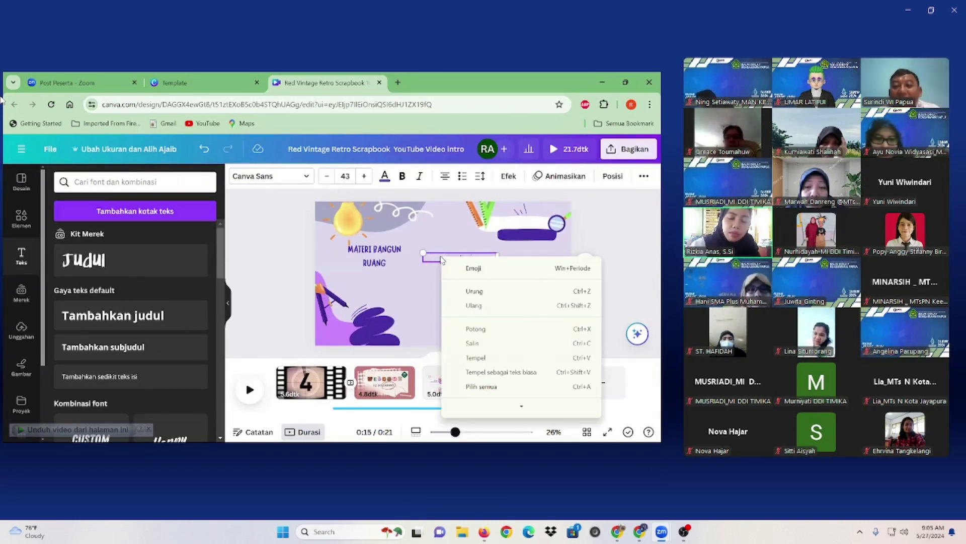
left_click(439, 257)
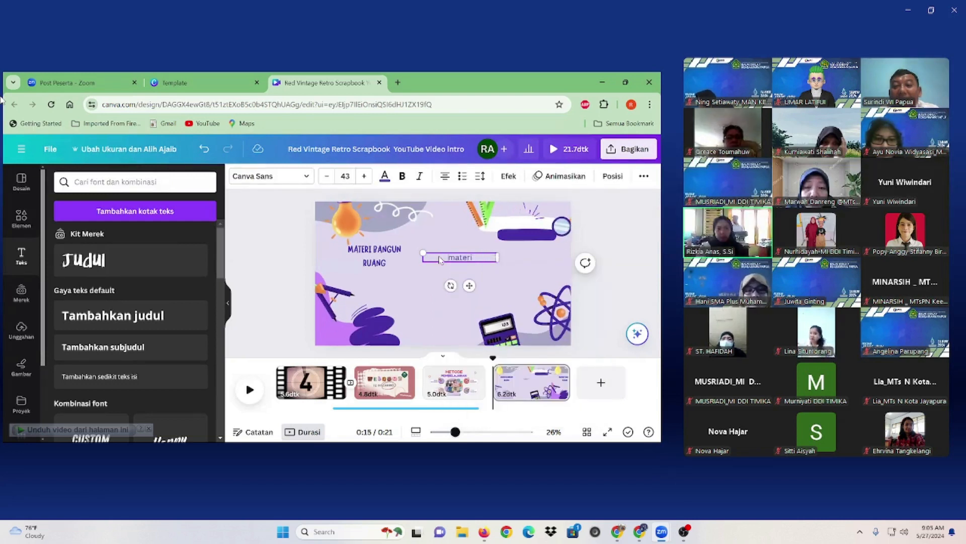
right_click(439, 259)
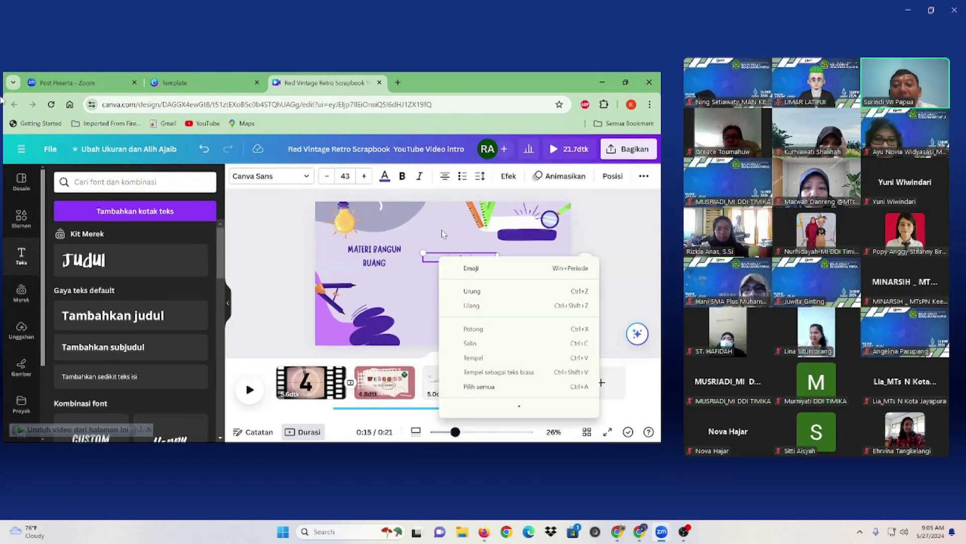
left_click(443, 234)
left_click(456, 266)
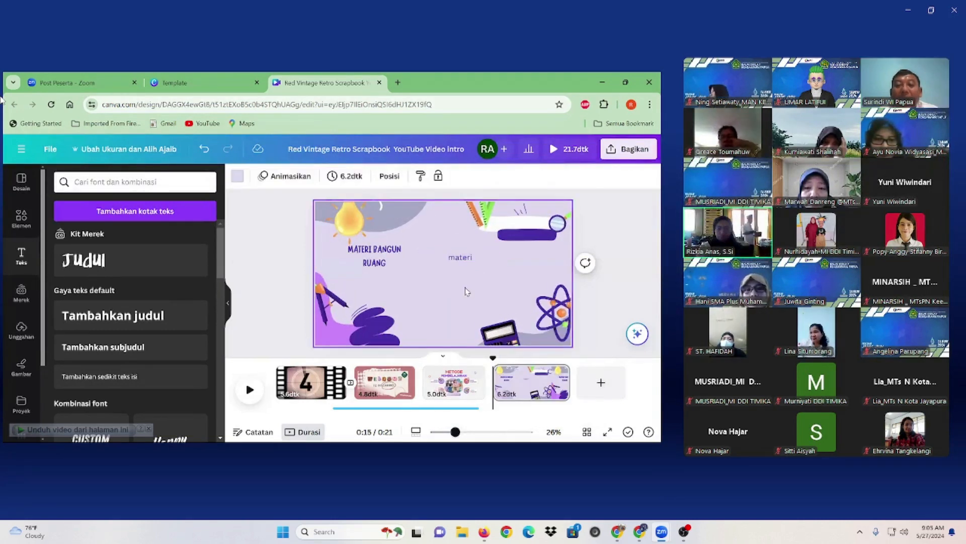
left_click(457, 262)
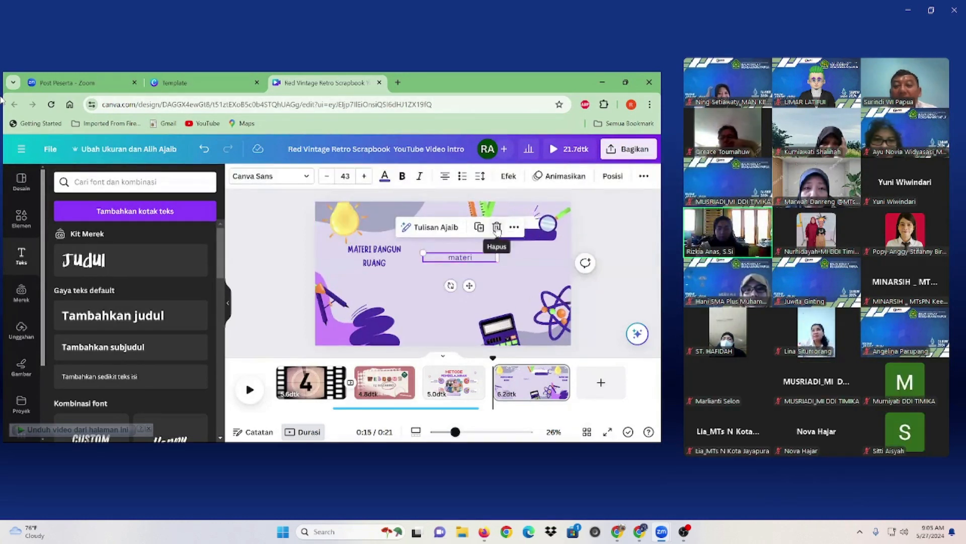
left_click(497, 227)
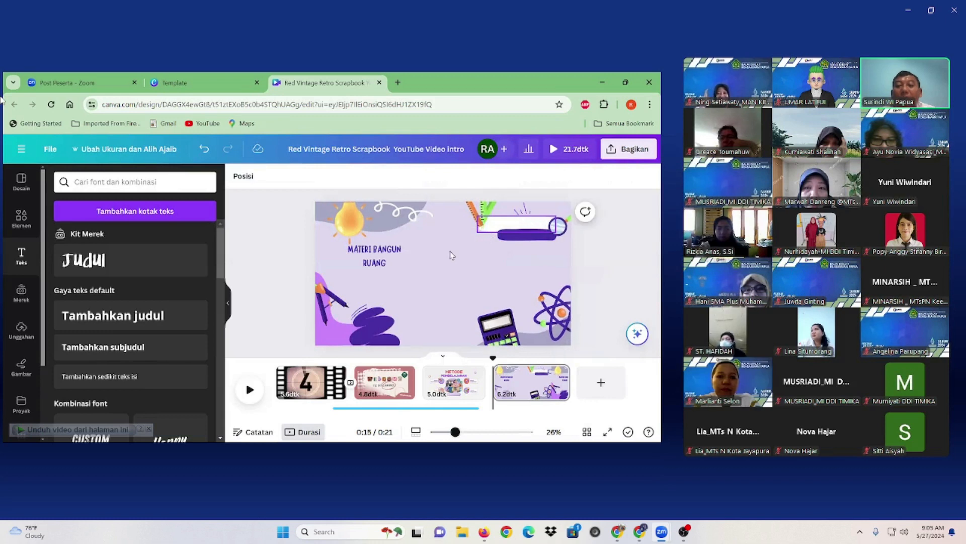
Duplicate the MATERI BANGUN RUANG title, move the copy to its right, and select its text
left_click(381, 255)
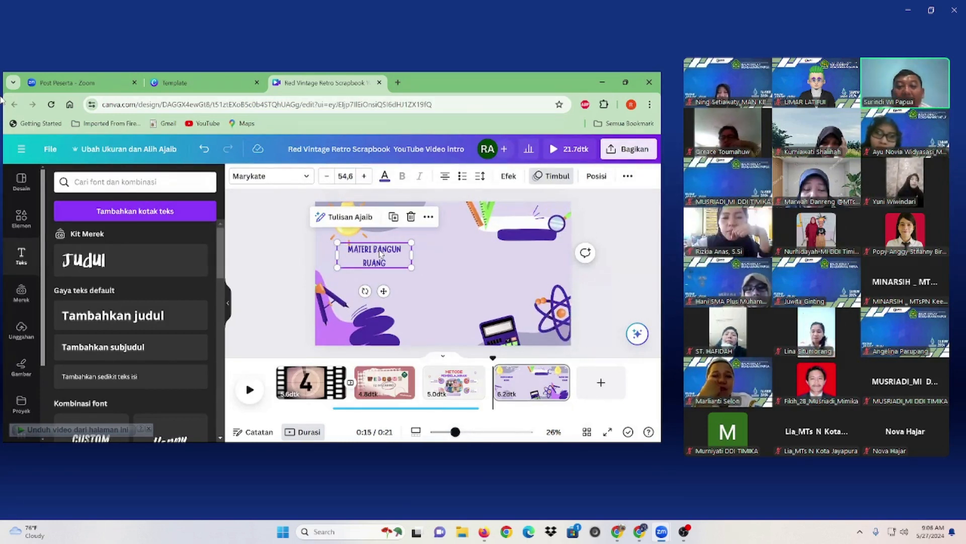
left_click(394, 218)
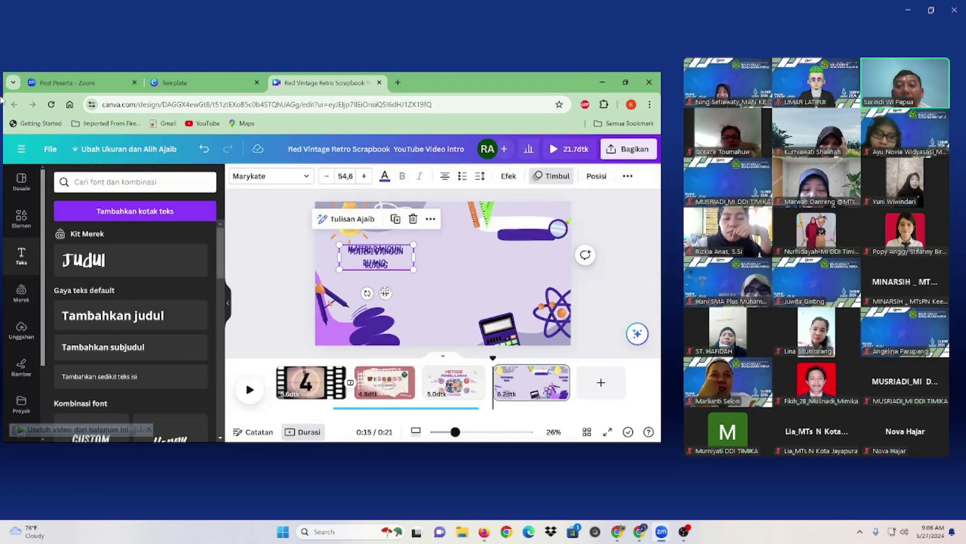
left_click_drag(427, 289, 457, 278)
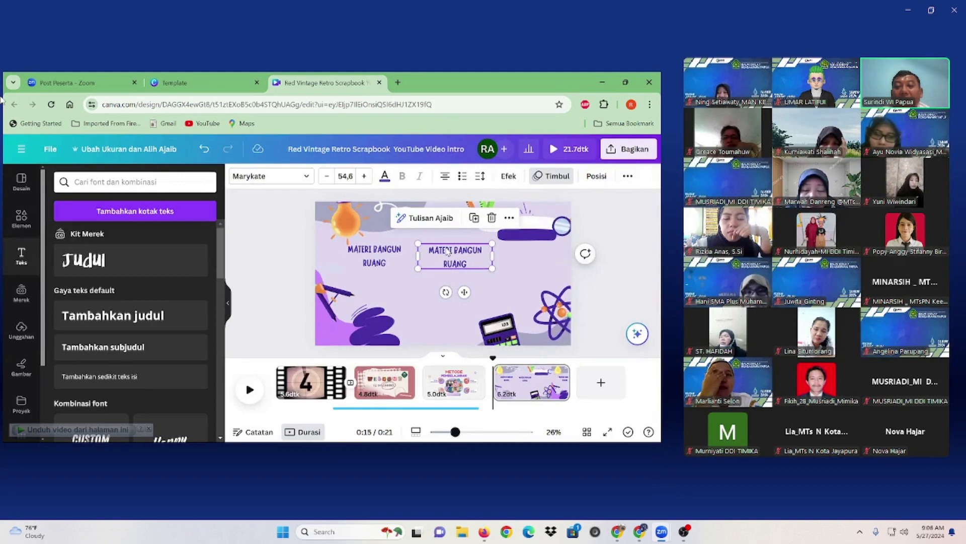
left_click_drag(446, 247, 445, 244)
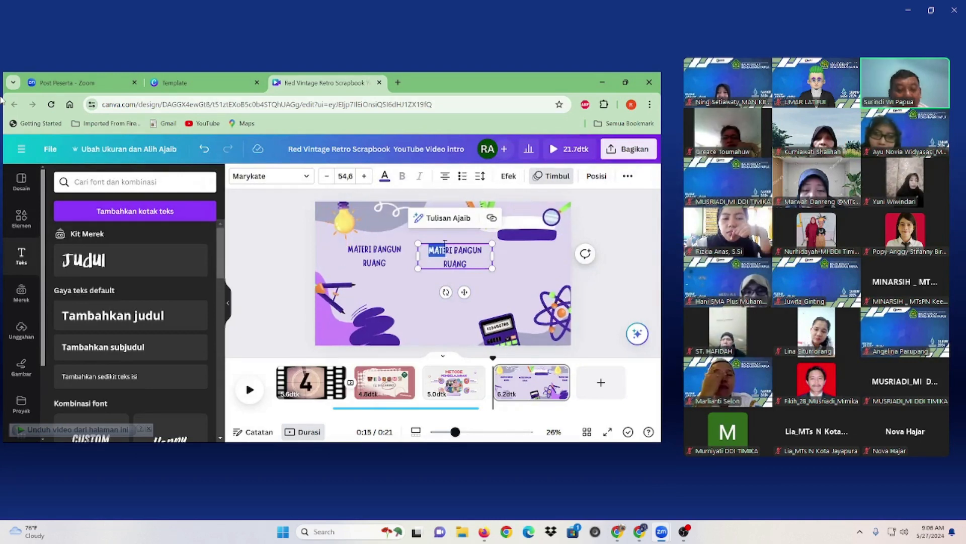
key("ctrl+a")
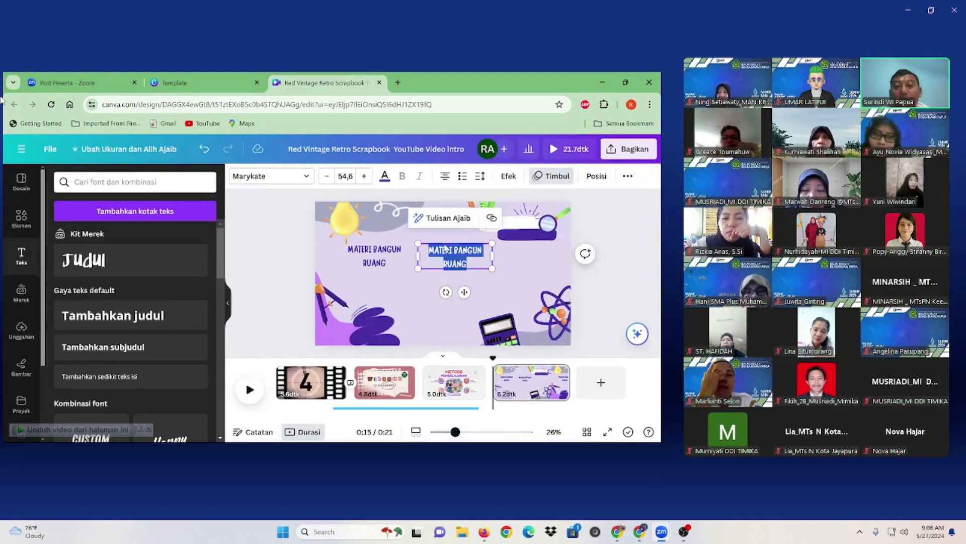
Start a custom Magic Write prompt for the copied title, then discard the mistyped attempt
left_click(436, 221)
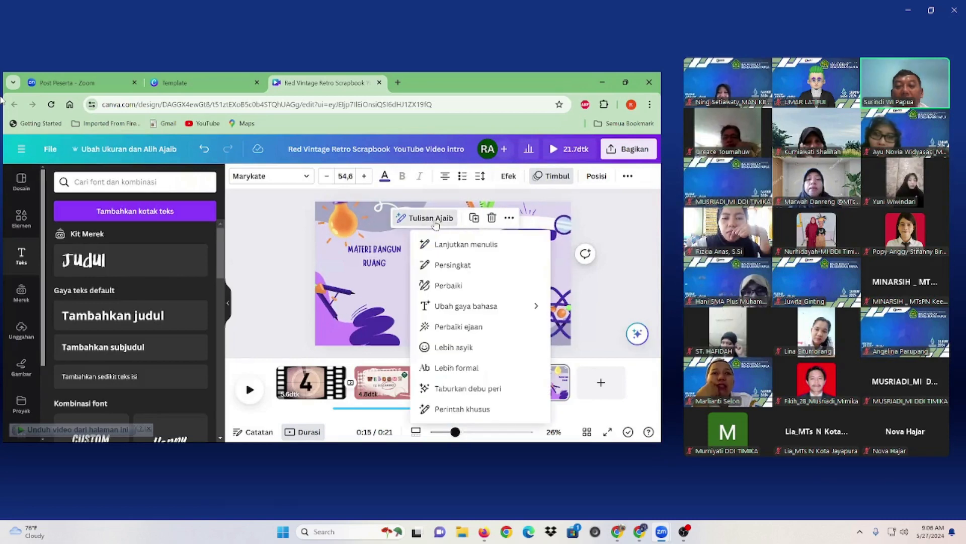
left_click(444, 408)
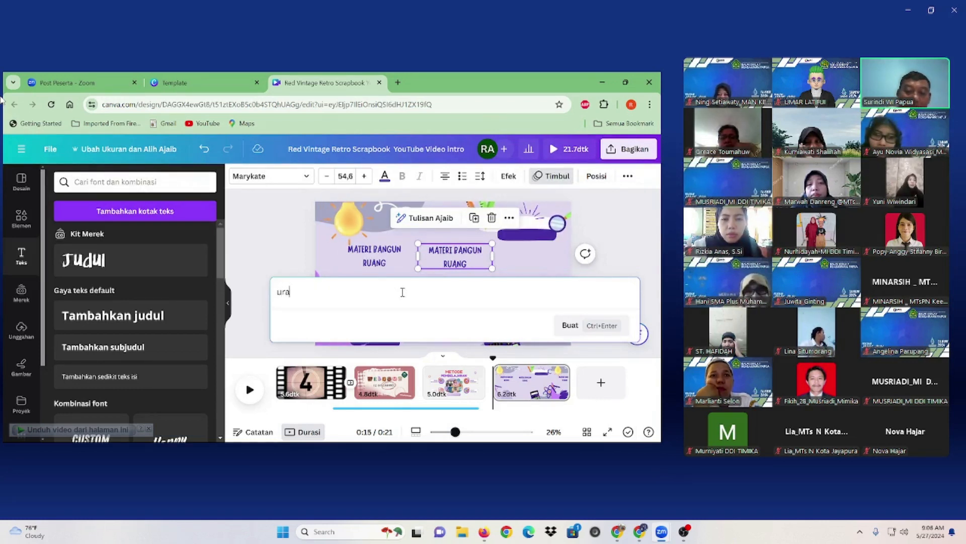
type("uraiang")
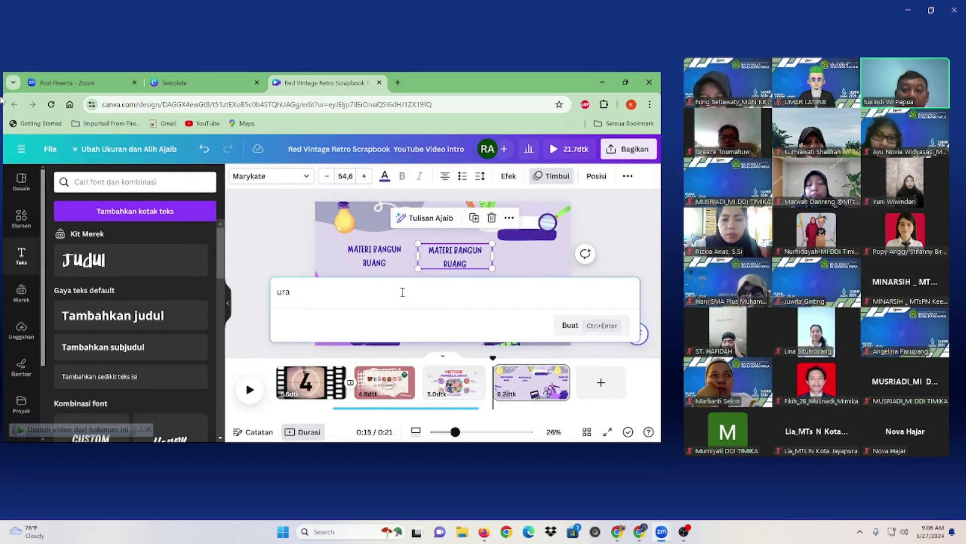
key("BackSpace")
key("Escape")
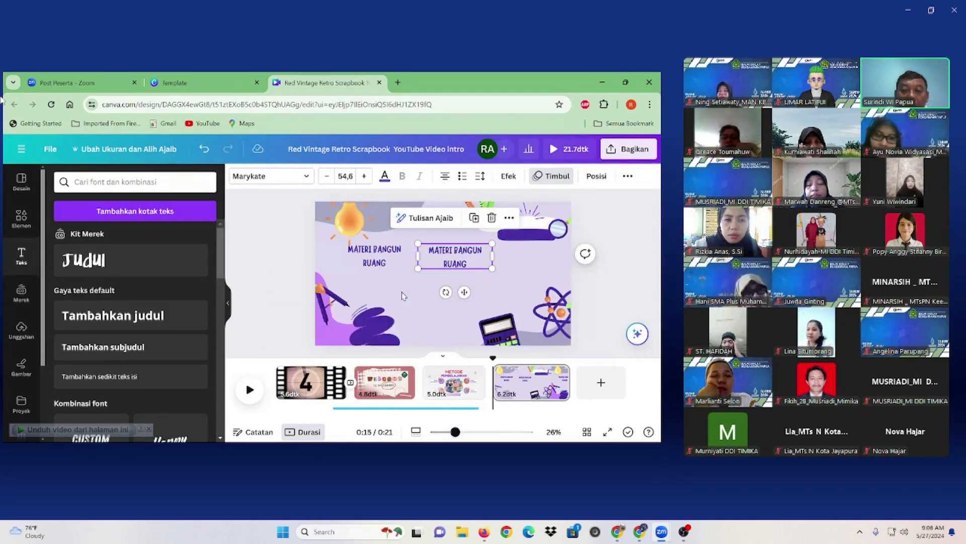
Generate Magic Write text from 'buatkan pengertian bangun datar' and insert it into the box
left_click(439, 221)
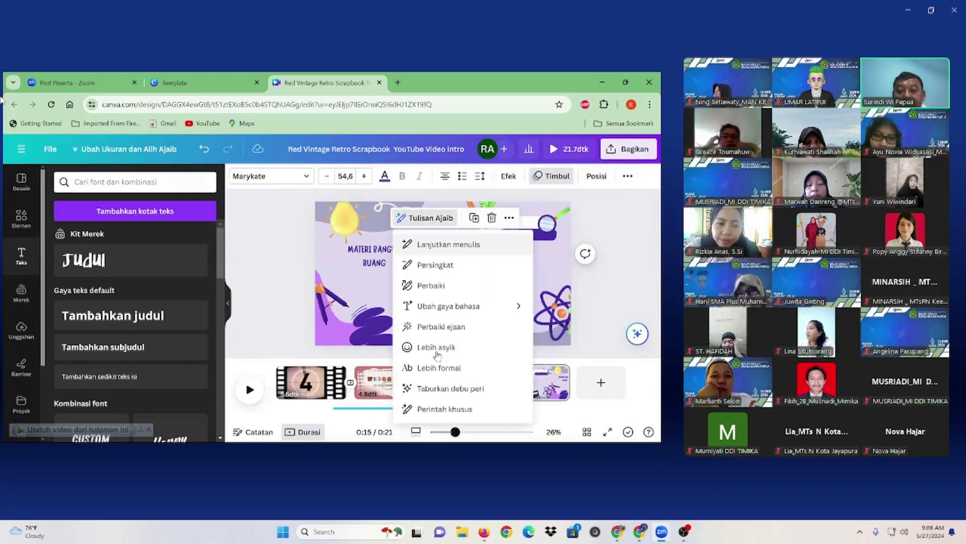
left_click(439, 409)
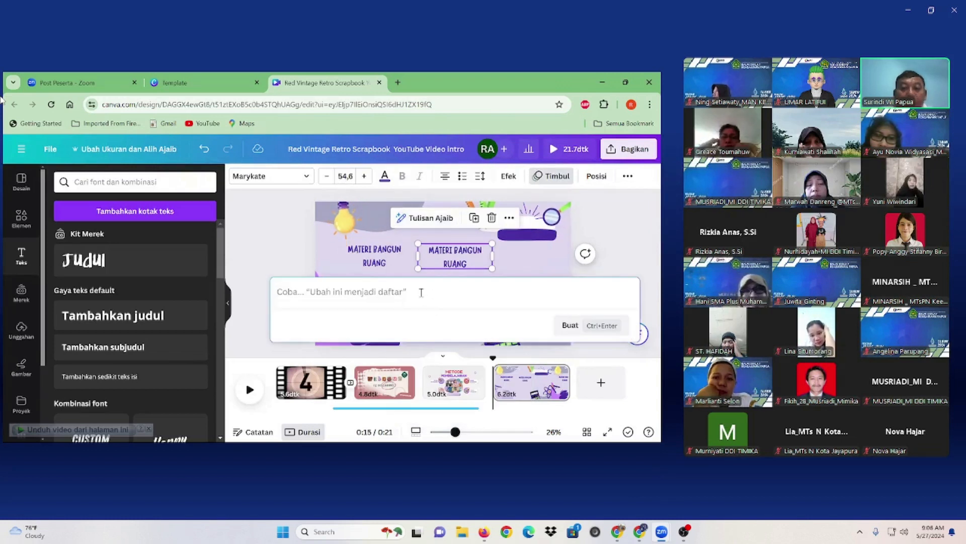
type("b")
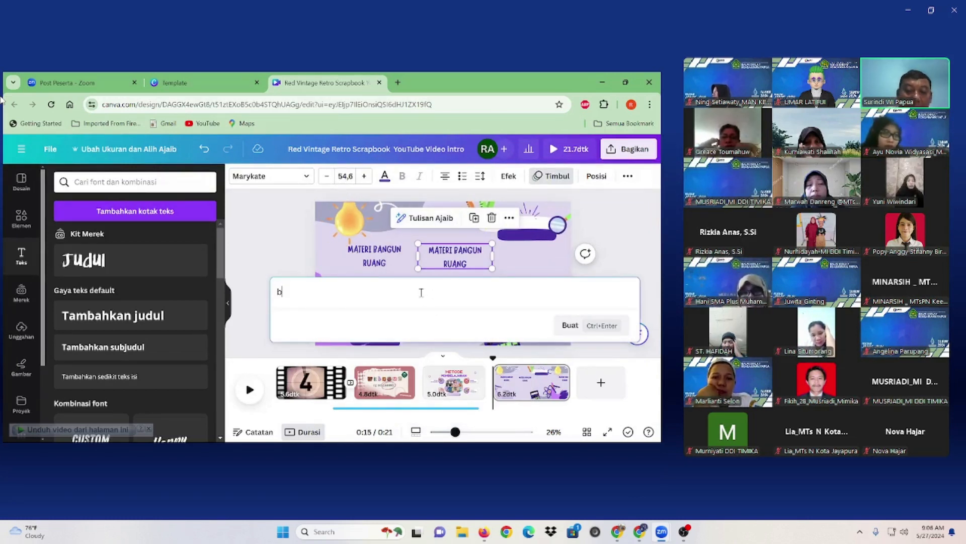
type("uatkan")
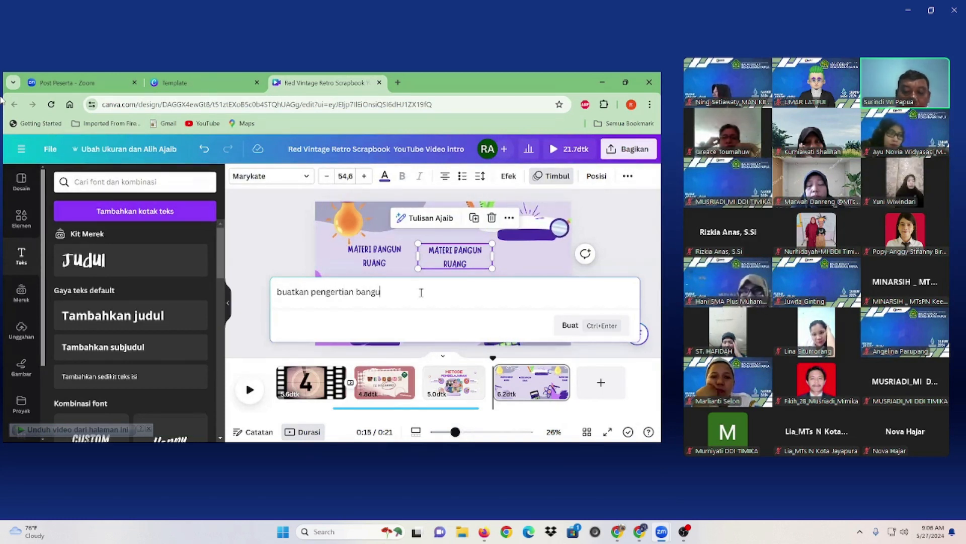
type("pengertian bangun ruang")
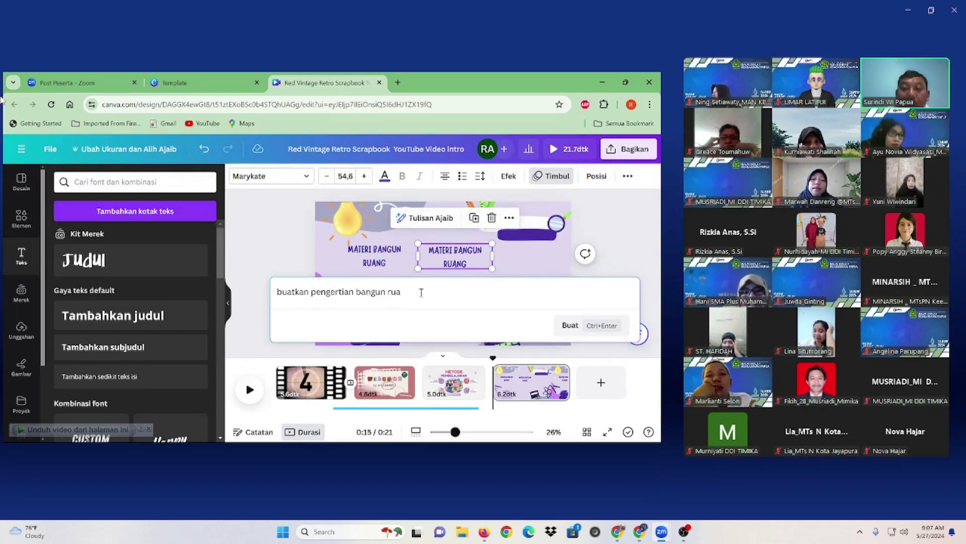
key("BackSpace")
key("BackSpace")
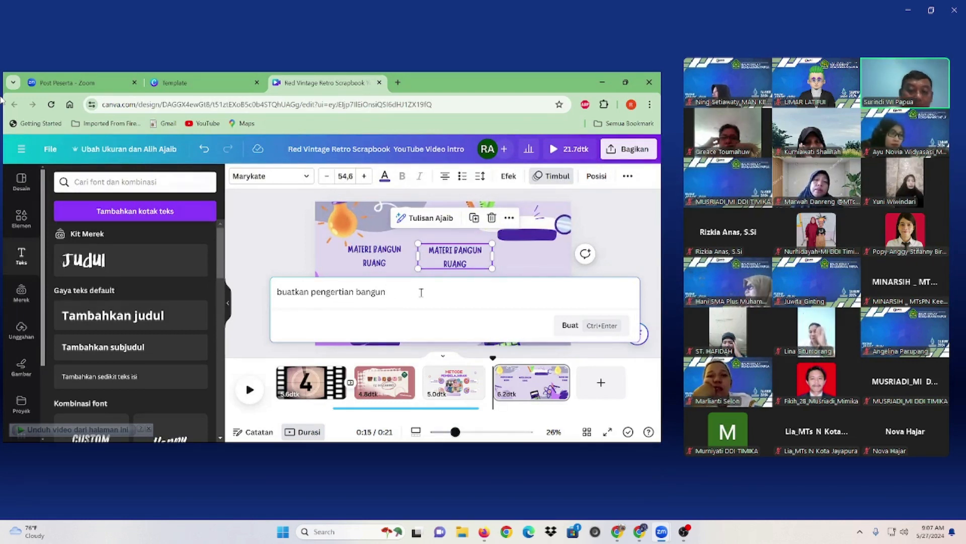
type("datar")
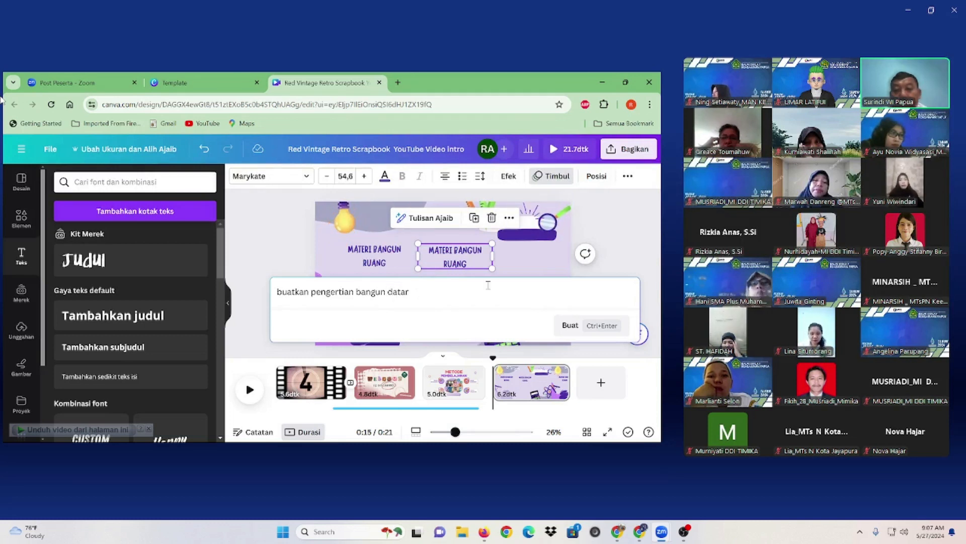
left_click(569, 326)
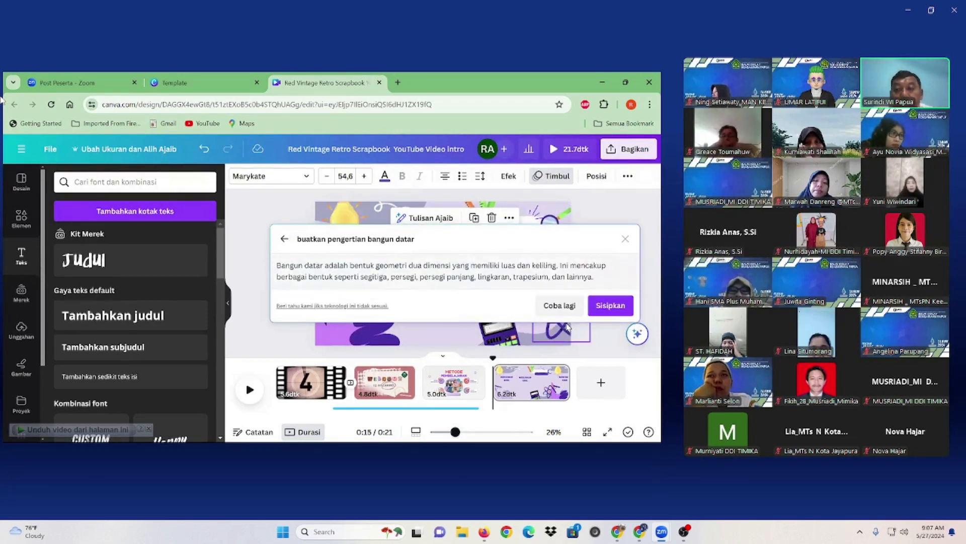
left_click(610, 305)
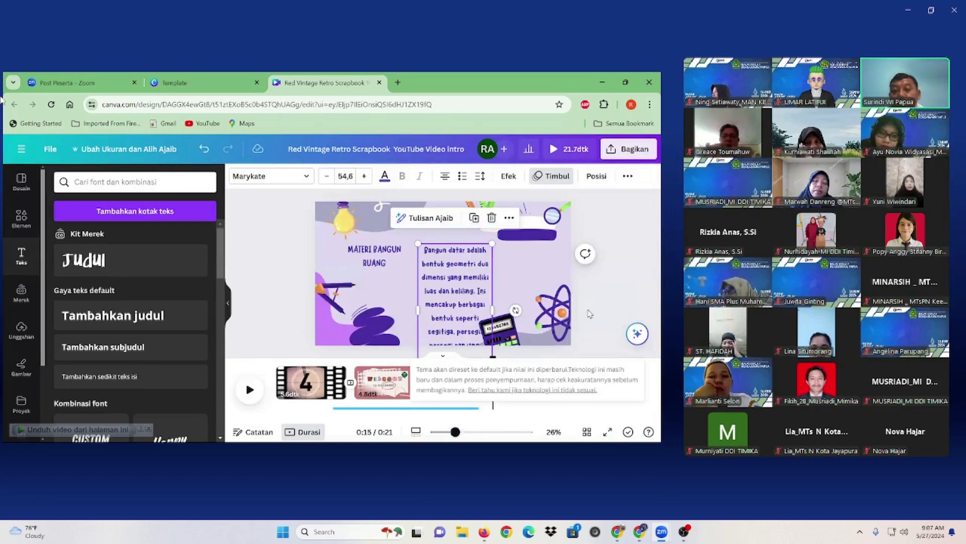
Change the definition text's font to Hero and reduce its font size several steps
double_click(464, 284)
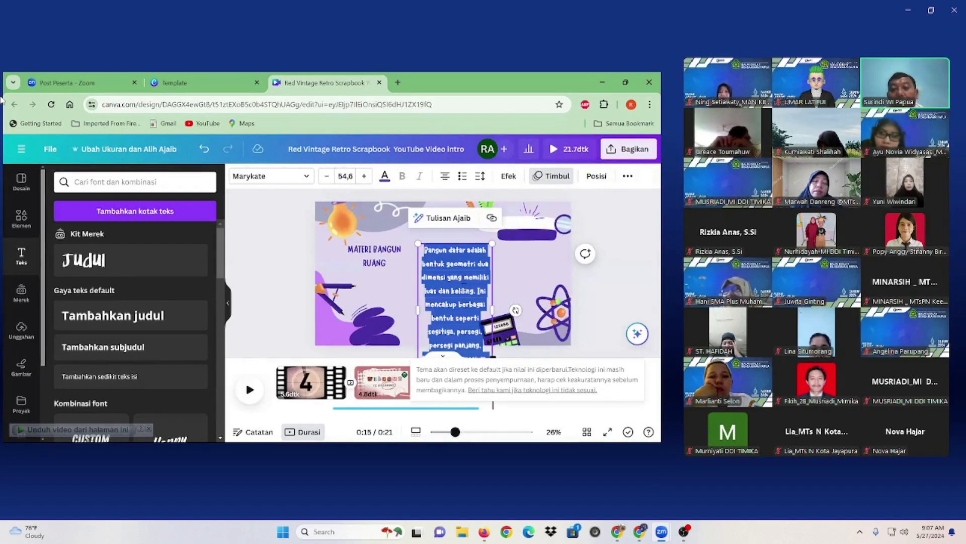
left_click(307, 175)
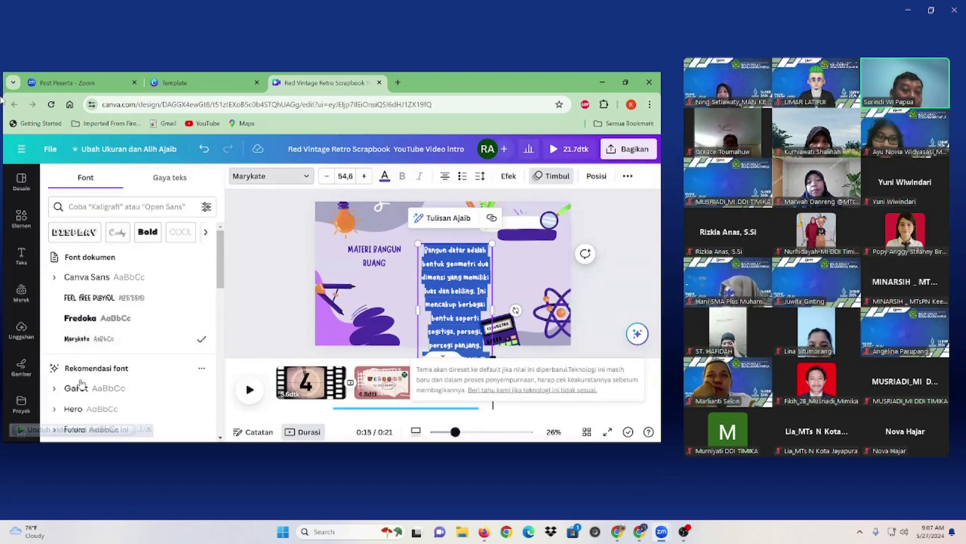
left_click(75, 411)
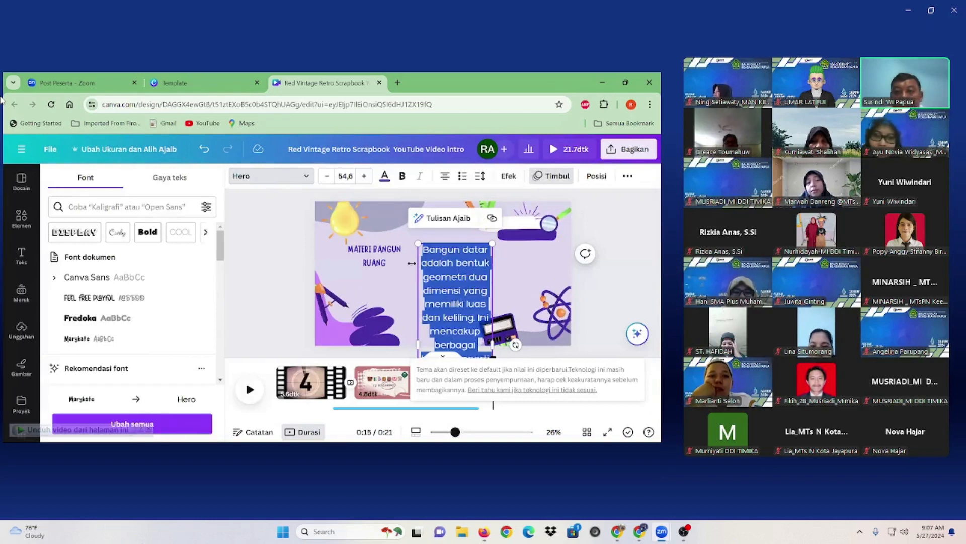
left_click(328, 180)
left_click(328, 180)
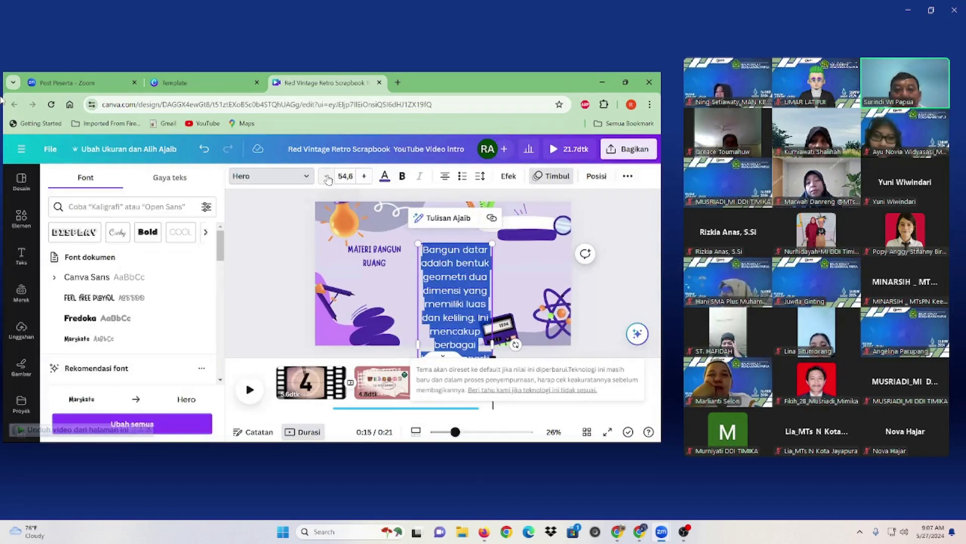
left_click(327, 177)
left_click(327, 176)
left_click(327, 176)
left_click(328, 176)
left_click(328, 176)
left_click(327, 176)
left_click(327, 176)
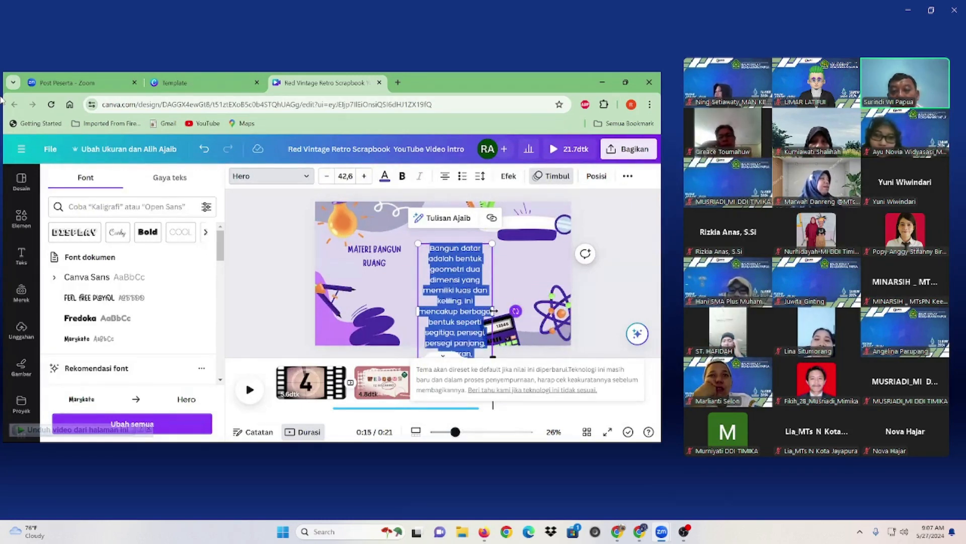
Widen the definition text box so it reflows into about six lines, and show text effects
left_click_drag(498, 300, 562, 306)
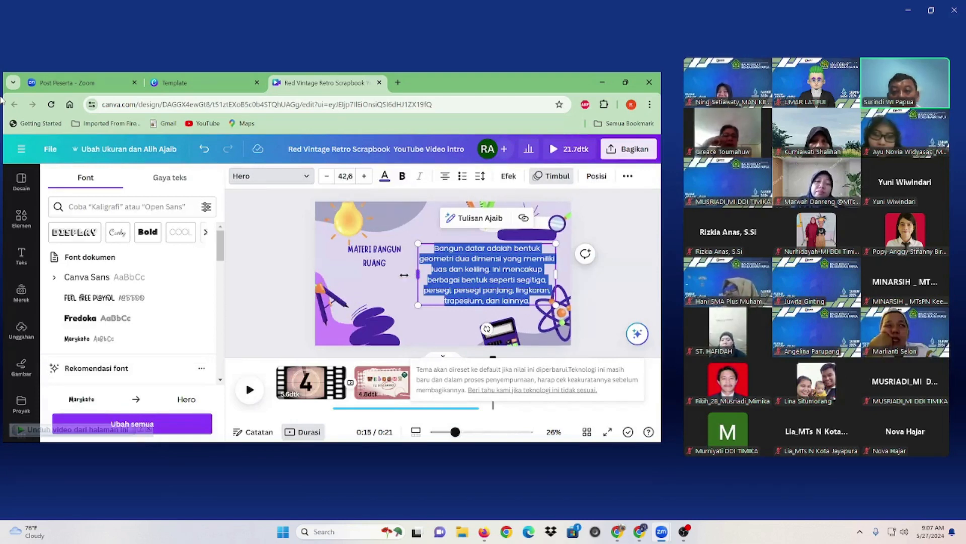
left_click_drag(404, 275, 412, 275)
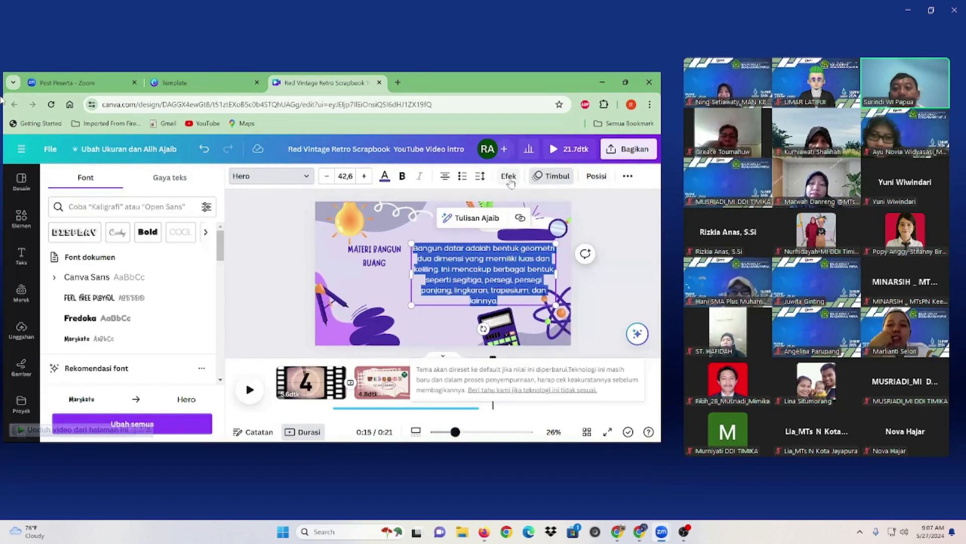
left_click(509, 176)
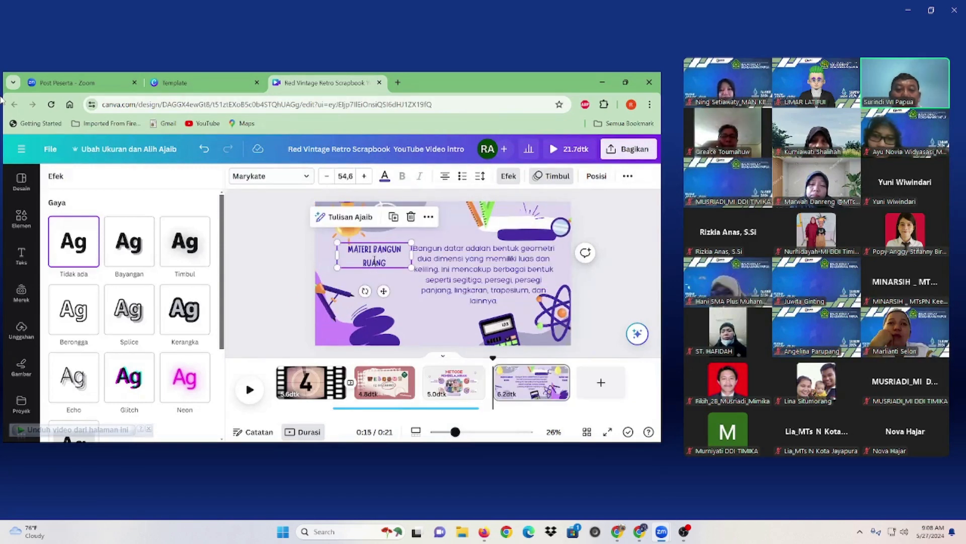
Select MATERI in the title, view the Efek styles, and close them without applying any
left_click(375, 260)
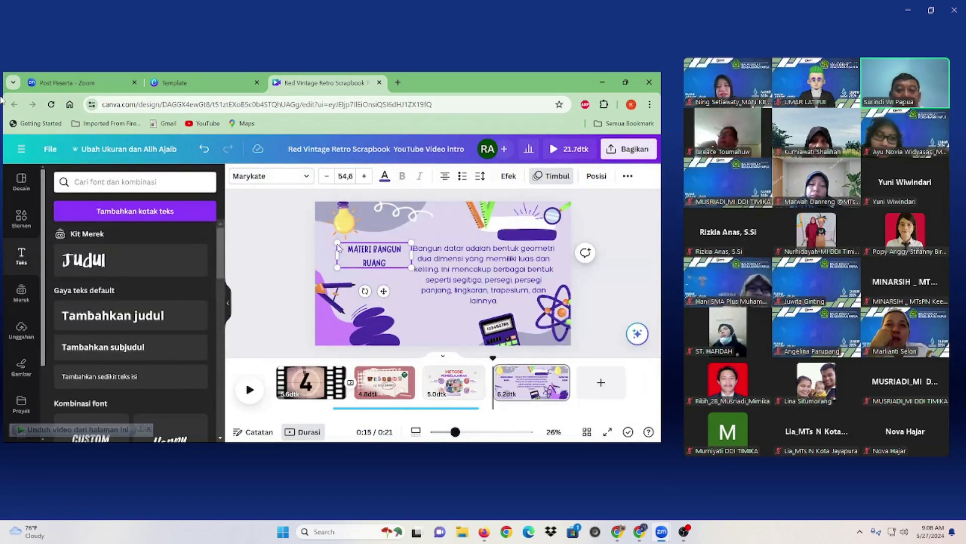
double_click(360, 255)
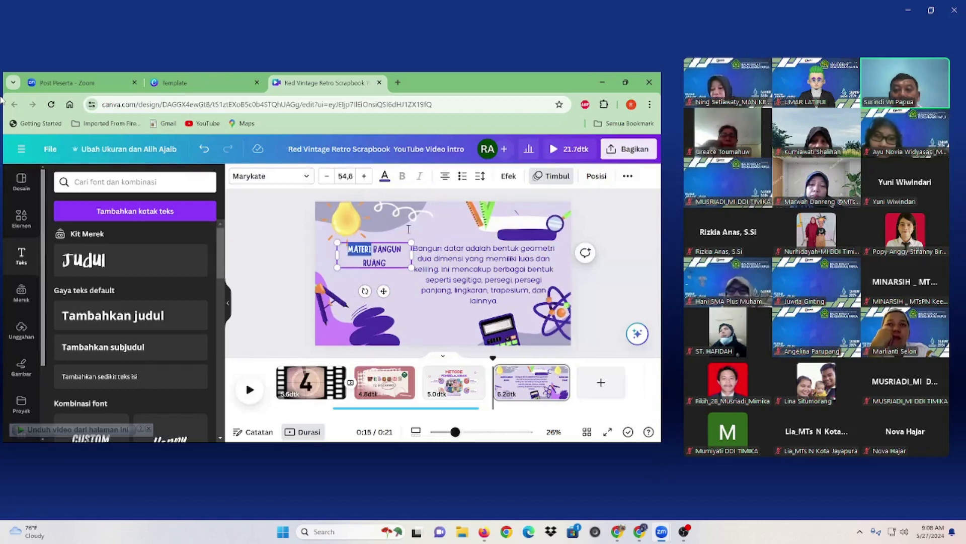
left_click(509, 176)
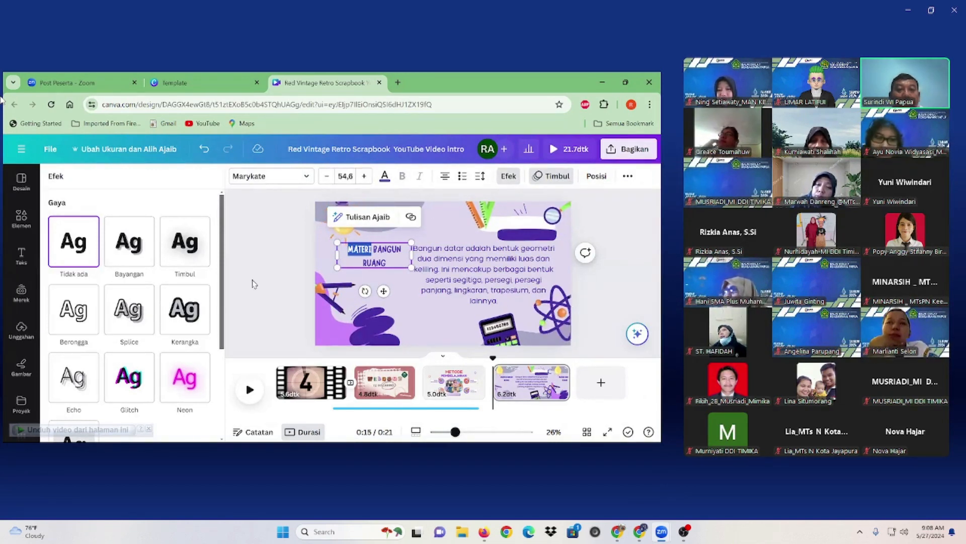
left_click(509, 176)
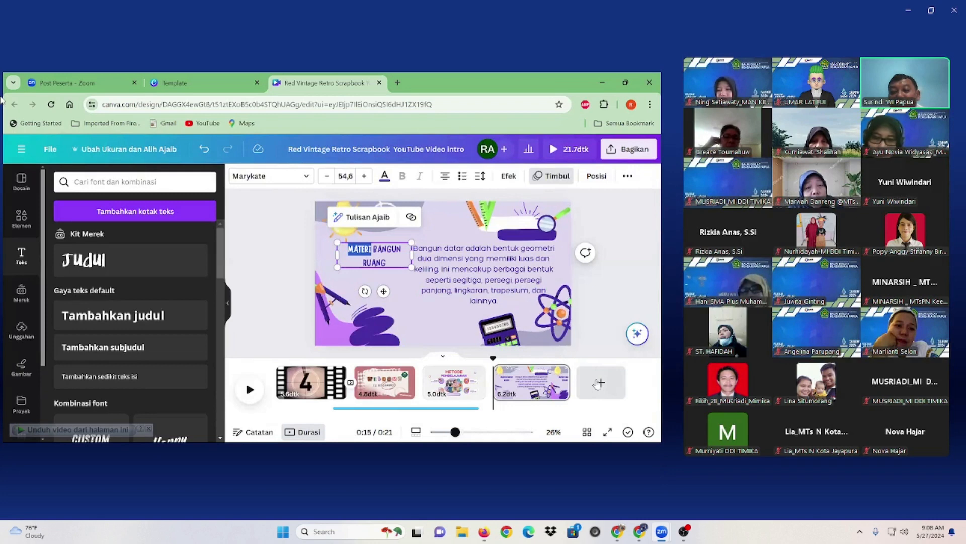
Add a blank fifth page and search the Elements library for 'pixtion'
left_click(599, 383)
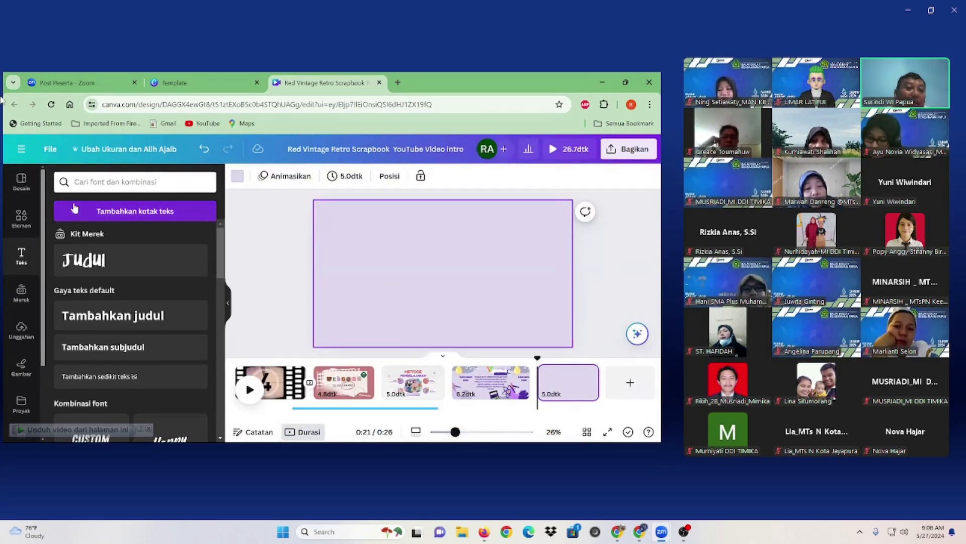
left_click(25, 219)
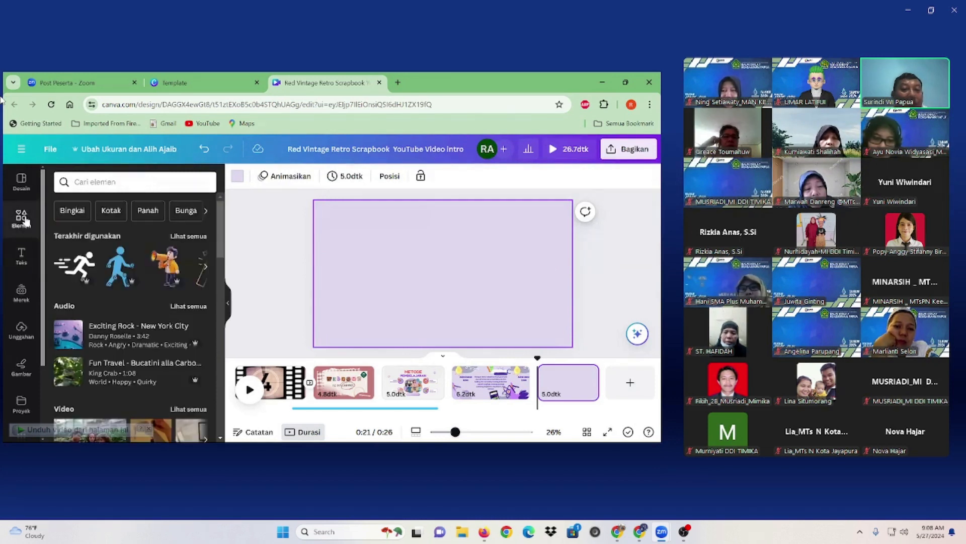
left_click(99, 181)
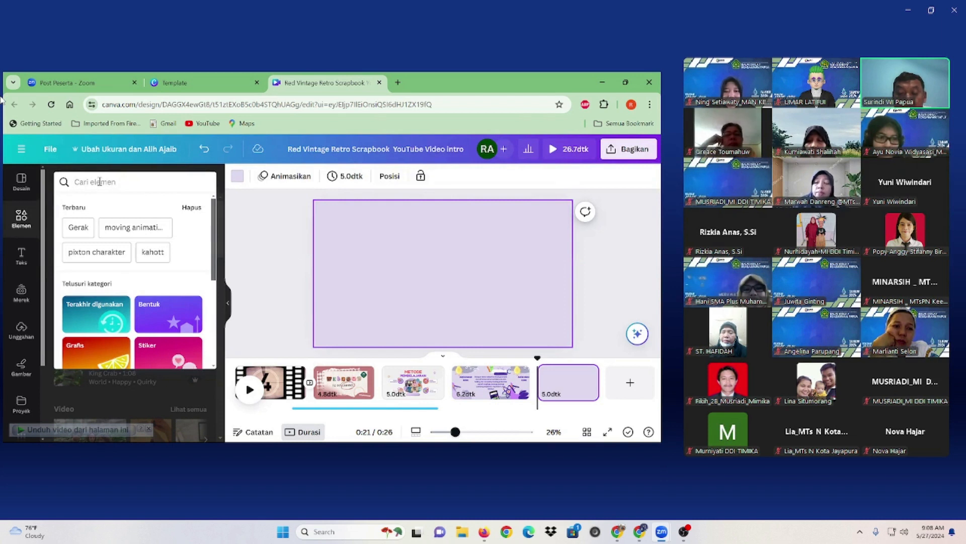
type("p")
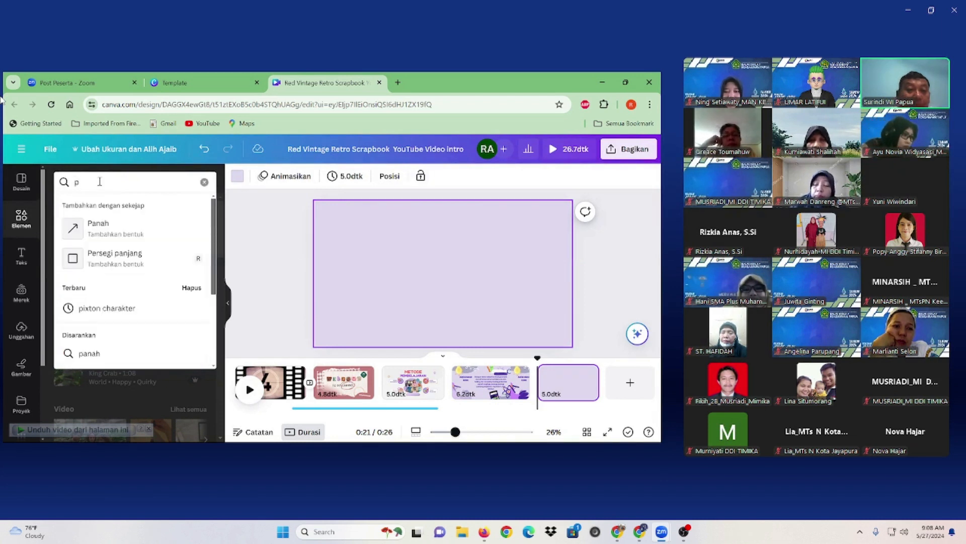
type("ix")
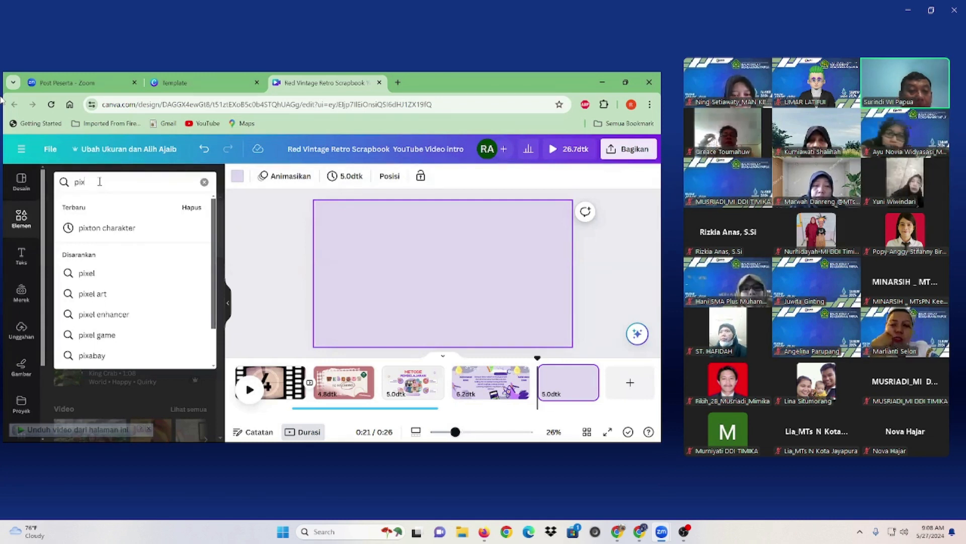
type("t")
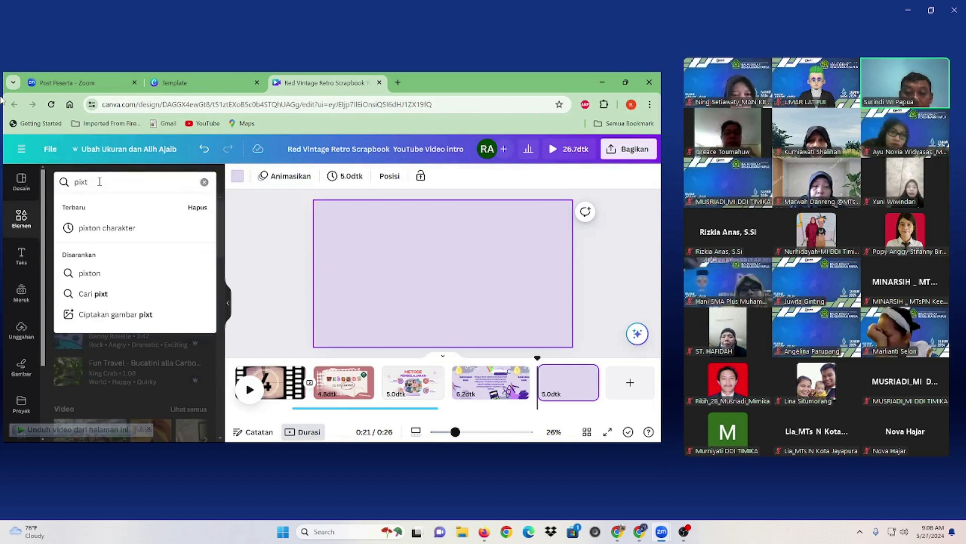
type("ion")
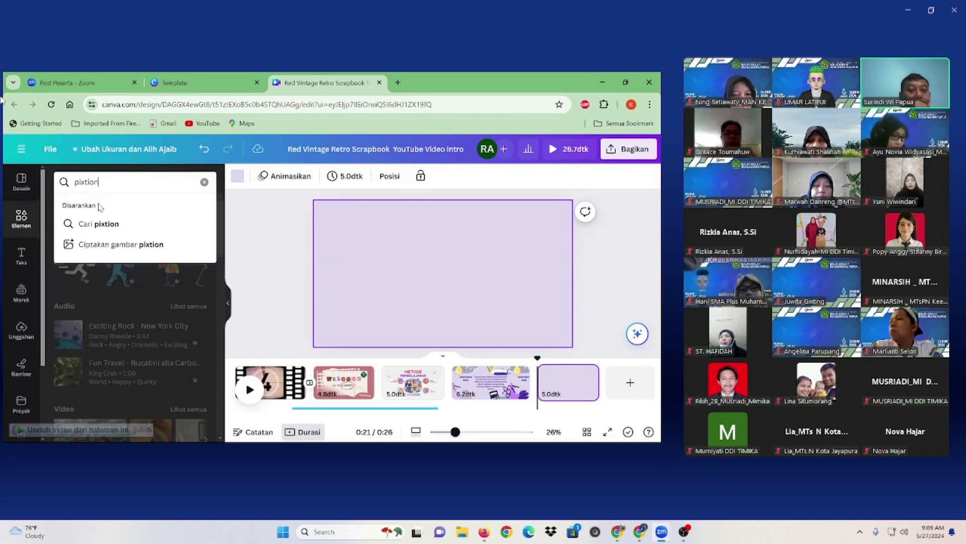
Open the pixtion Media Ajaib generator and enter the prompt 'gambar siswi membaca buku'
left_click(102, 245)
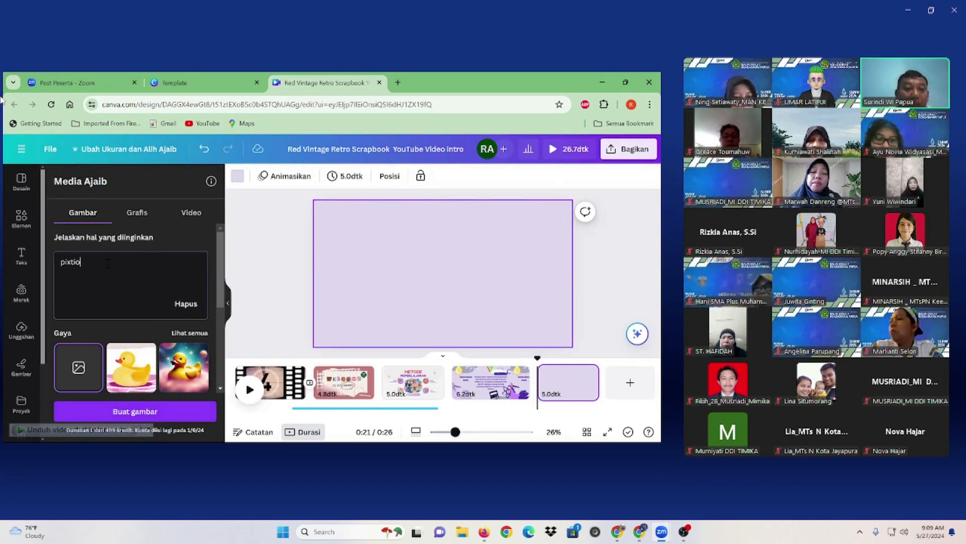
key("BackSpace")
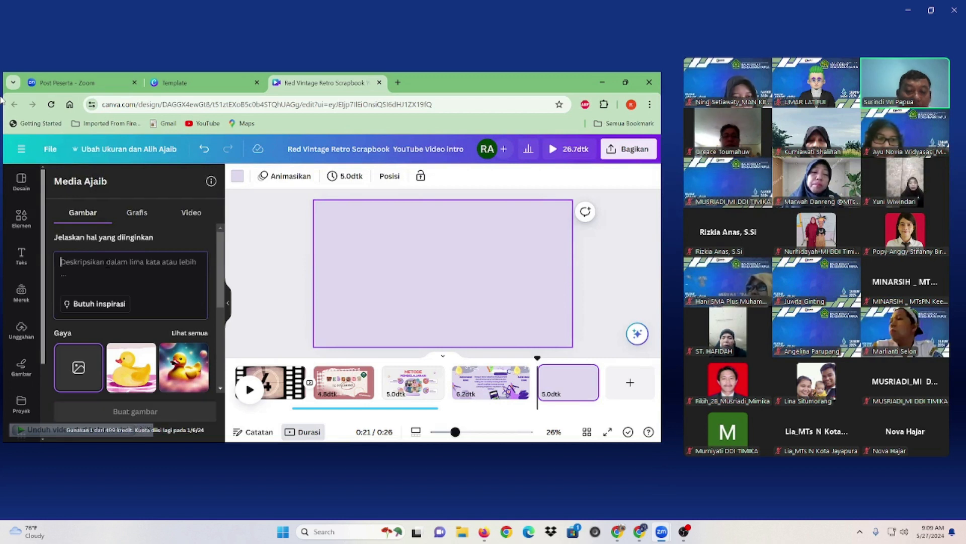
type("gambar")
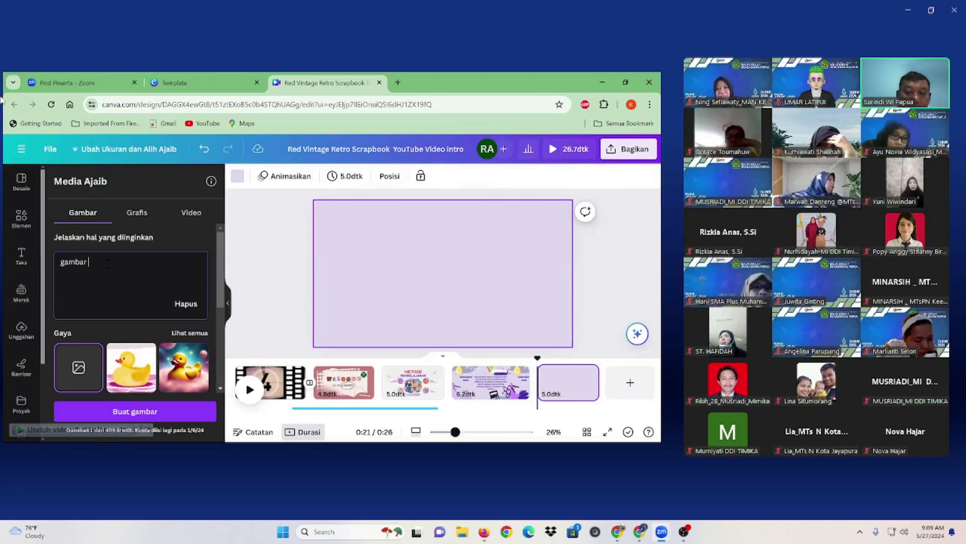
type("si")
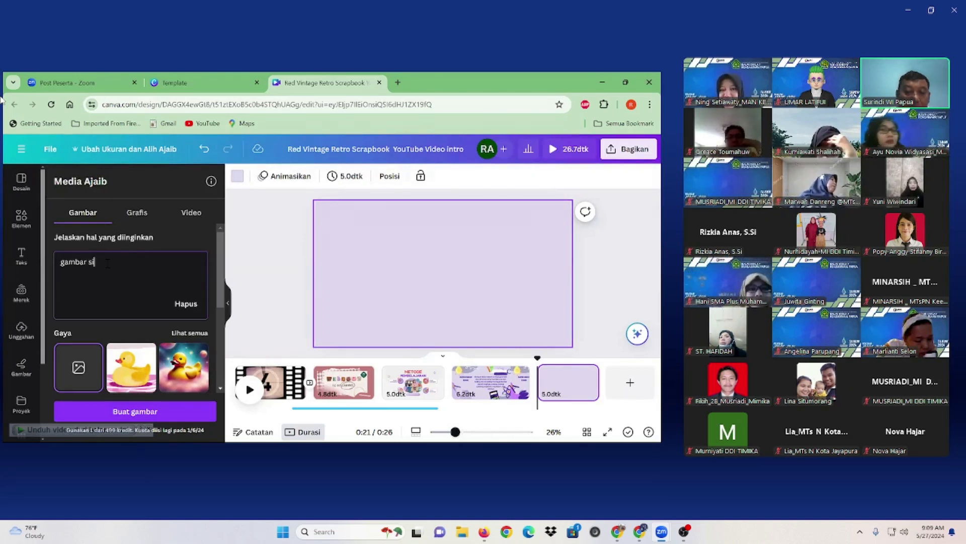
type("swi membaca buku")
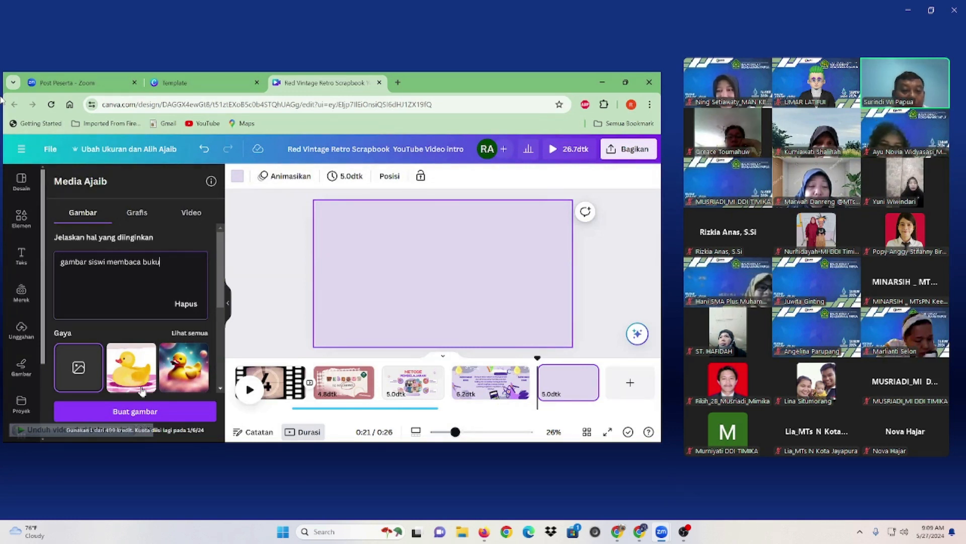
Generate reading-girl images, place one at the page's top right, and request another batch
left_click(142, 414)
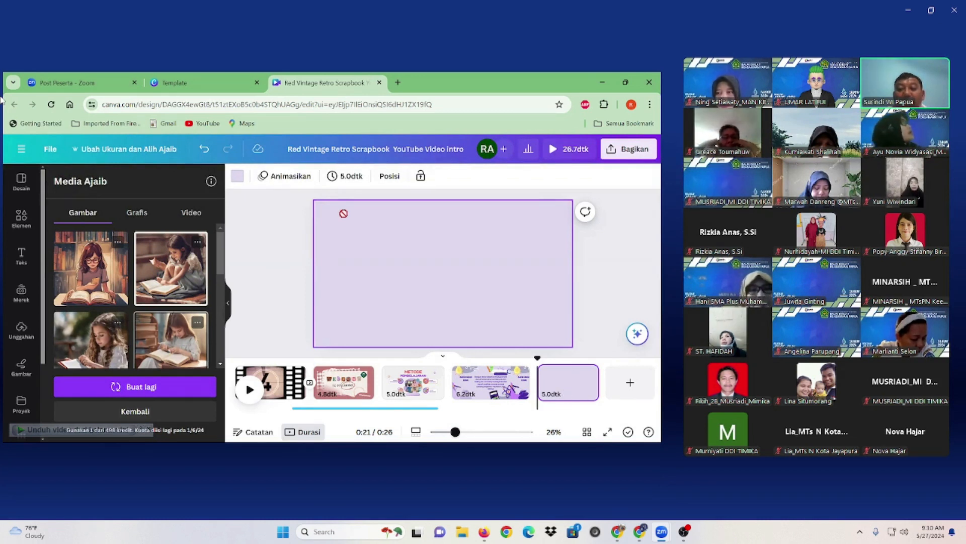
left_click_drag(457, 234, 460, 232)
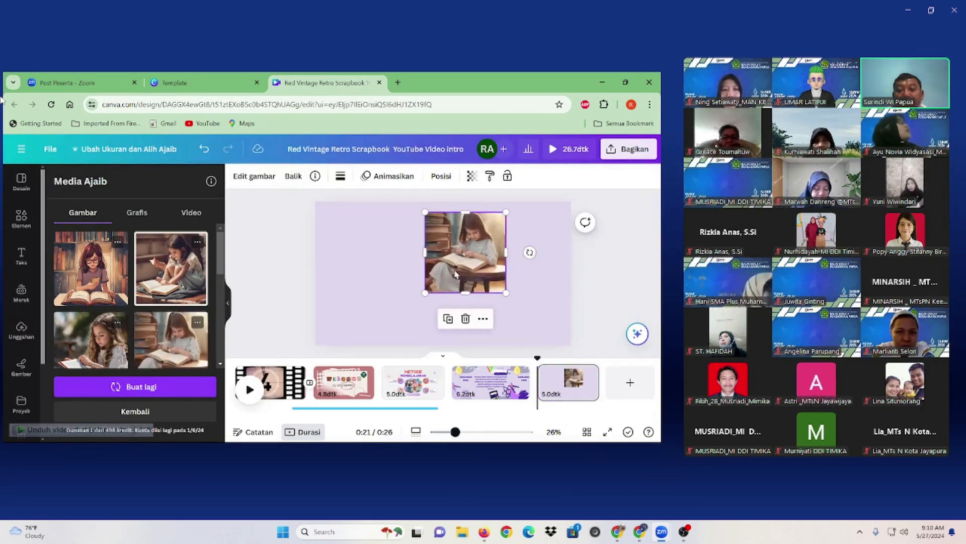
left_click_drag(474, 265, 537, 254)
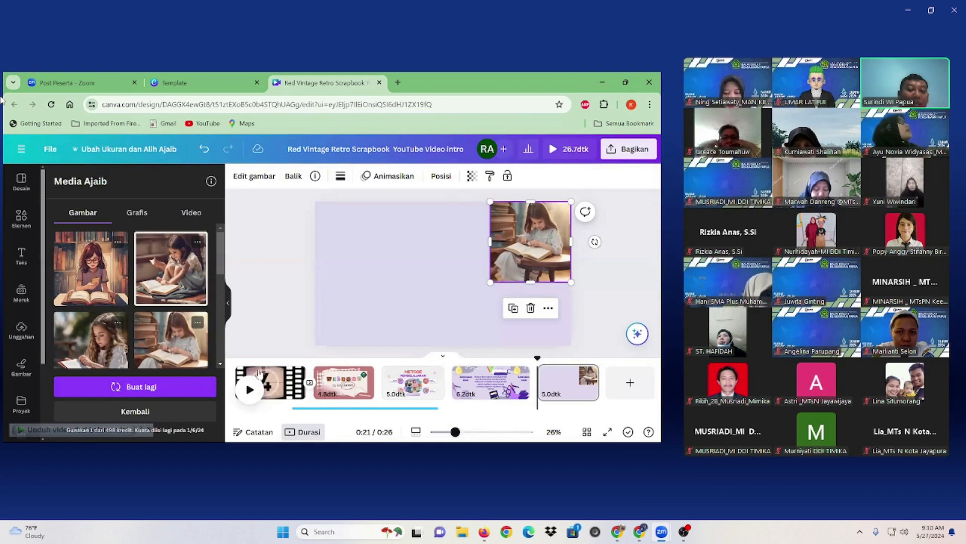
left_click(138, 386)
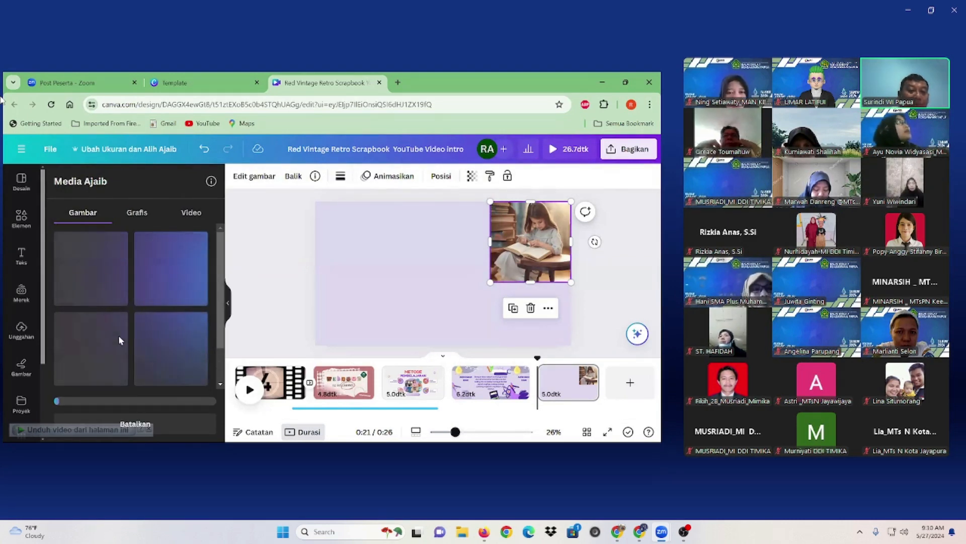
Cancel the extra batch and generate images from the prompt 'gambar siswa salat'
left_click(131, 426)
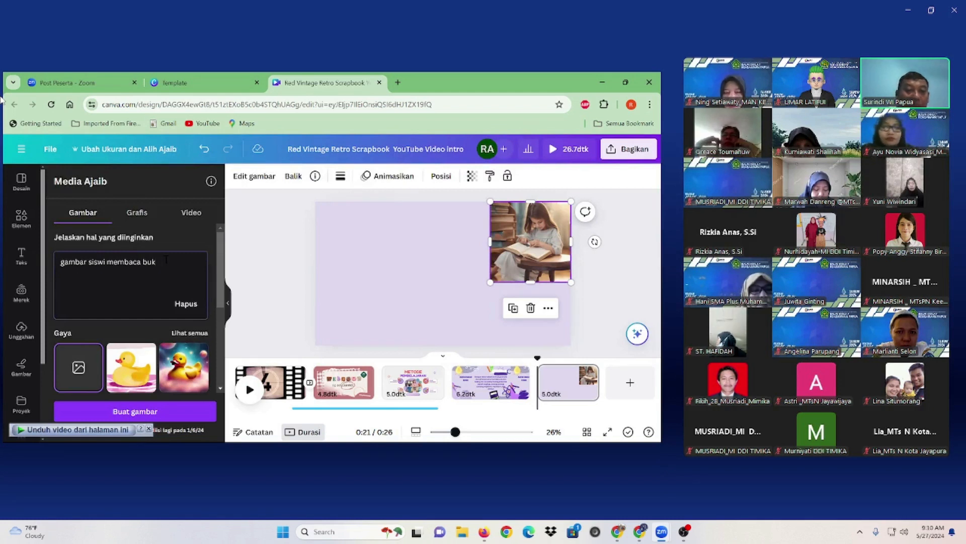
key("BackSpace")
key("BackSpace")
key("BackSpace")
key("BackSpace")
key("BackSpace")
key("BackSpace")
key("BackSpace")
key("BackSpace")
key("BackSpace")
key("BackSpace")
key("BackSpace")
key("BackSpace")
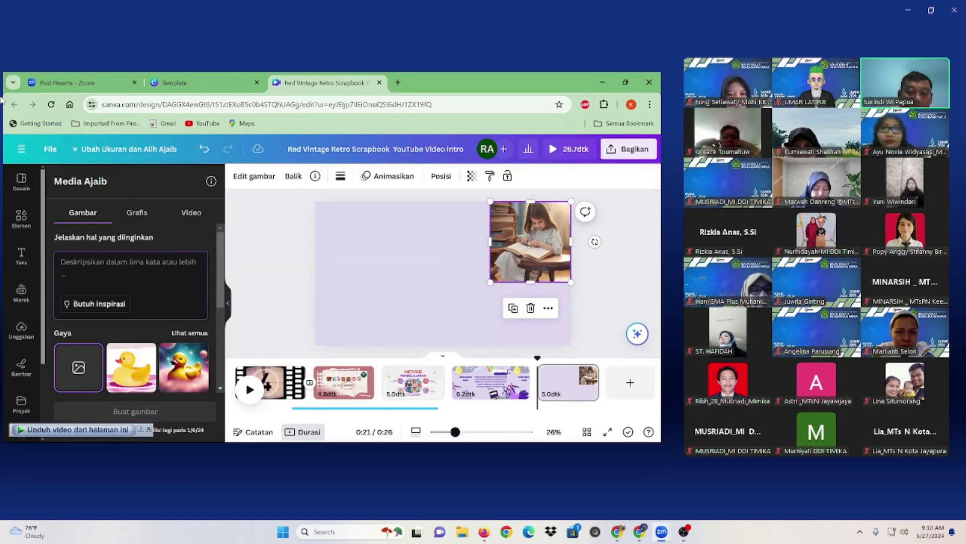
type("gamba")
type("r ")
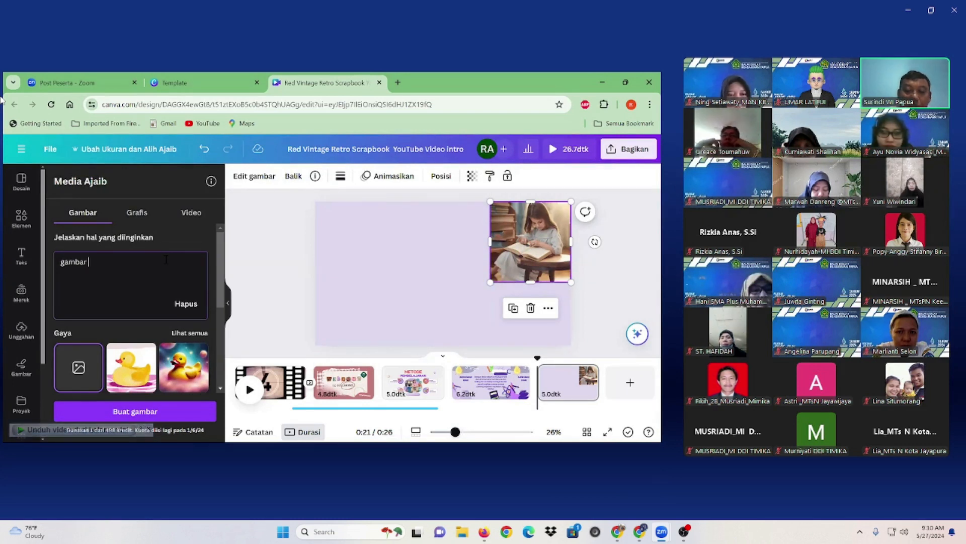
type("siswa salat")
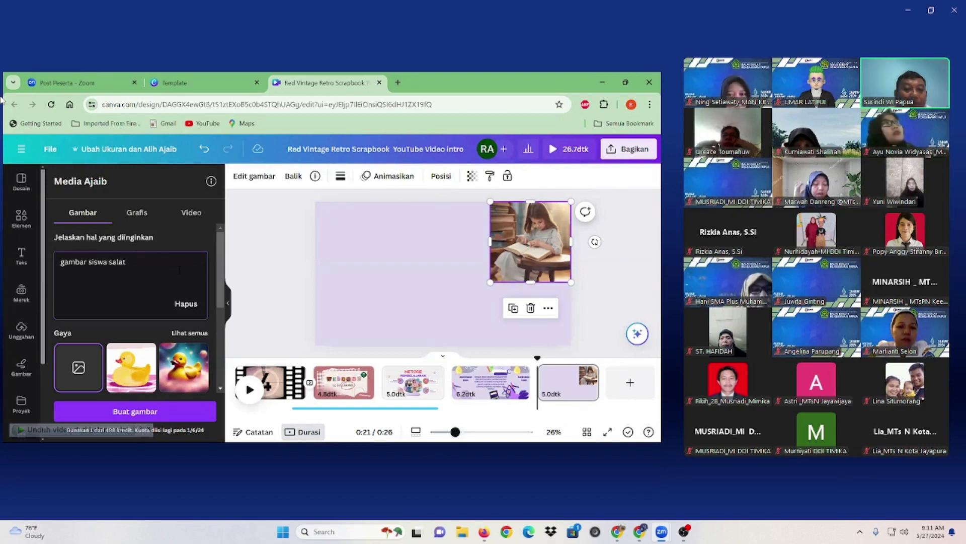
left_click(152, 411)
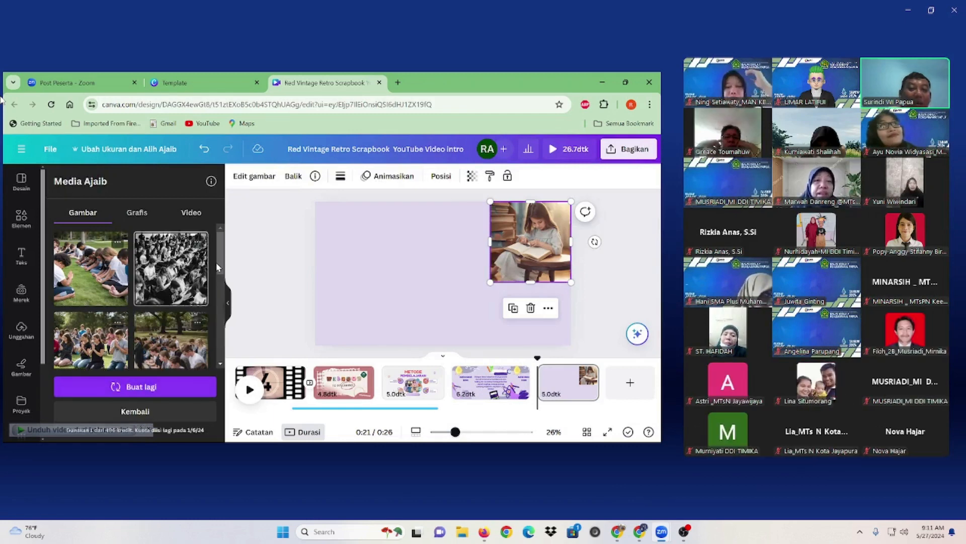
Insert 'muslim' to make the prompt 'gambar siswa muslim salat' and regenerate the images
left_click_drag(220, 260, 223, 305)
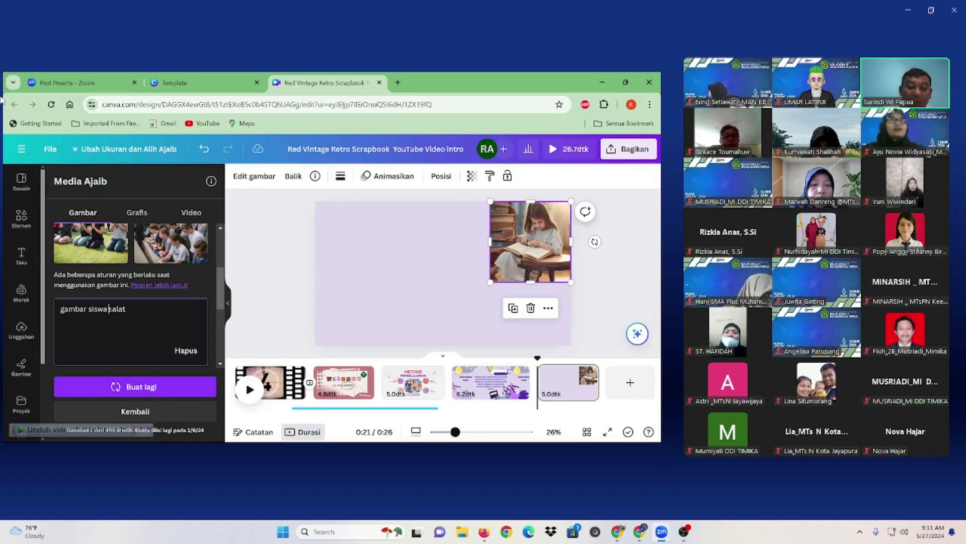
type("muslim")
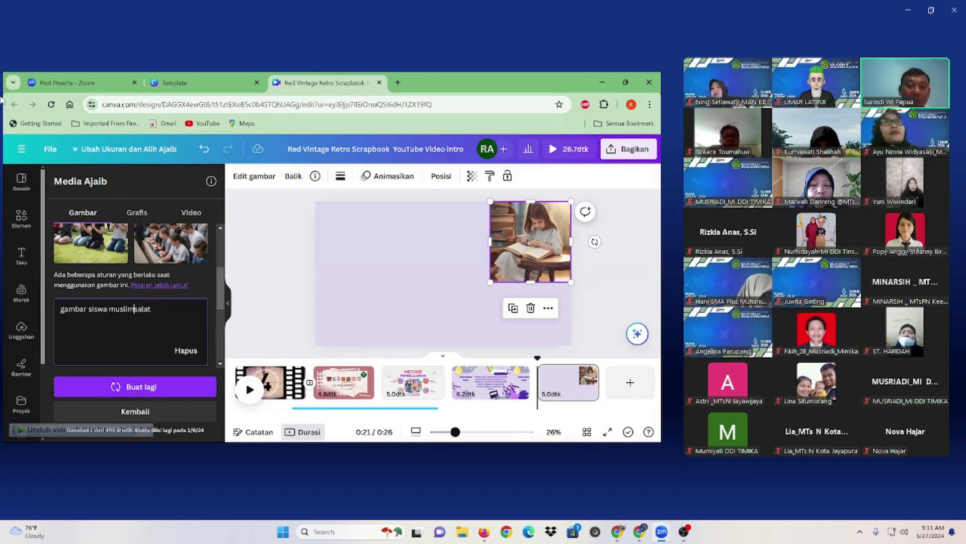
left_click(140, 387)
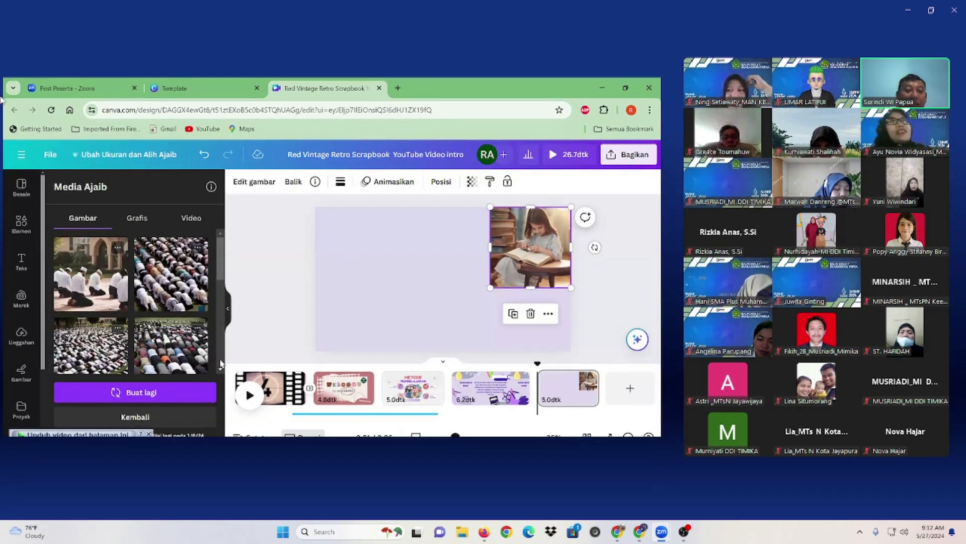
scroll(217, 360, "down", 2)
scroll(220, 358, "down", 3)
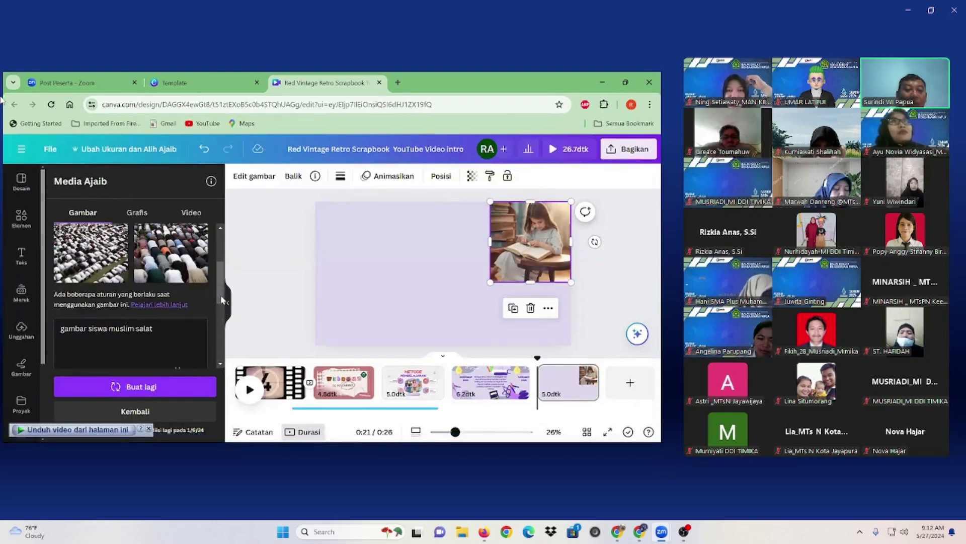
scroll(221, 261, "up", 3)
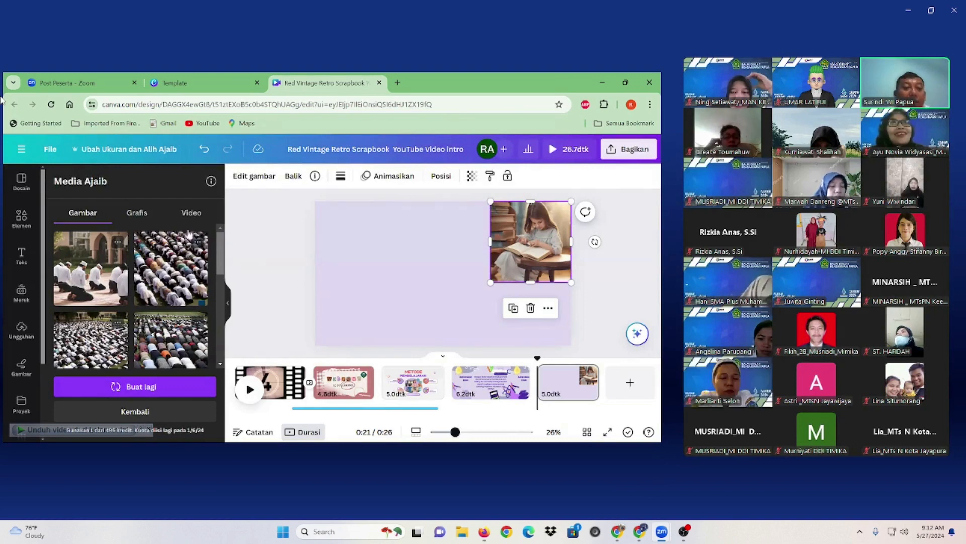
Browse the Grafis and Video generators in Media Ajaib, then switch to the Elemen library
left_click(141, 216)
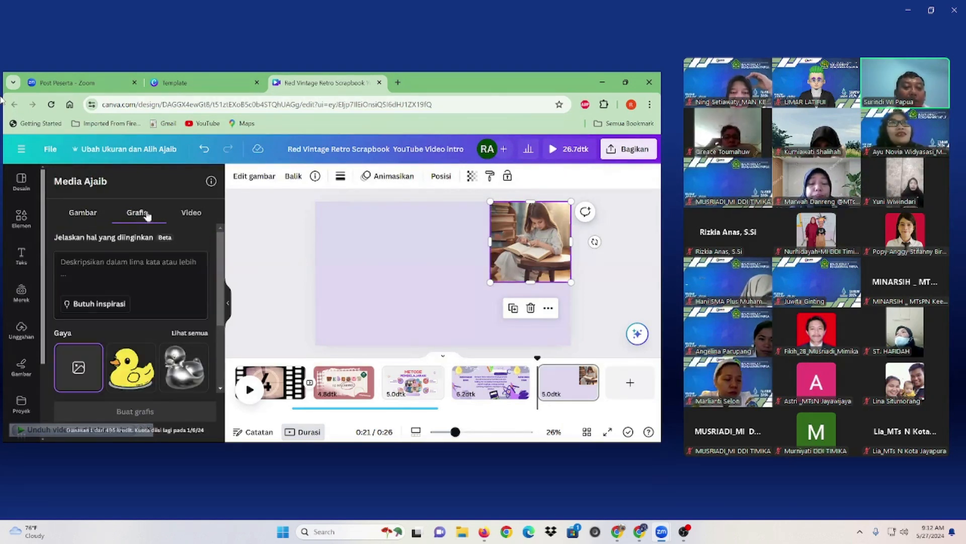
left_click(186, 214)
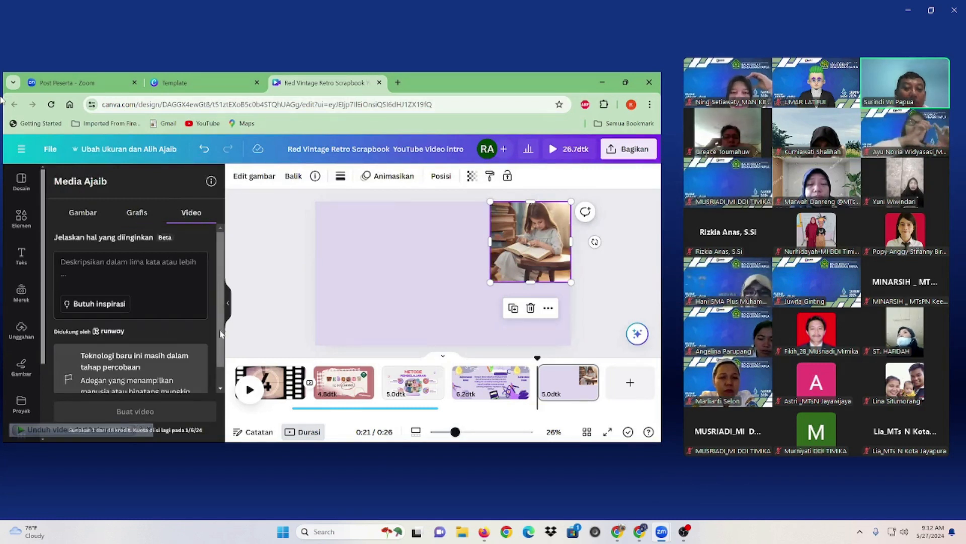
scroll(219, 249, "down", 2)
scroll(220, 245, "up", 1)
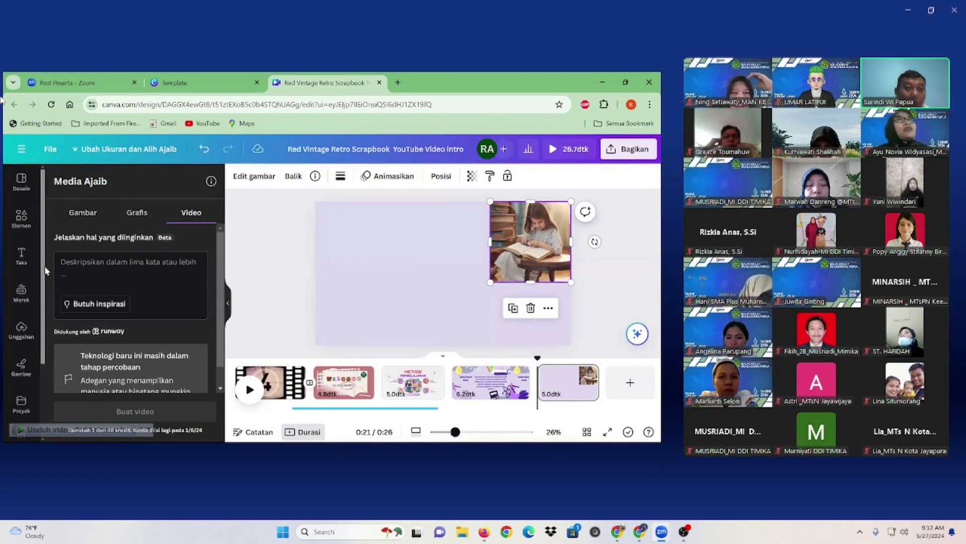
left_click(21, 222)
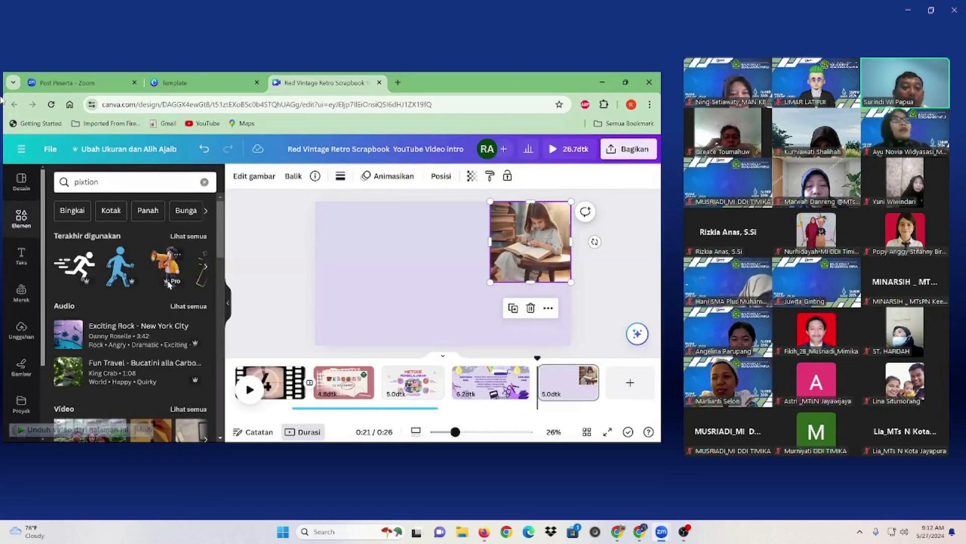
Search the elements library for 'pixton carakter'
left_click(228, 308)
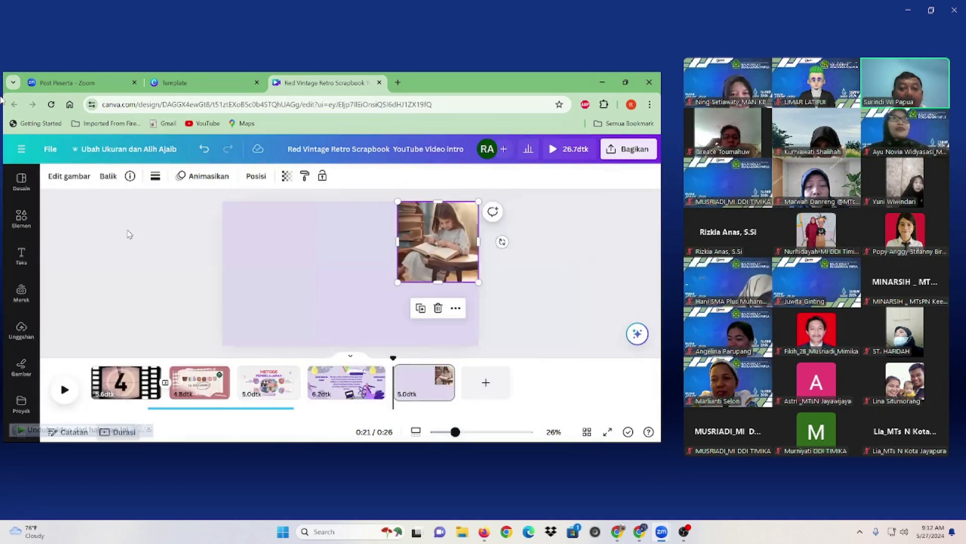
left_click(21, 215)
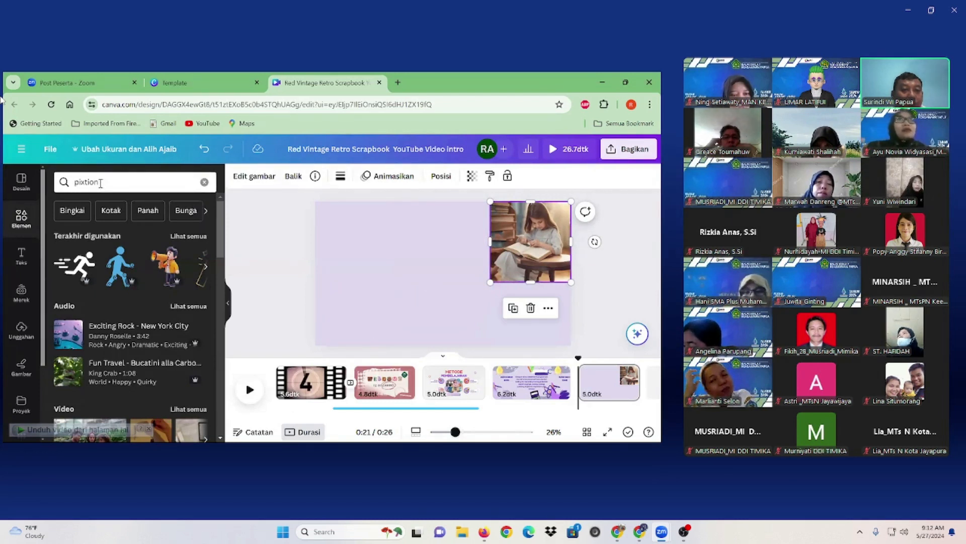
left_click(100, 183)
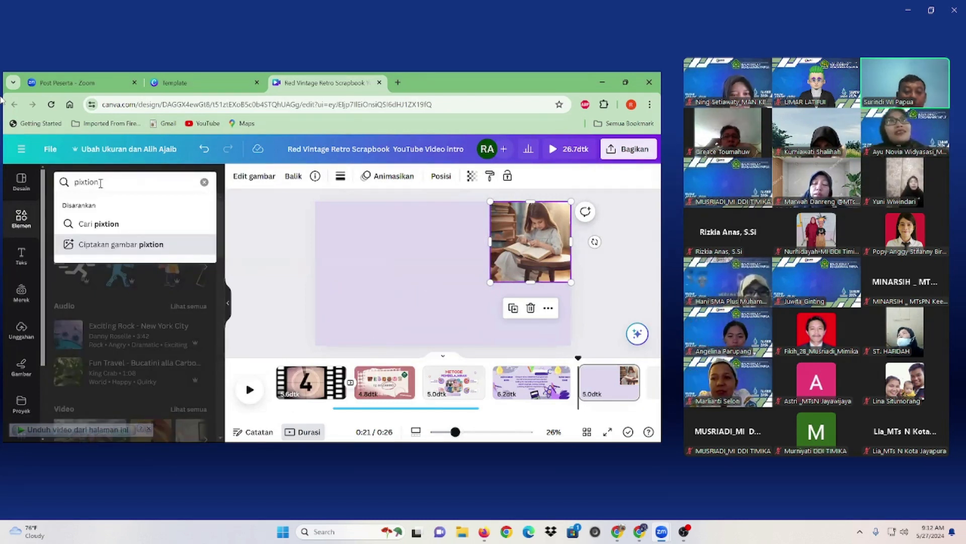
key("BackSpace")
key("BackSpace")
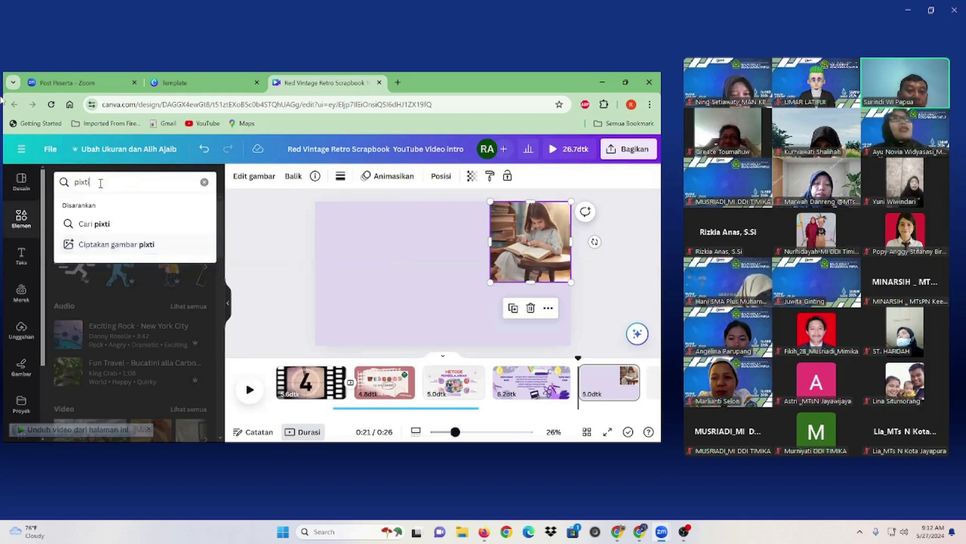
key("BackSpace")
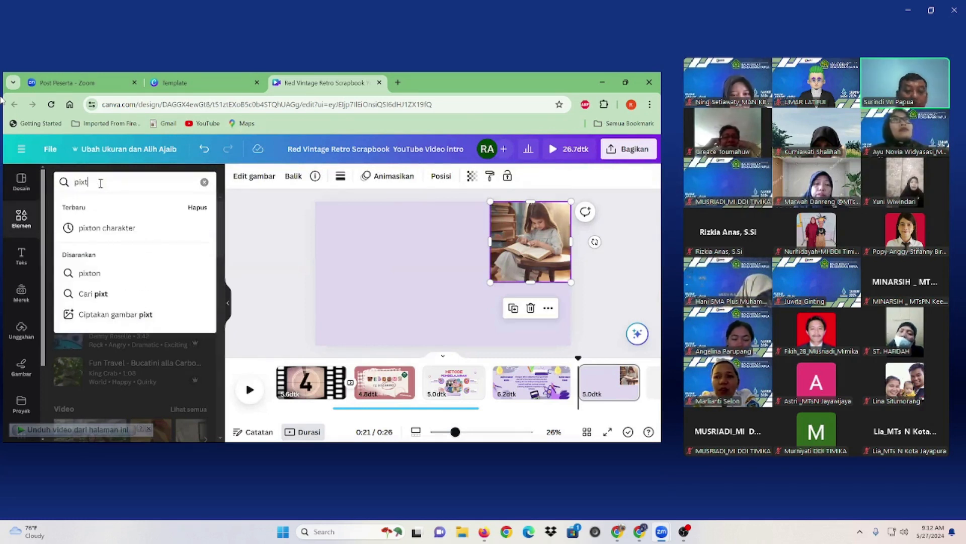
type("on")
key("Return")
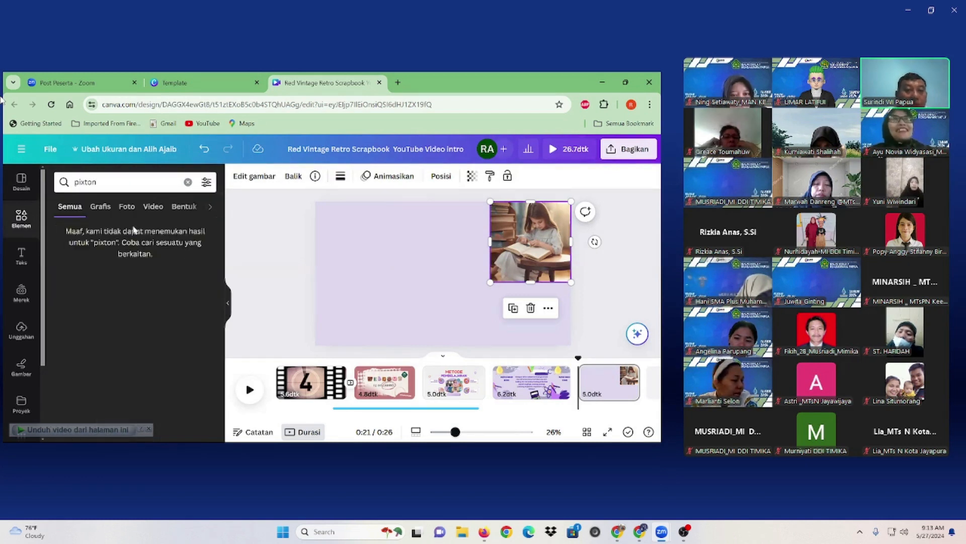
left_click(105, 184)
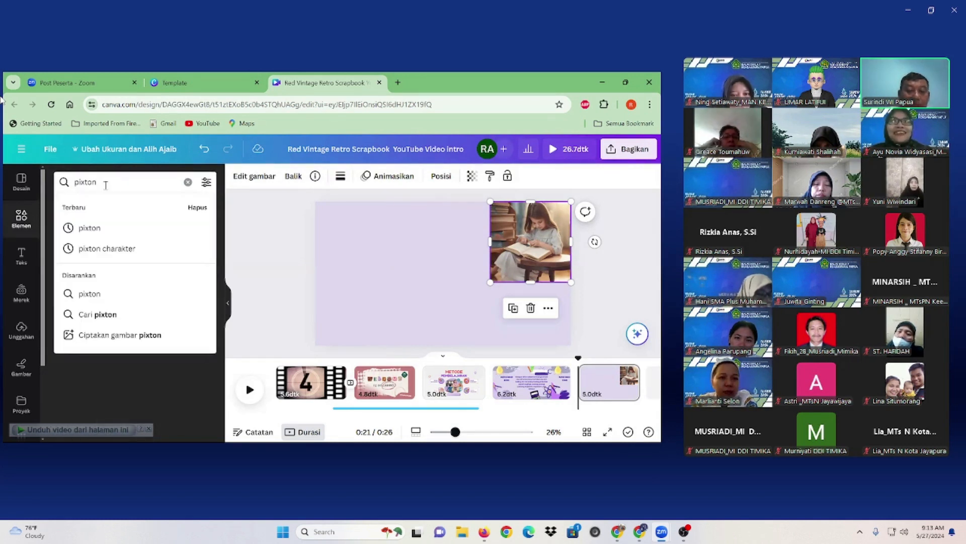
type("car")
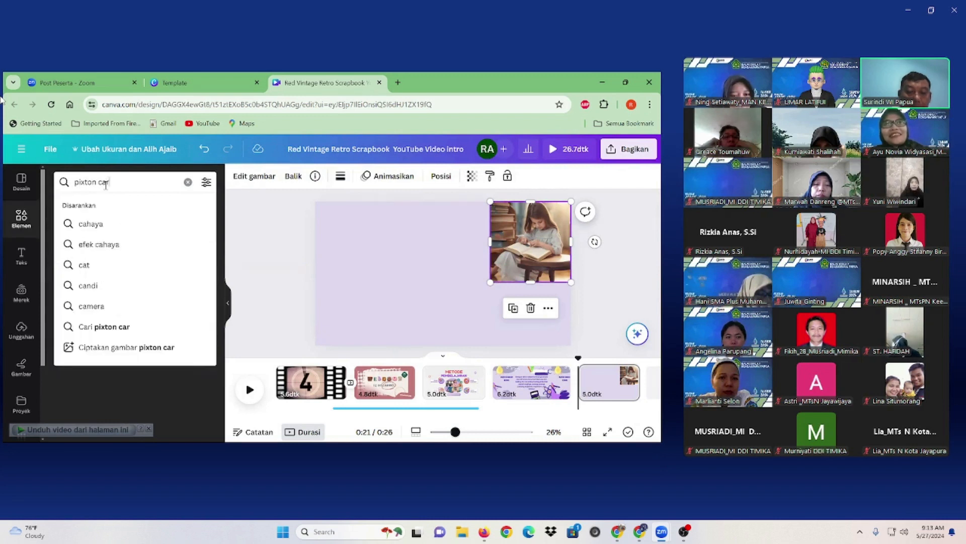
type("akter")
key("Return")
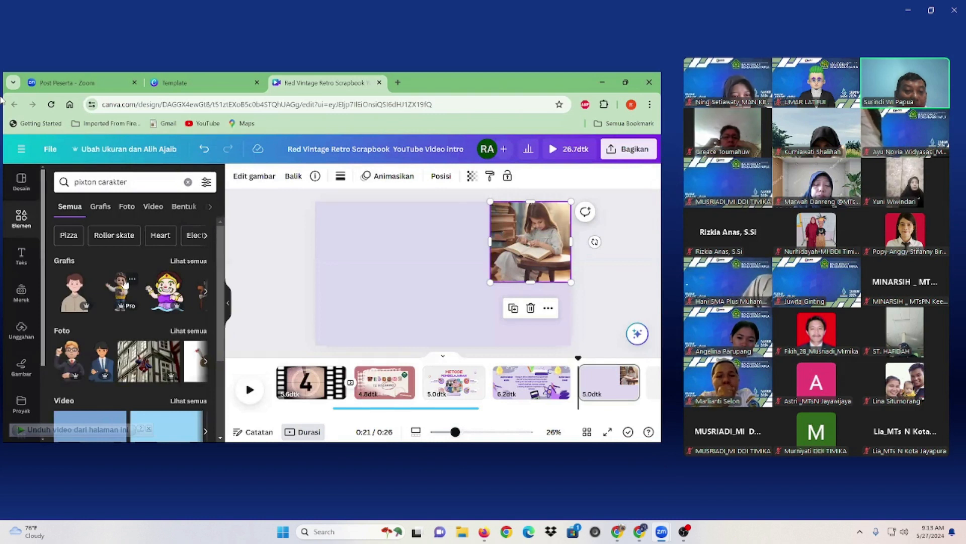
Drop the mime graphic on page five, delete the reading-girl photo, and enlarge the mime toward the right
left_click(206, 294)
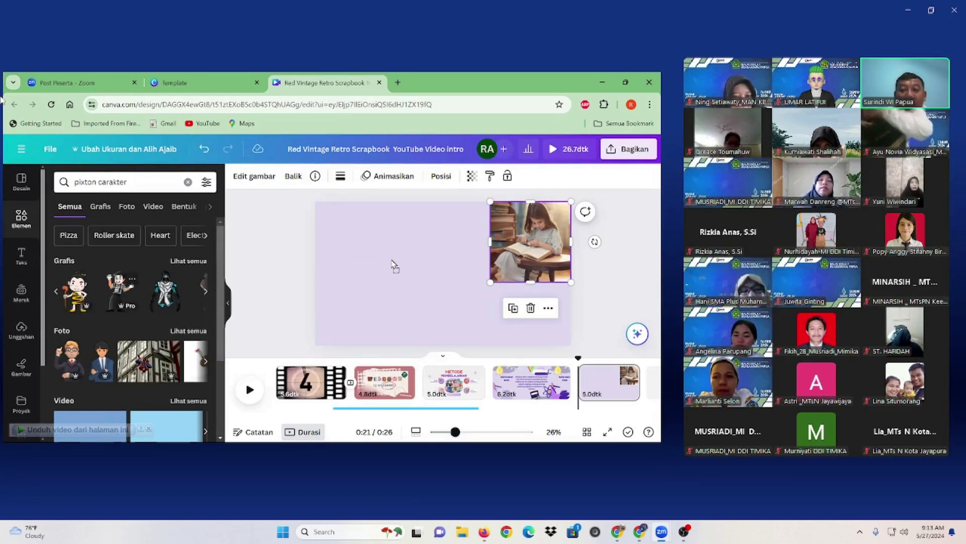
left_click_drag(121, 291, 392, 261)
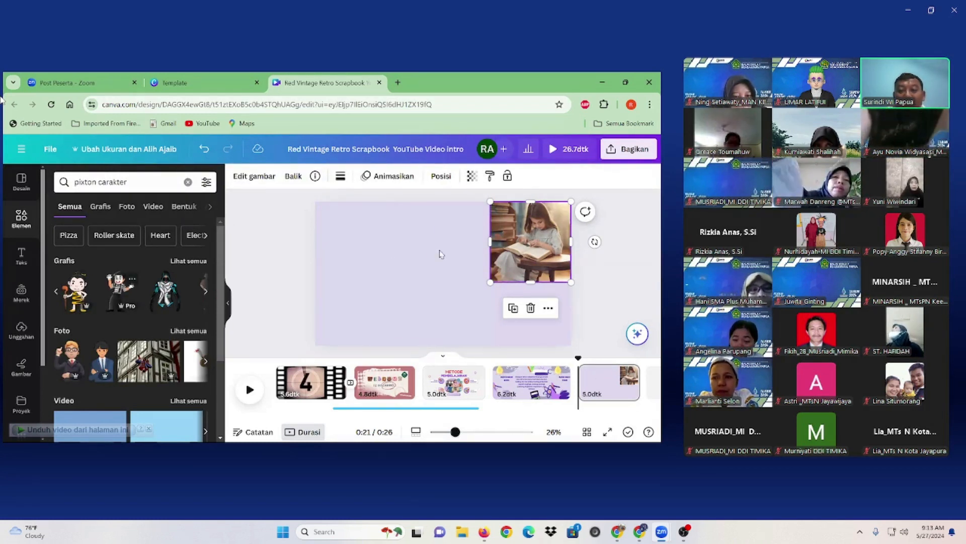
left_click(522, 253)
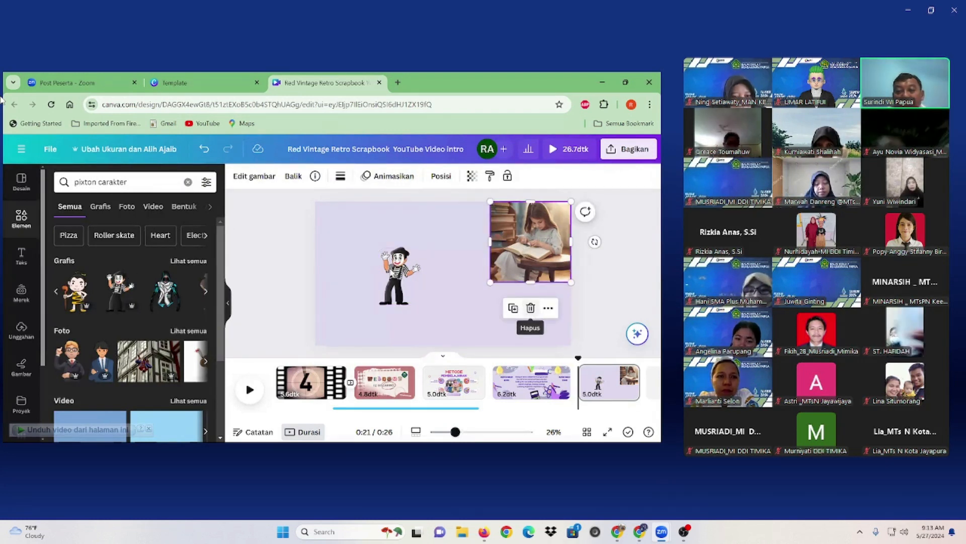
left_click(531, 308)
left_click_drag(465, 327, 507, 373)
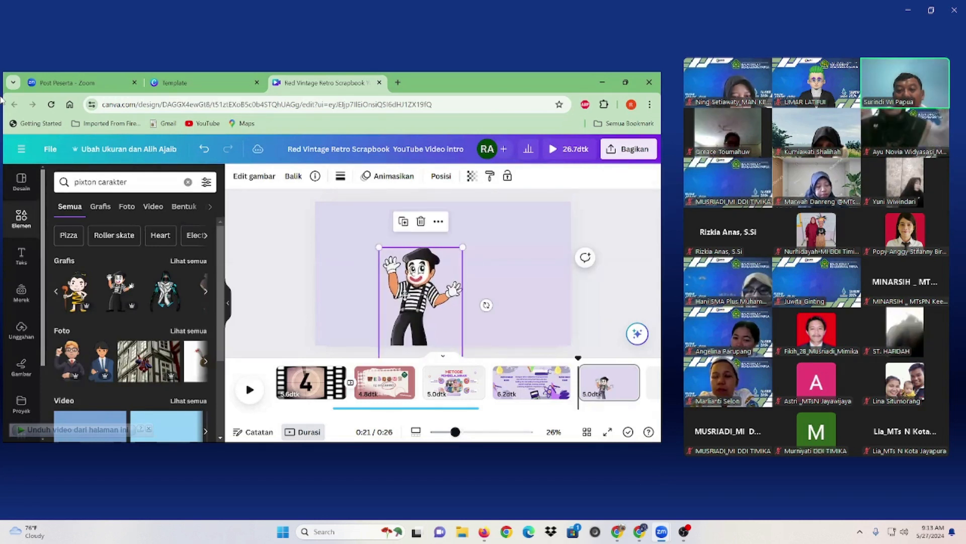
left_click_drag(405, 294, 504, 289)
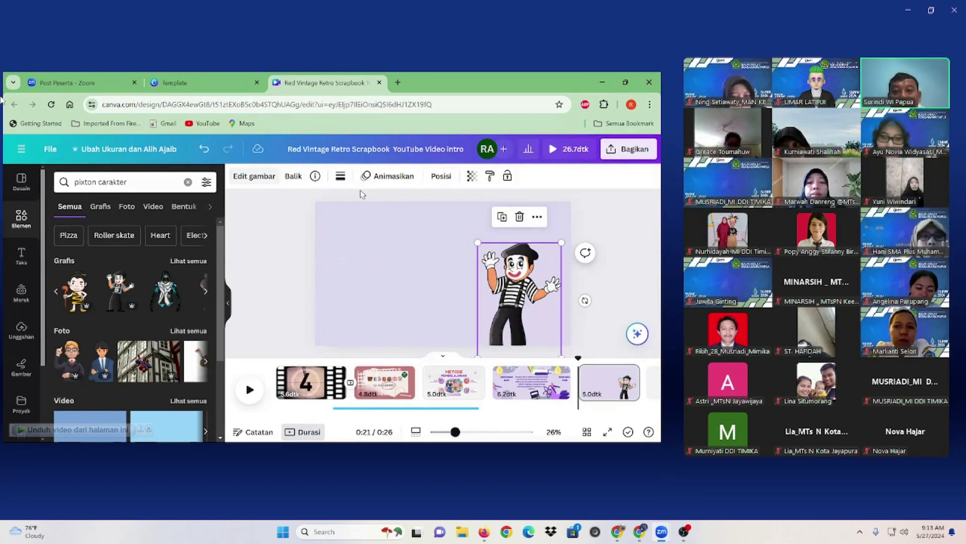
left_click(393, 176)
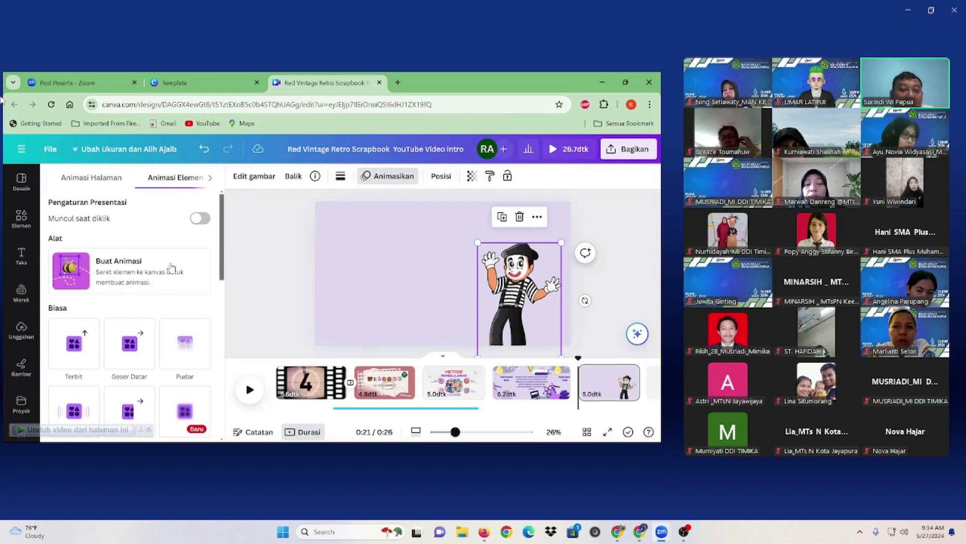
Create a custom motion animation by dragging the mime leftward across the page
left_click(80, 273)
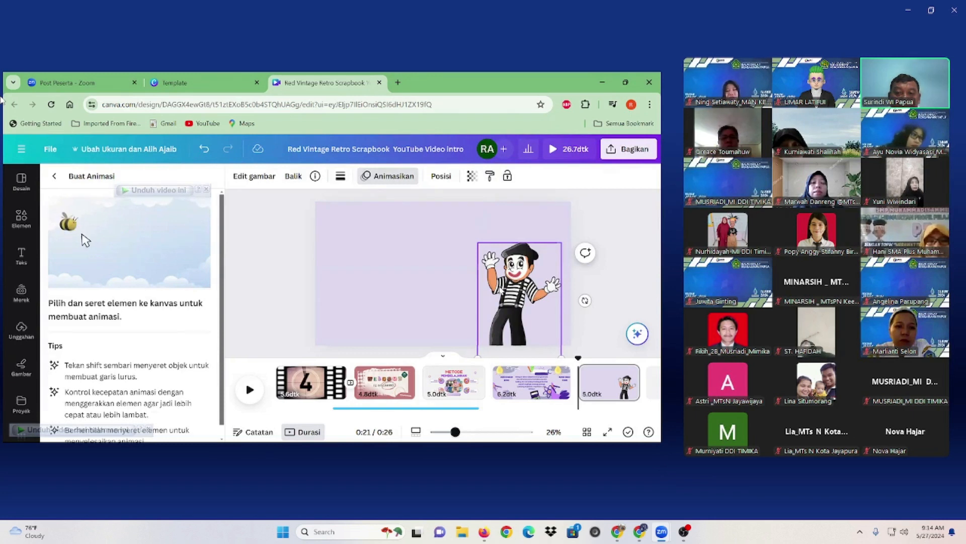
mouse_move(485, 284)
left_mouse_down()
mouse_move(462, 306)
mouse_move(433, 293)
mouse_move(420, 258)
mouse_move(403, 306)
mouse_move(377, 325)
mouse_move(348, 332)
mouse_move(304, 296)
left_mouse_up()
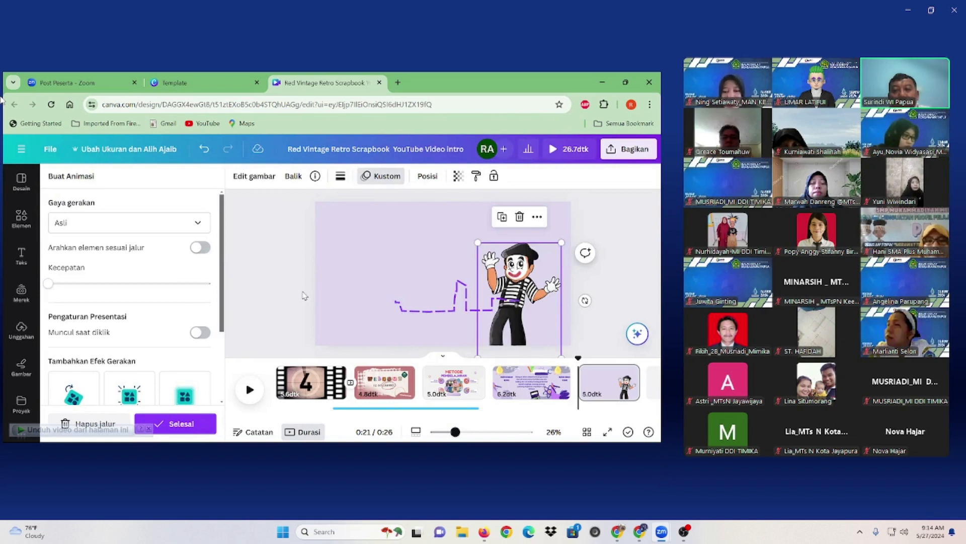
Turn on 'Arahkan elemen sesuai jalur' and raise the Kecepatan slightly
left_click(200, 247)
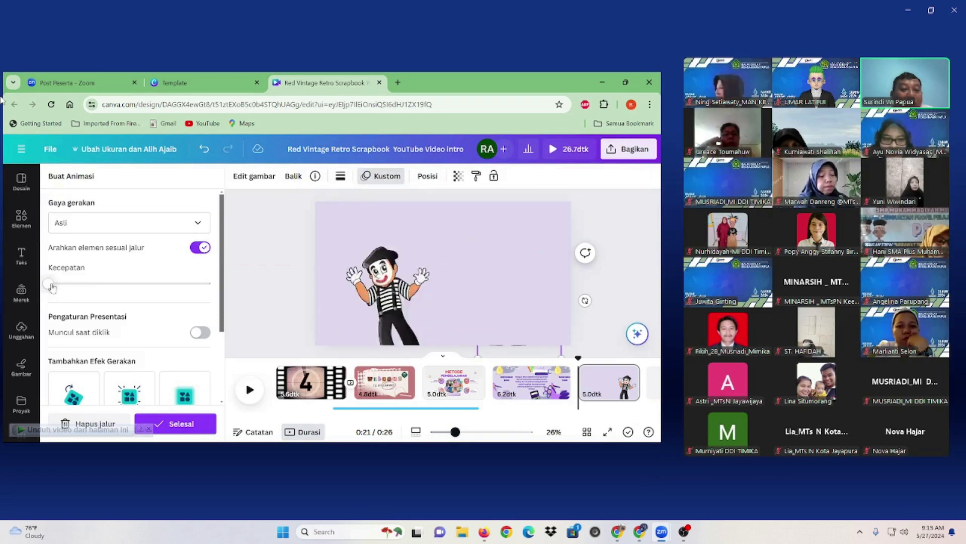
left_click(61, 284)
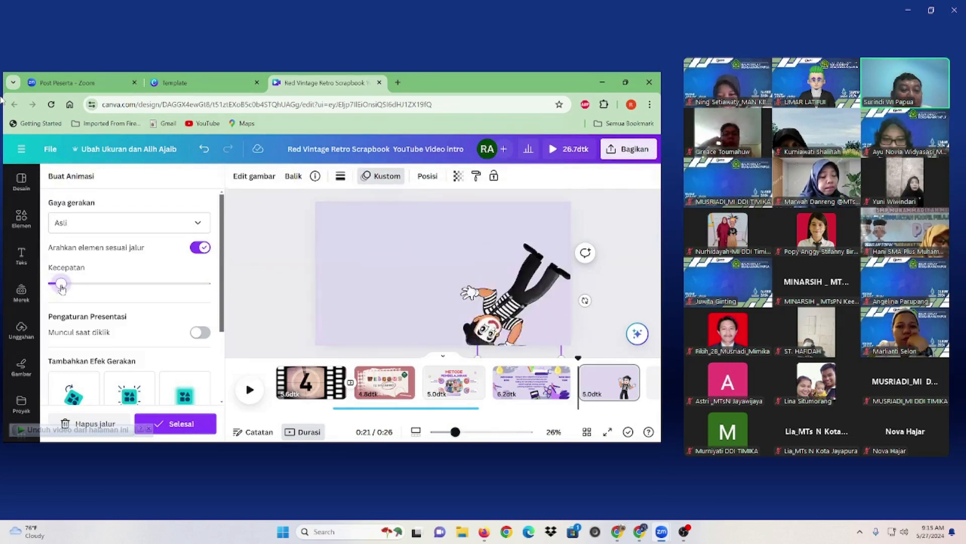
left_click(128, 393)
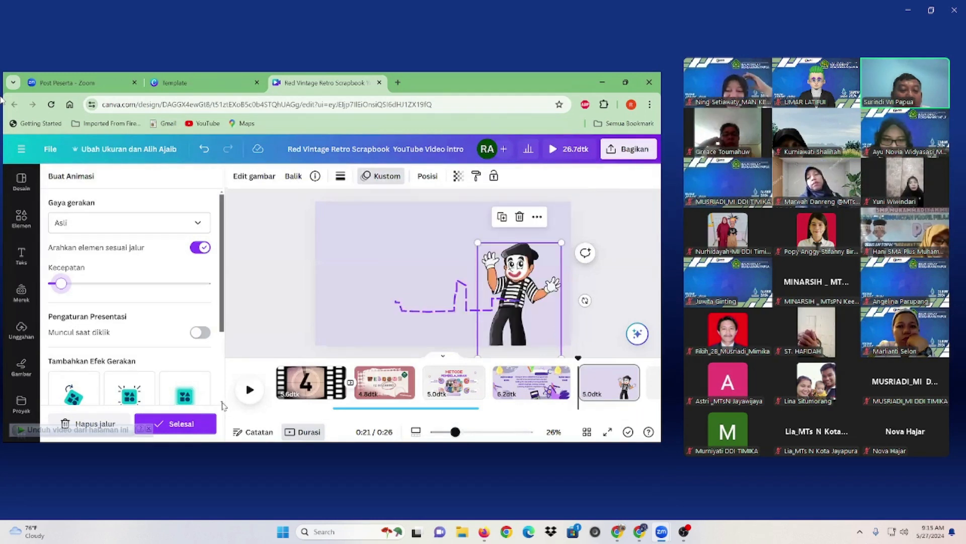
scroll(224, 405, "down", 2)
scroll(224, 406, "down", 2)
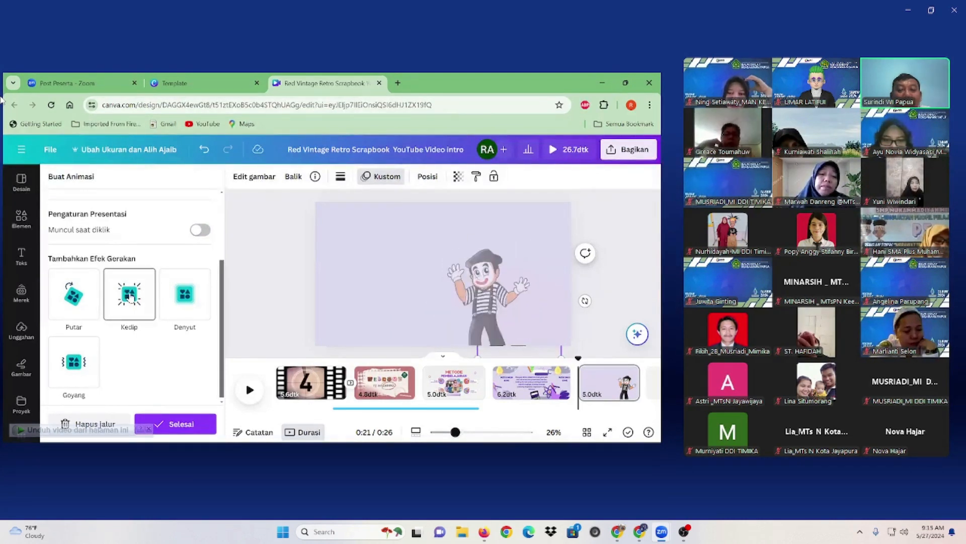
Add Kedip, Denyut and Goyang effects, finish the animation, and shift the mime slightly lower
left_click(130, 297)
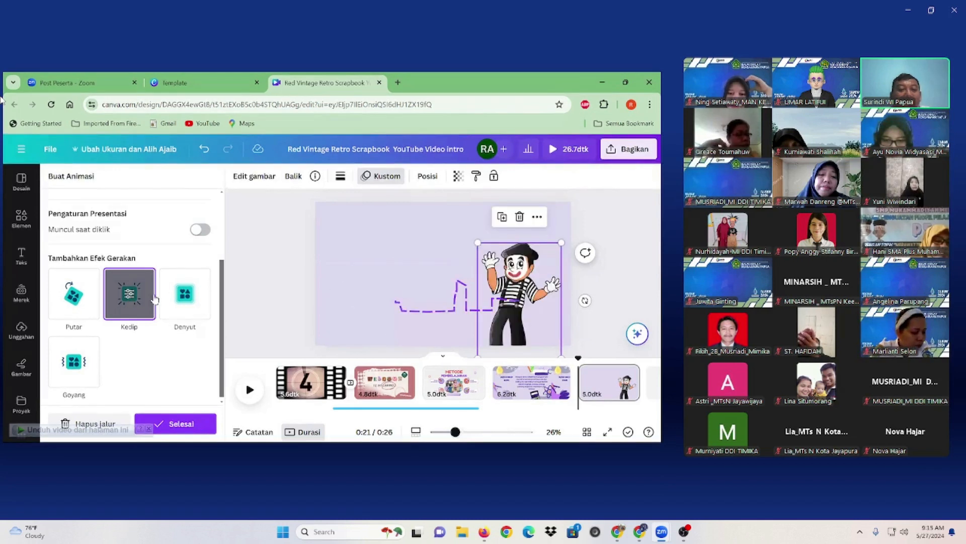
left_click(182, 296)
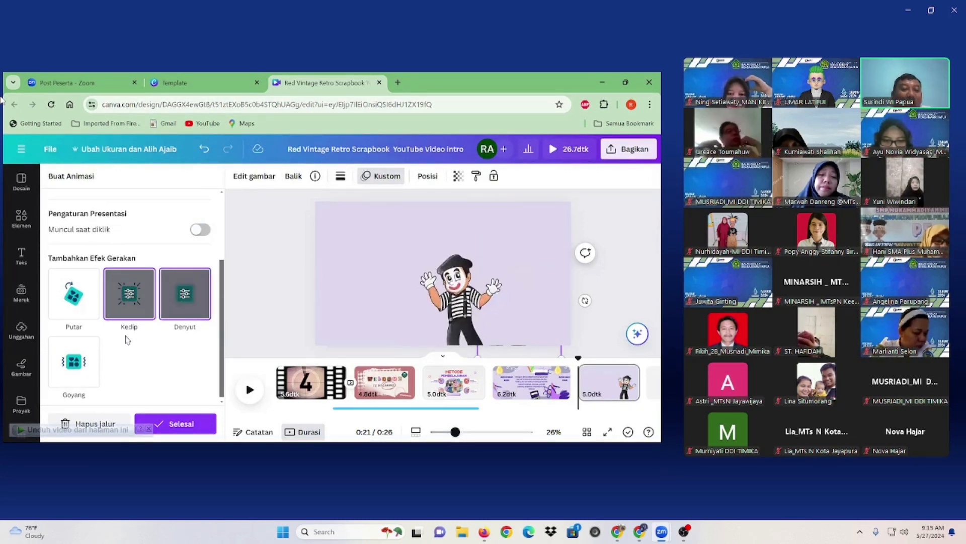
left_click(79, 365)
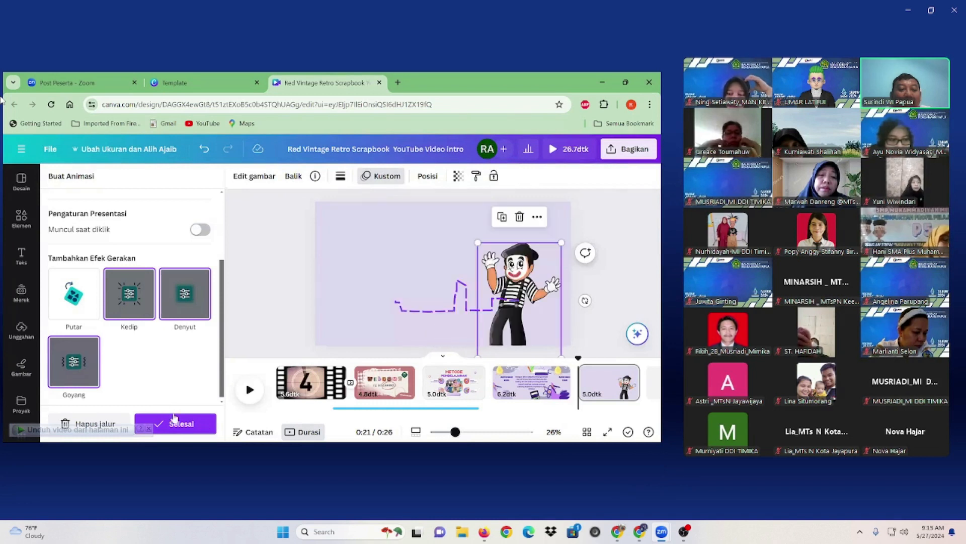
left_click(177, 423)
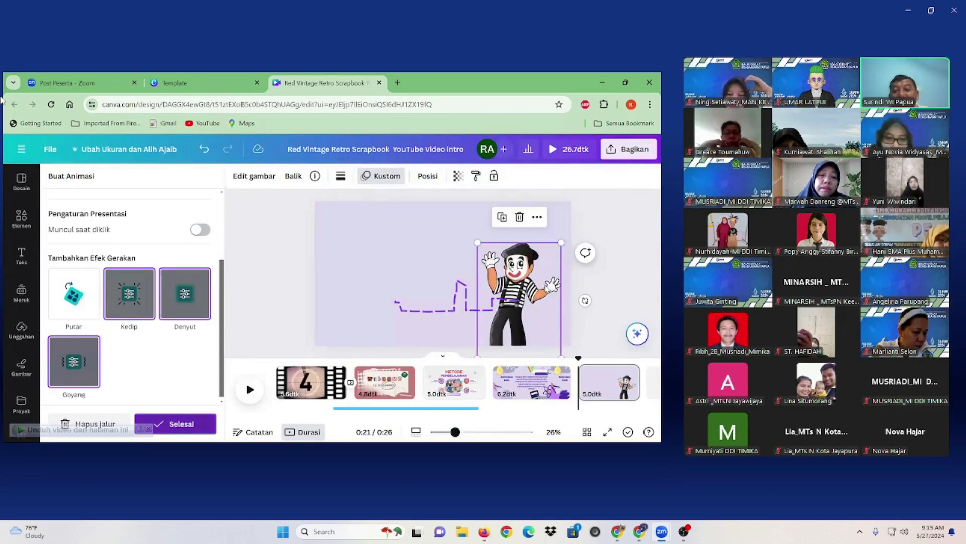
left_click_drag(530, 316, 528, 344)
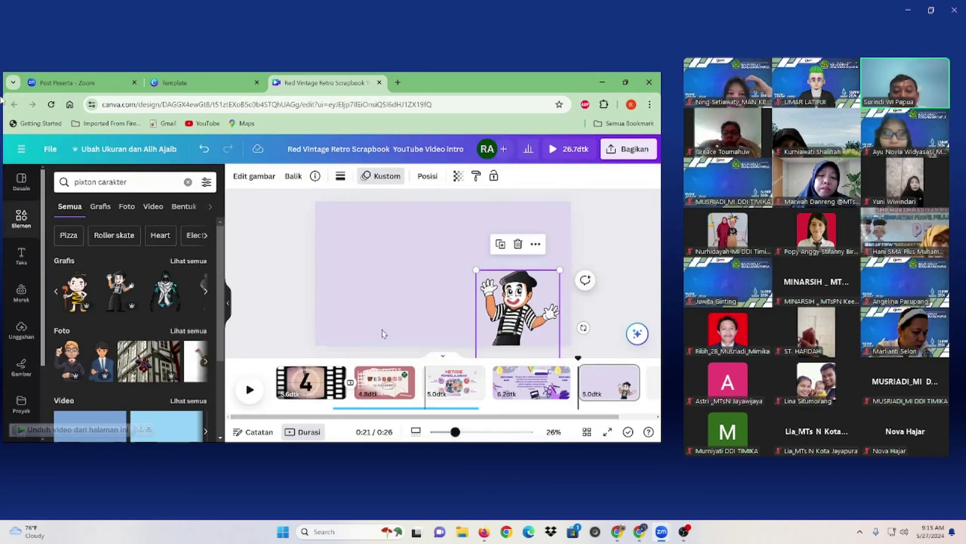
left_click(248, 390)
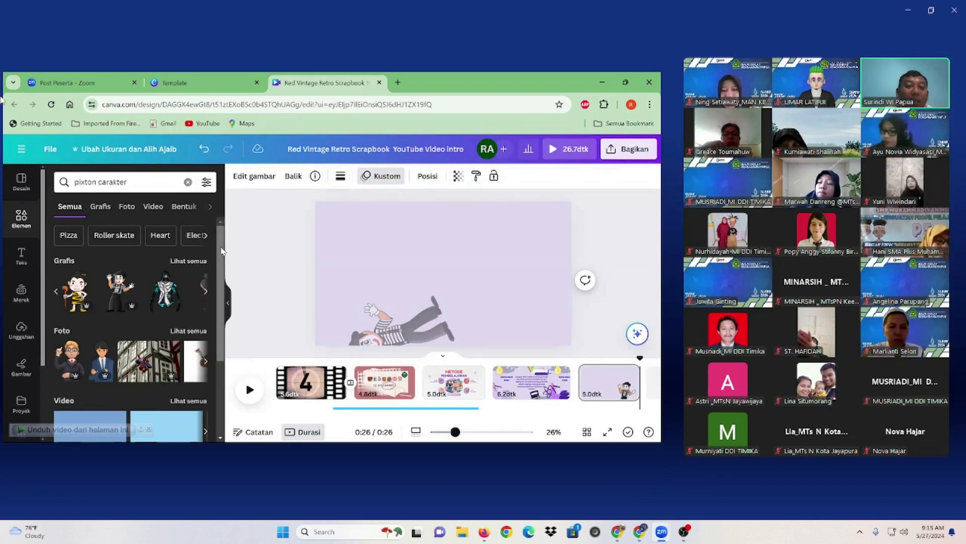
scroll(224, 299, "down", 3)
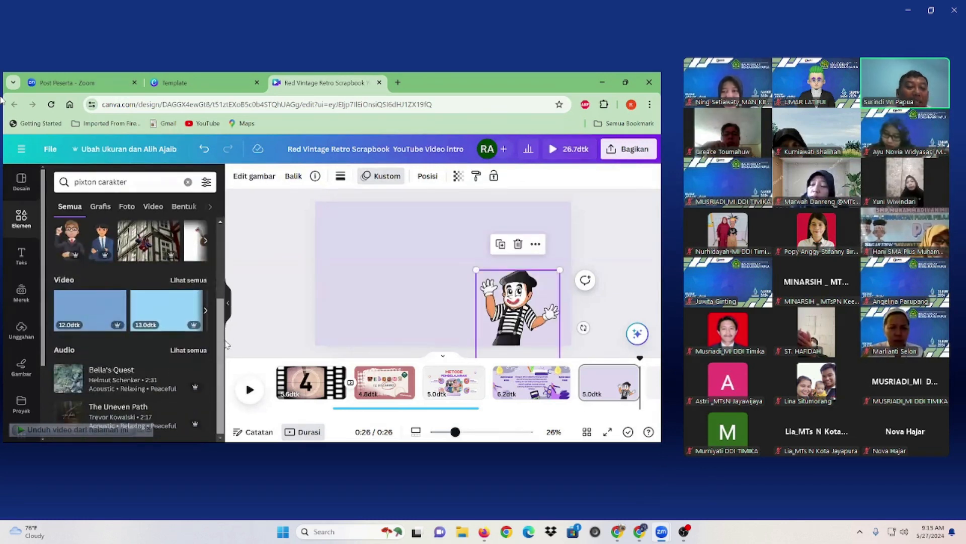
scroll(222, 300, "up", 2)
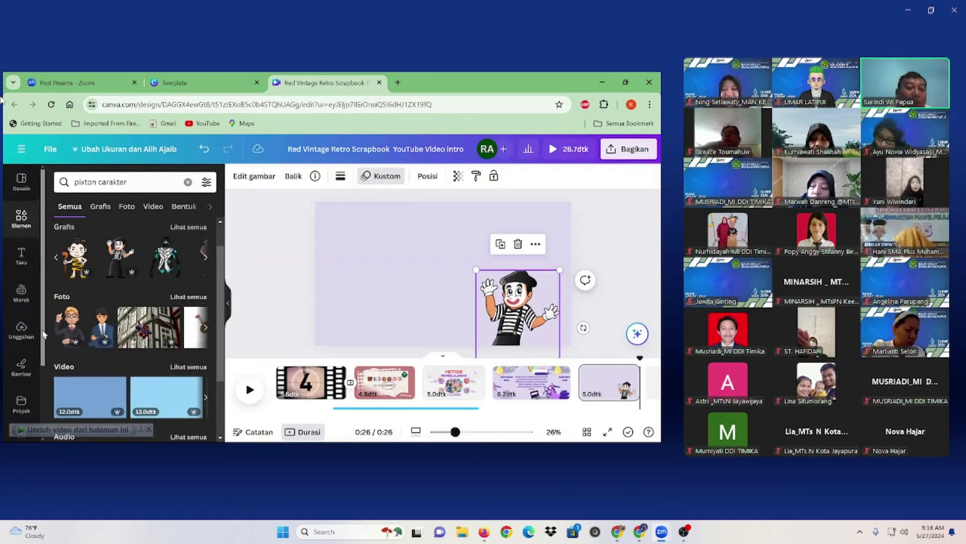
left_click_drag(43, 348, 43, 401)
scroll(30, 398, "down", 1)
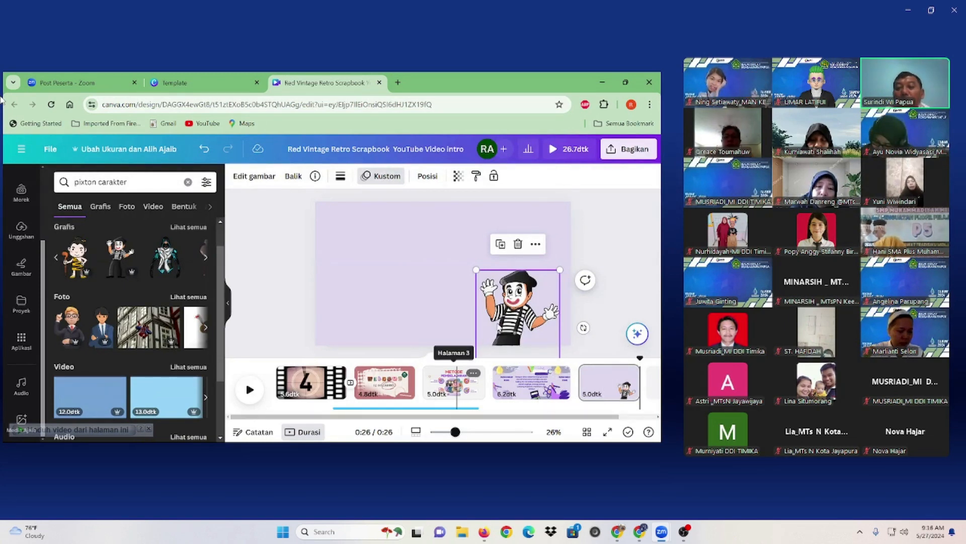
Review page 3 (Metode Pembelajaran) and page 4 (geometry material), then return to page 5
left_click(442, 384)
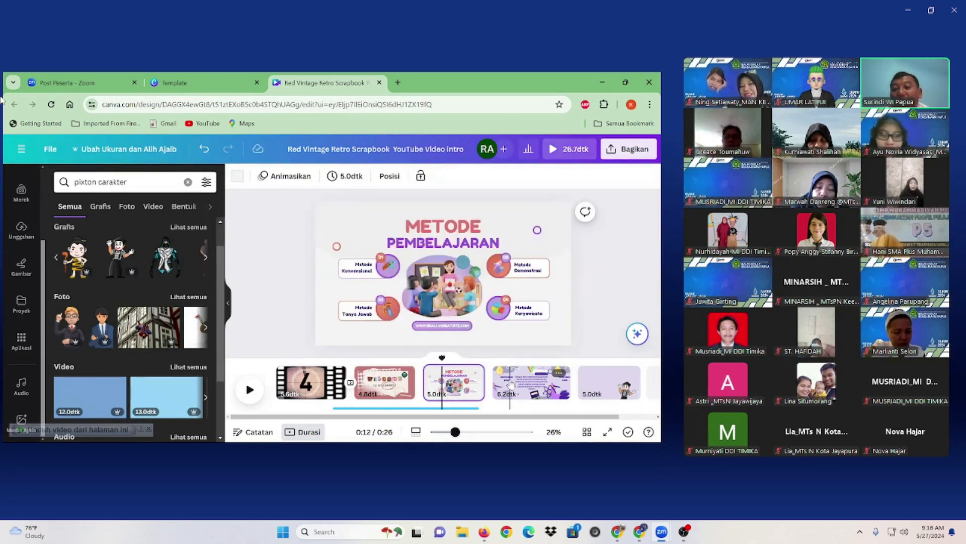
left_click(517, 384)
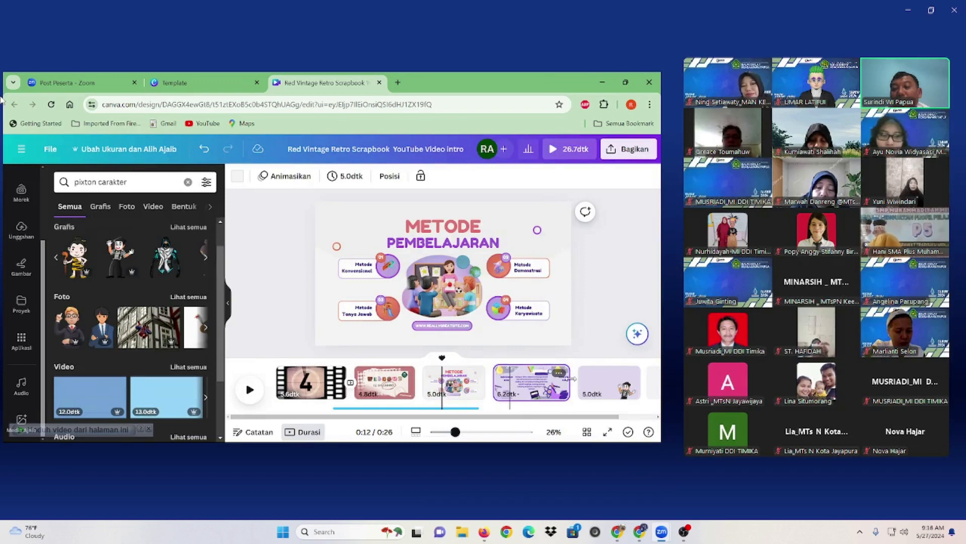
left_click(608, 386)
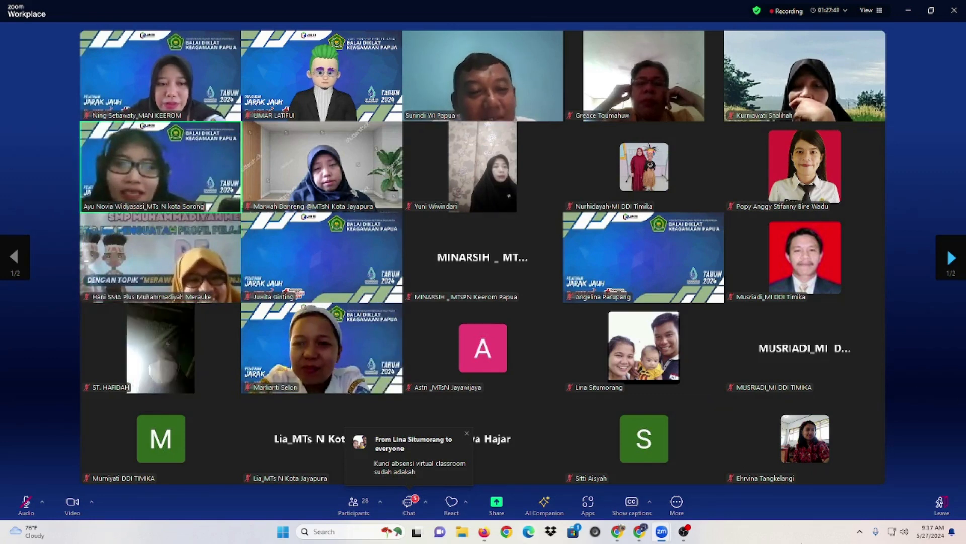
Send everyone in the meeting chat the pasted attendance code with 'silahkan ibu'
left_click(409, 501)
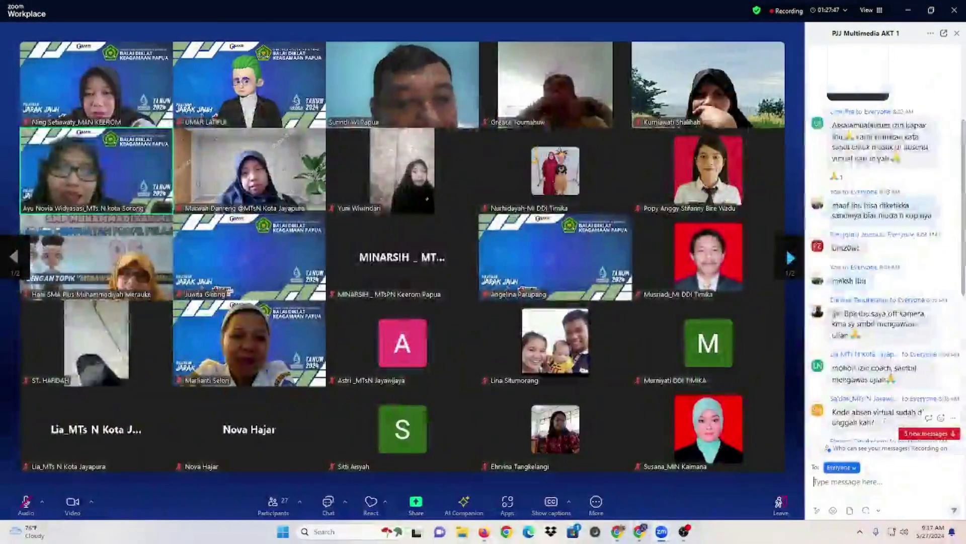
scroll(880, 406, "down", 3)
scroll(880, 406, "down", 1)
scroll(880, 406, "down", 4)
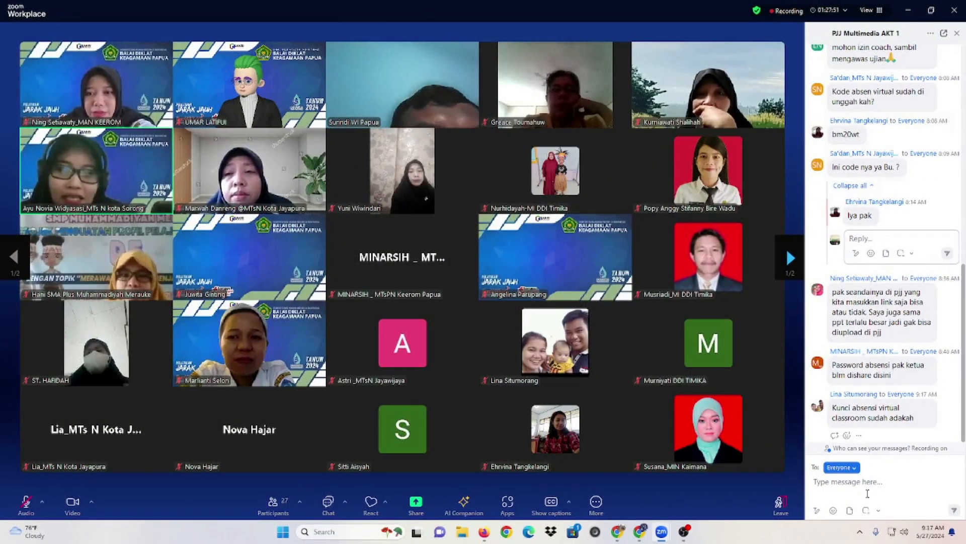
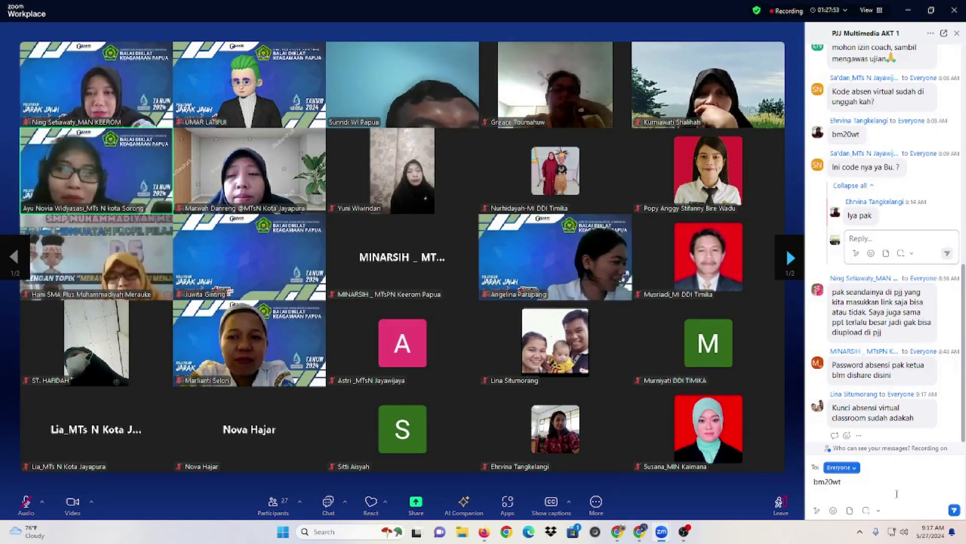
type("silahkan ibu")
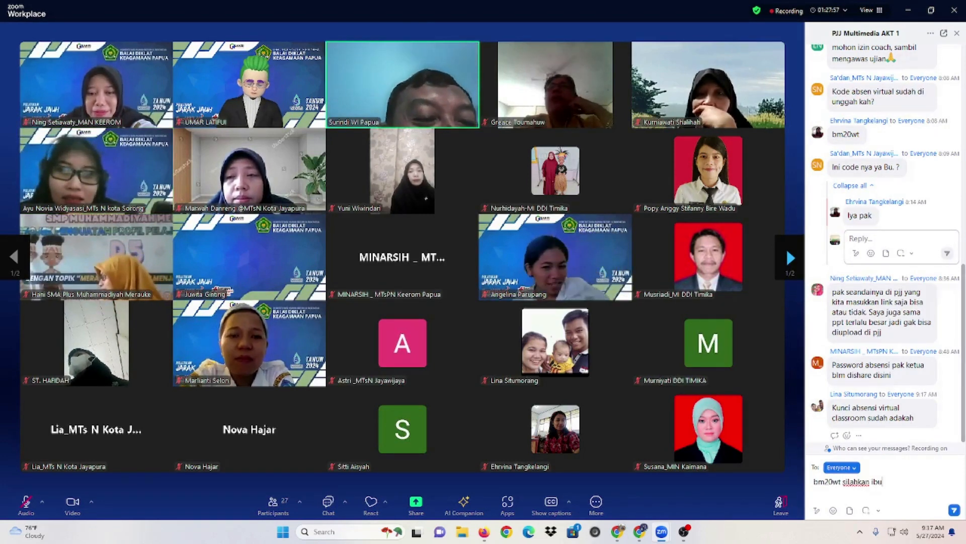
key("Return")
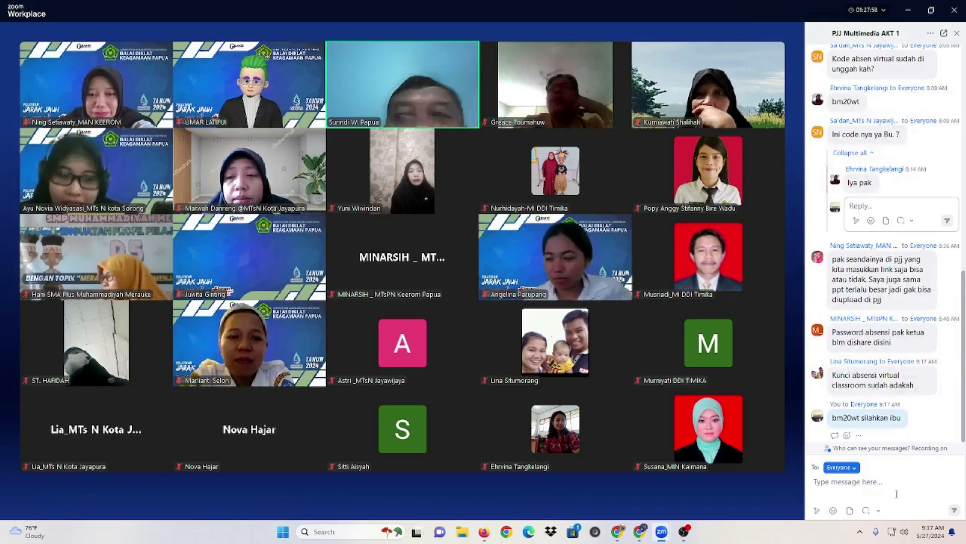
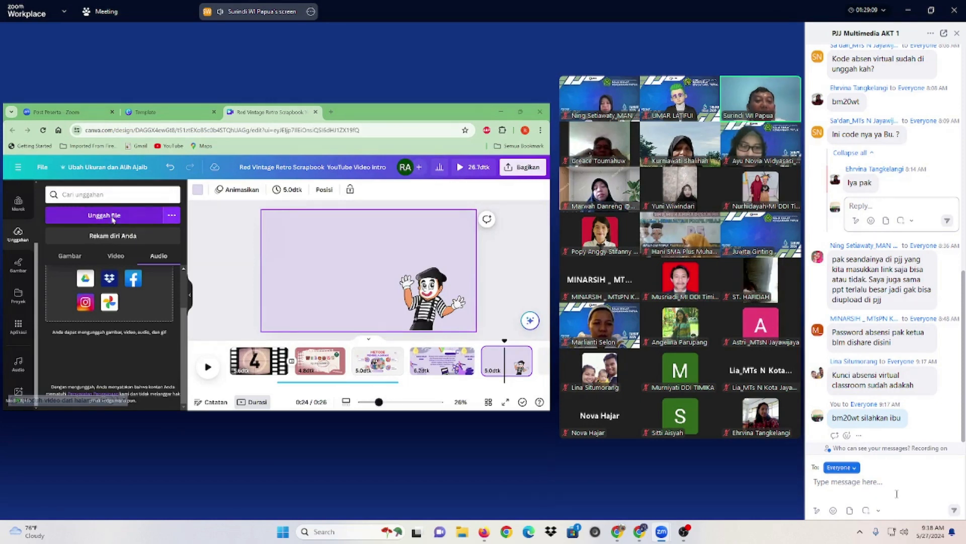
Open the Windows file picker from Canva's Uploads panel with 'Unggah file'
left_click(114, 218)
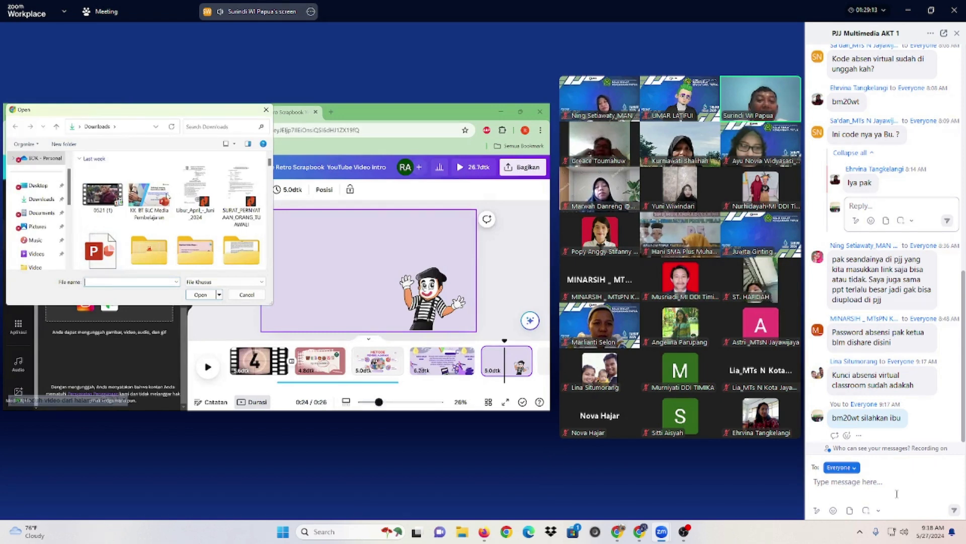
Dismiss the file picker without uploading anything
left_click(240, 299)
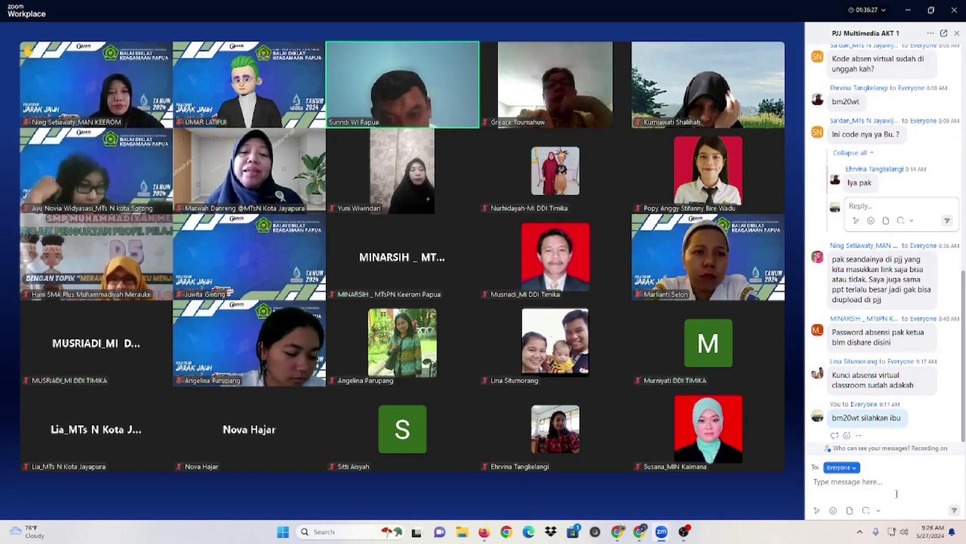
Mute your own microphone, then send a clap reaction to everyone in the meeting
mouse_move(37, 499)
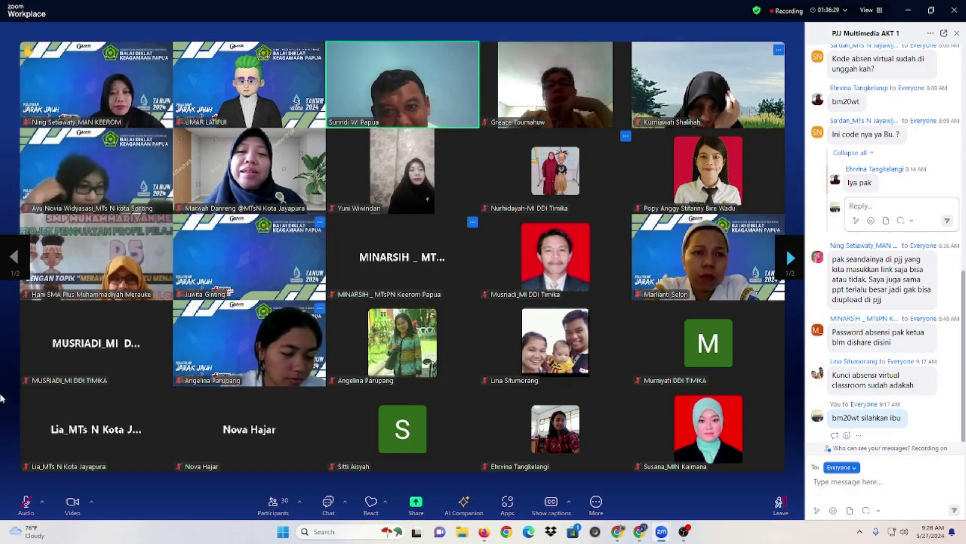
left_click(26, 501)
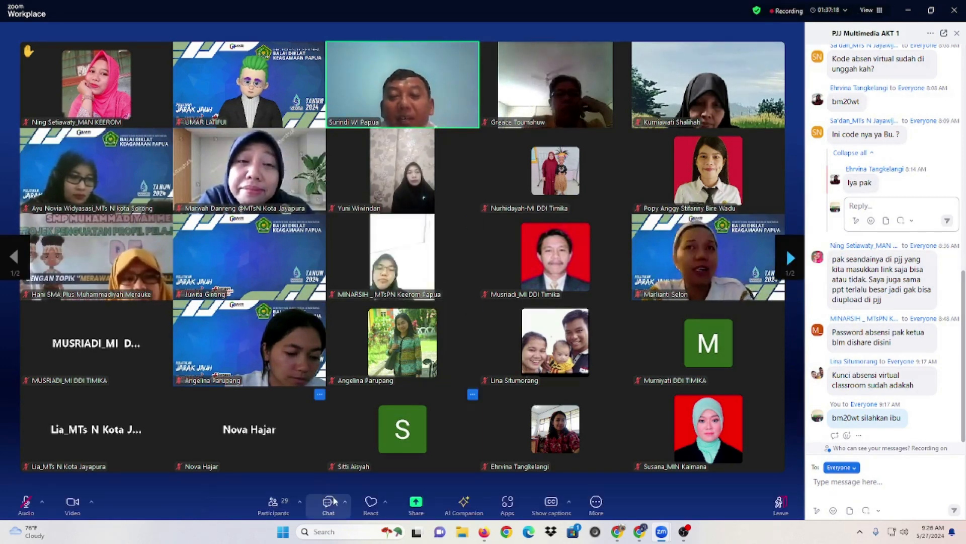
left_click(371, 505)
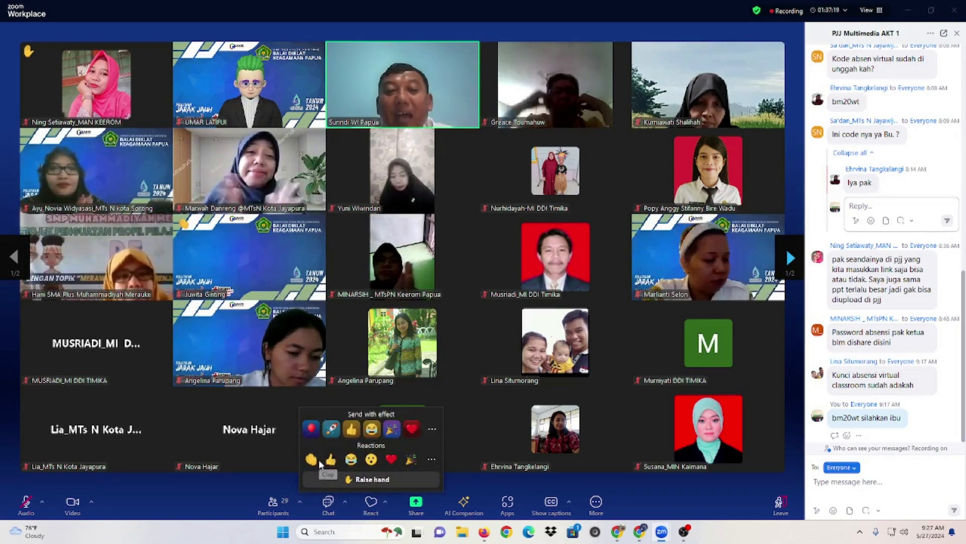
left_click(315, 459)
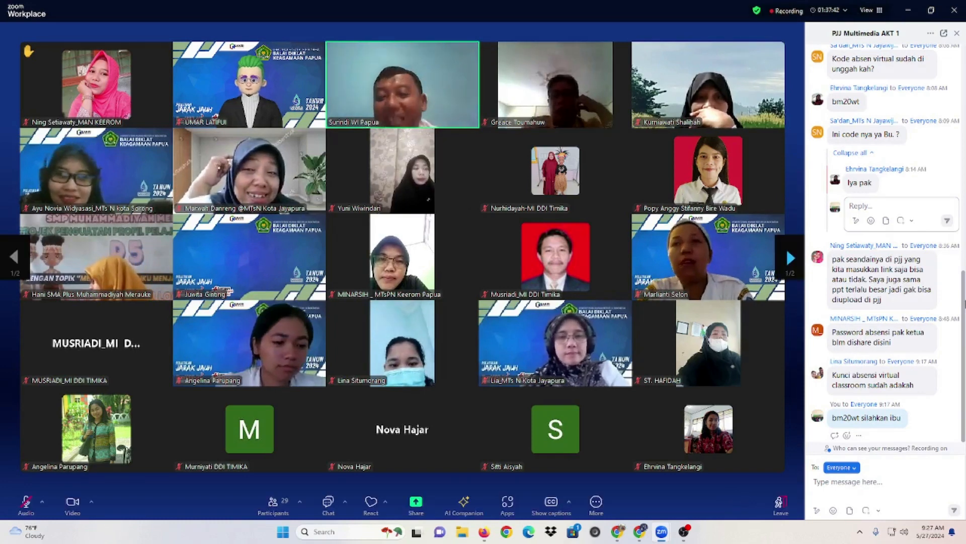
Close the chat panel and switch the meeting view to Multi-speaker
left_click(957, 34)
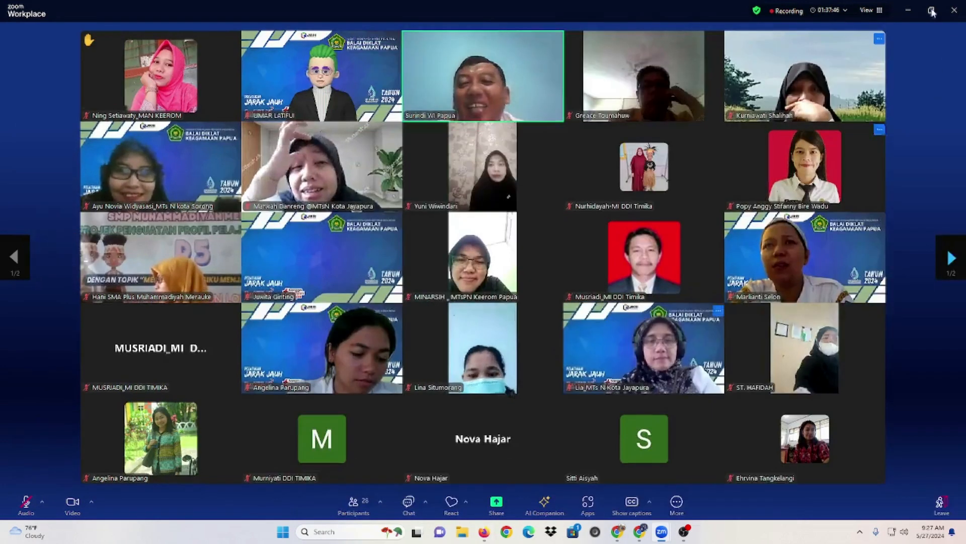
left_click(866, 11)
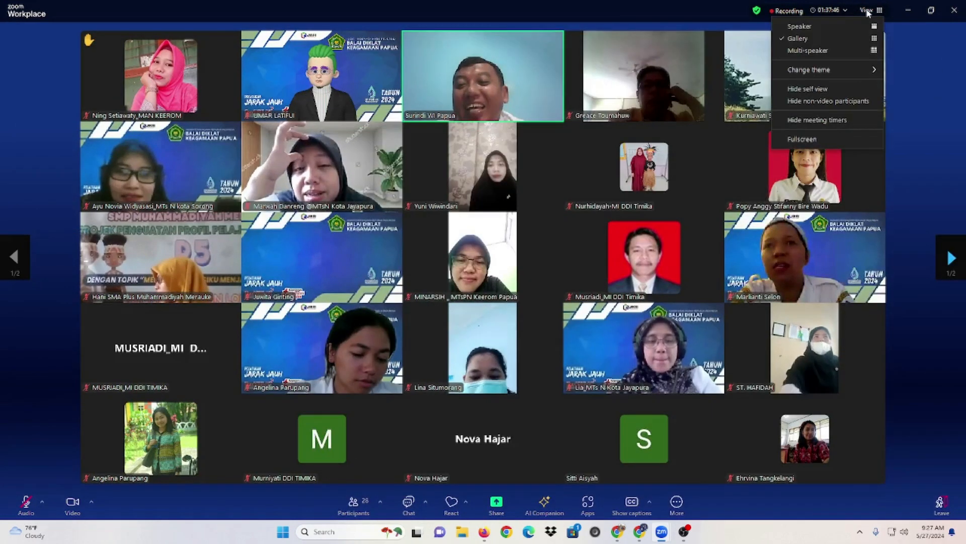
left_click(851, 50)
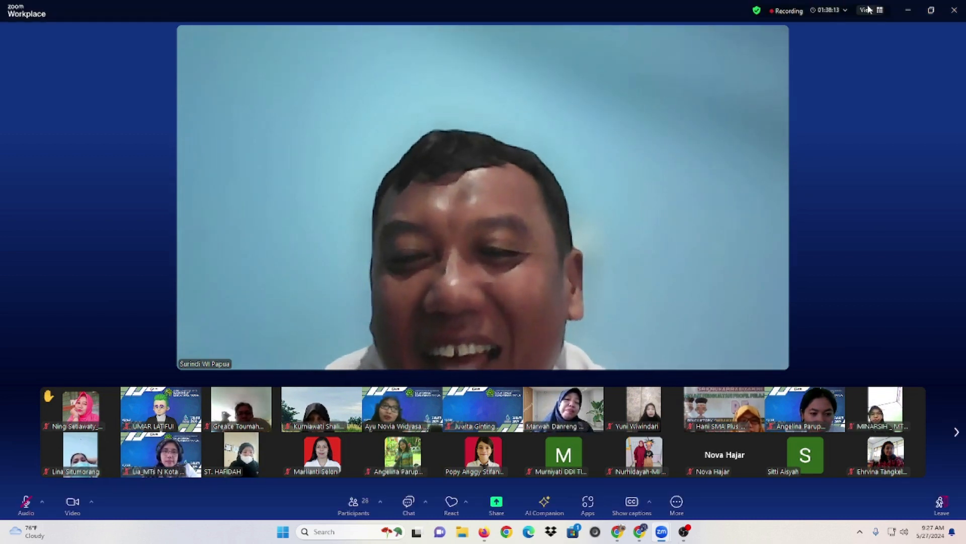
left_click(868, 9)
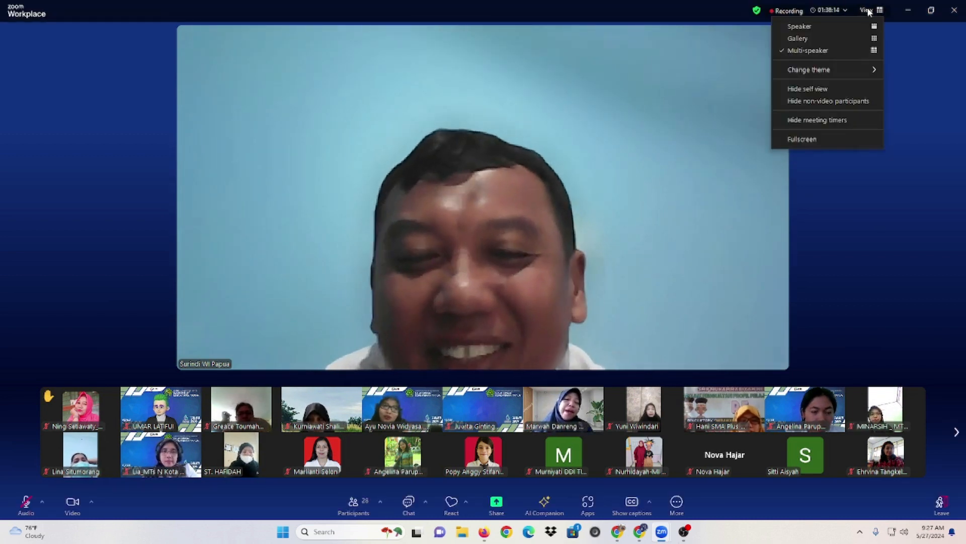
Switch the meeting back to Gallery view and unmute the microphone
left_click(850, 39)
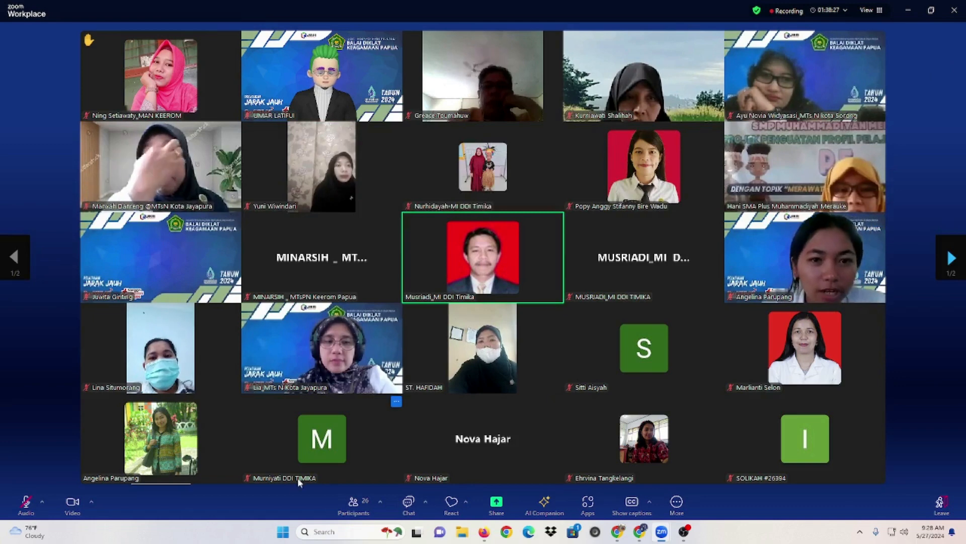
left_click(25, 502)
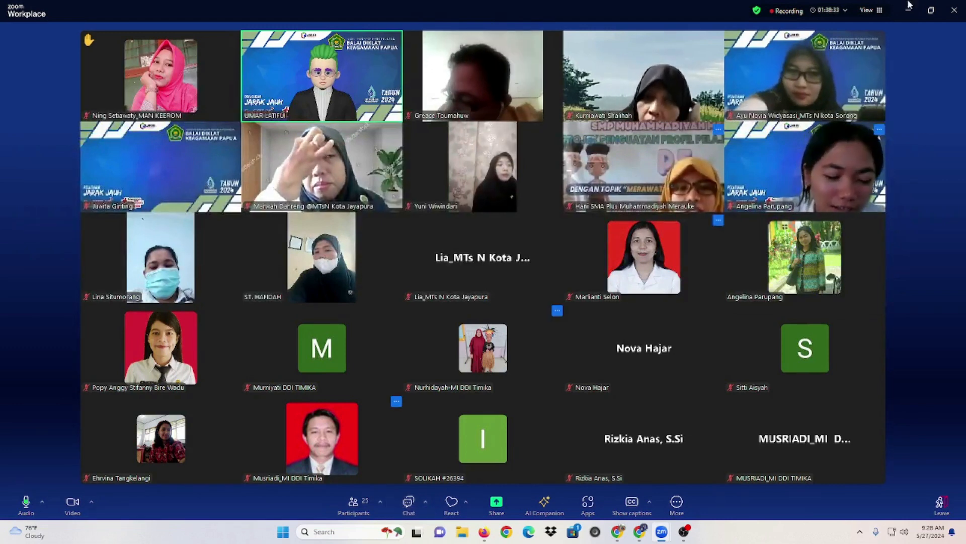
left_click(444, 505)
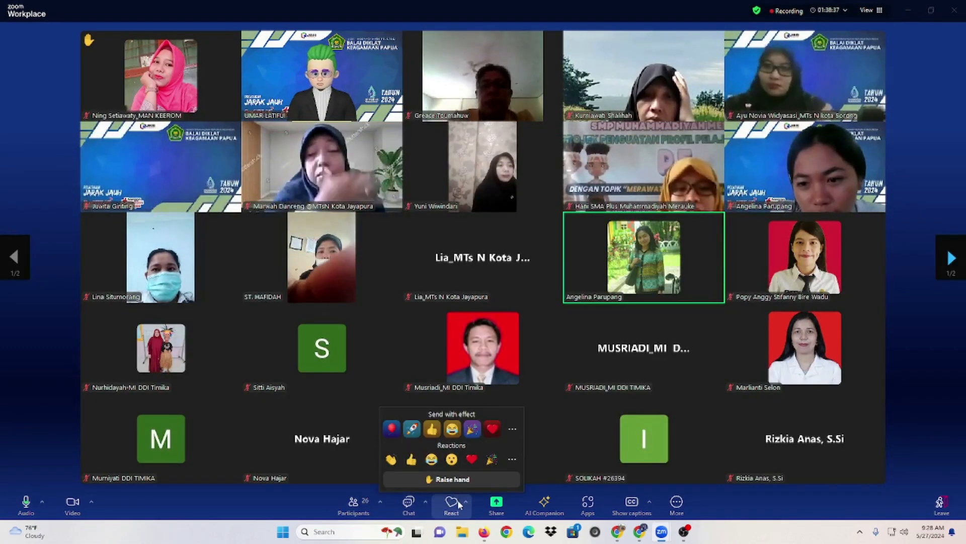
Open the meeting chat panel beside the 22-attendee gallery
left_click(408, 503)
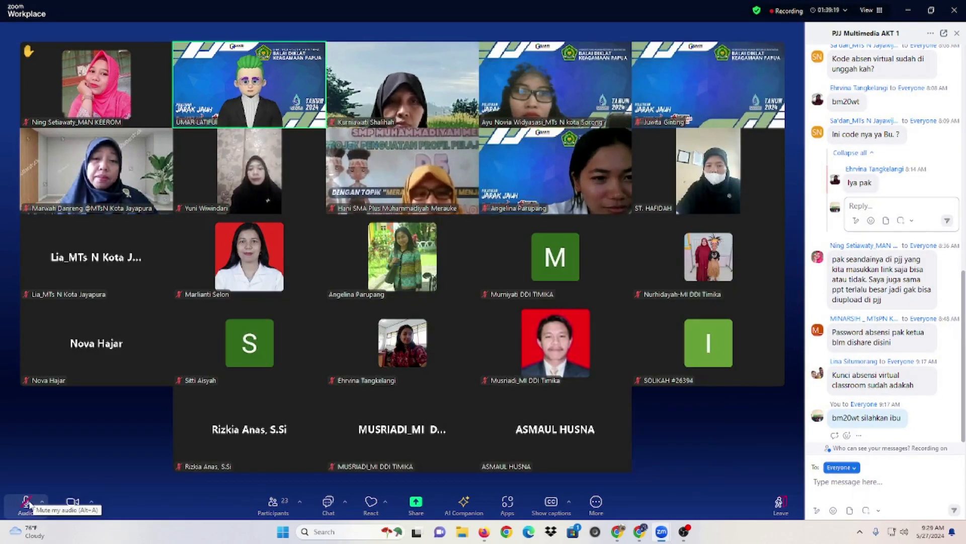
Cancel the Leave meeting prompt to stay in the meeting, then close the chat panel
left_click(951, 17)
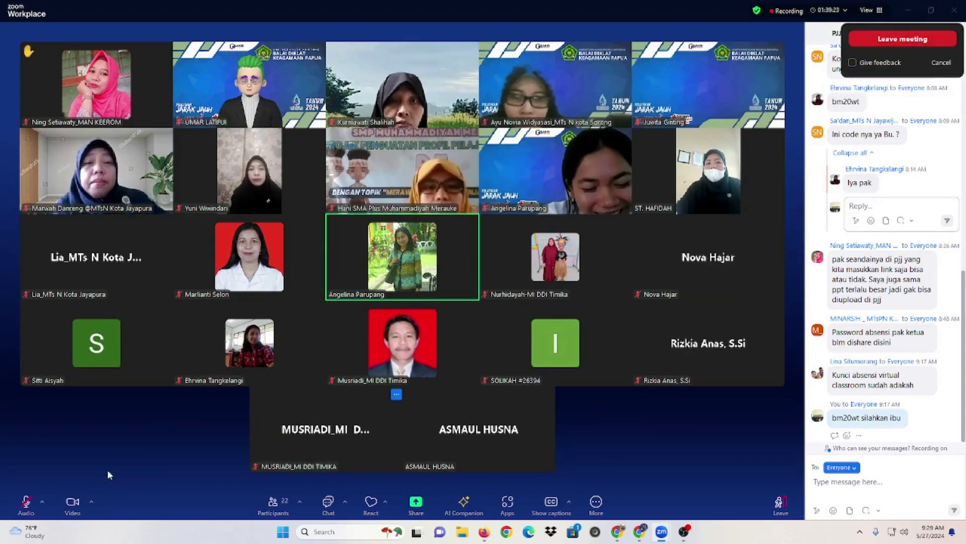
left_click(27, 503)
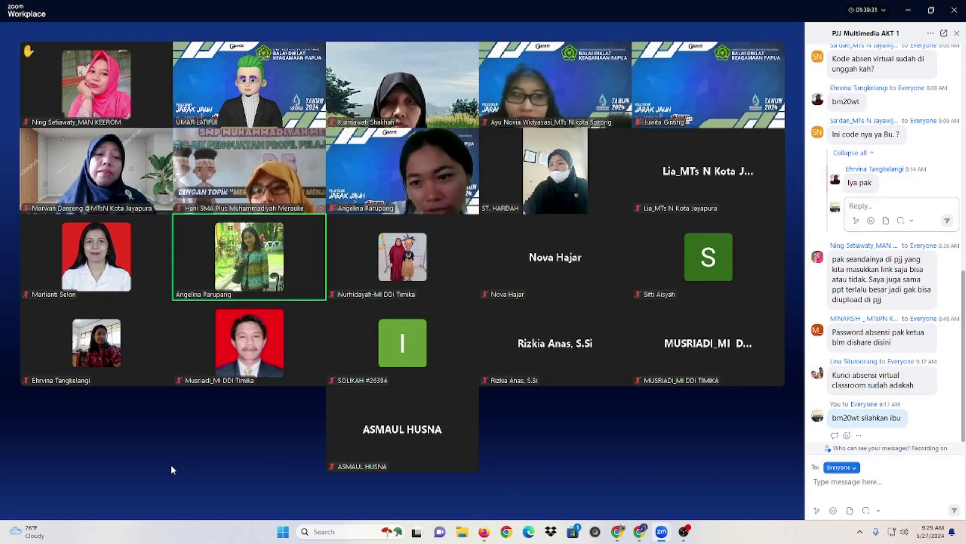
left_click(957, 33)
Mute the microphone and change the meeting view to Multi-speaker
left_click(25, 500)
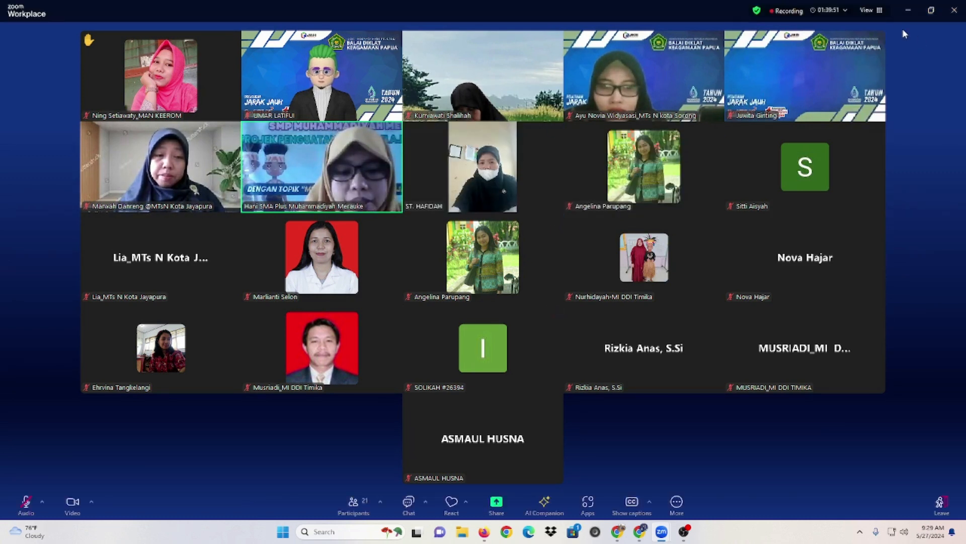
left_click(881, 14)
left_click(833, 48)
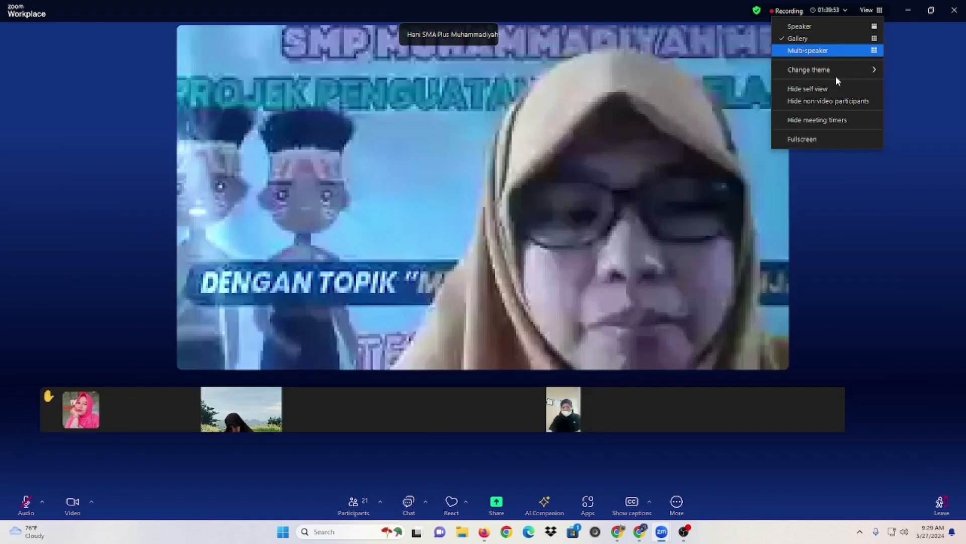